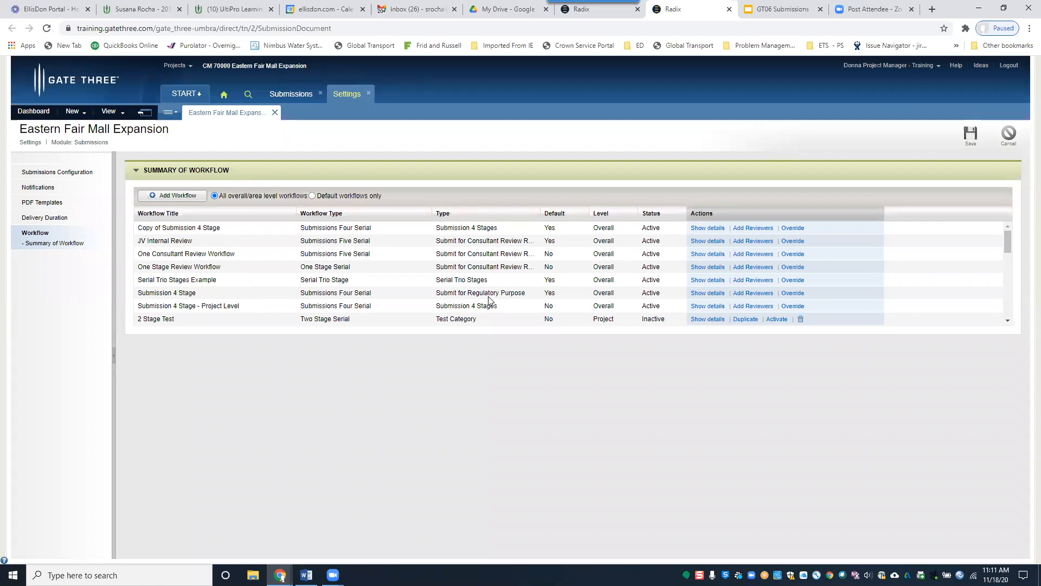
- Show the details of the Submission 4 Stage workflow and read through its four stage groups
{"action": "left_click", "coordinate": [708, 294]}
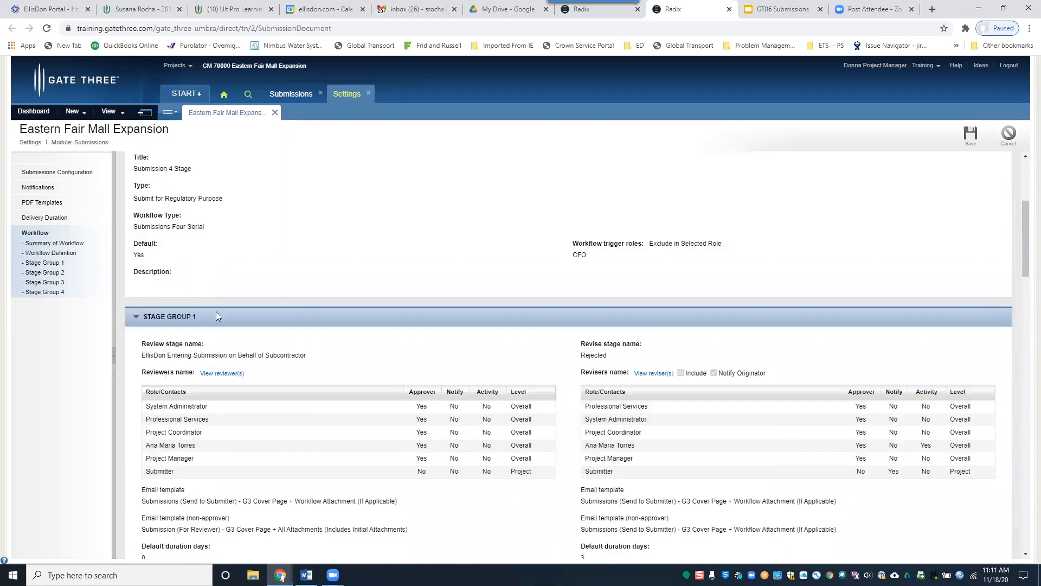
{"action": "scroll", "coordinate": [201, 372], "scroll_direction": "down", "scroll_amount": 5}
{"action": "scroll", "coordinate": [202, 372], "scroll_direction": "down", "scroll_amount": 2}
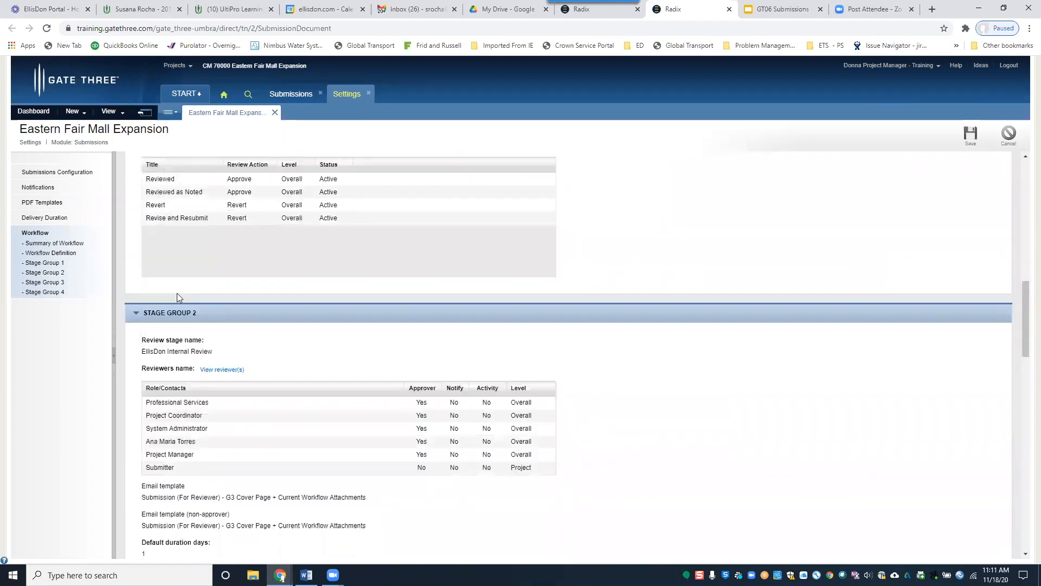
{"action": "scroll", "coordinate": [214, 334], "scroll_direction": "down", "scroll_amount": 8}
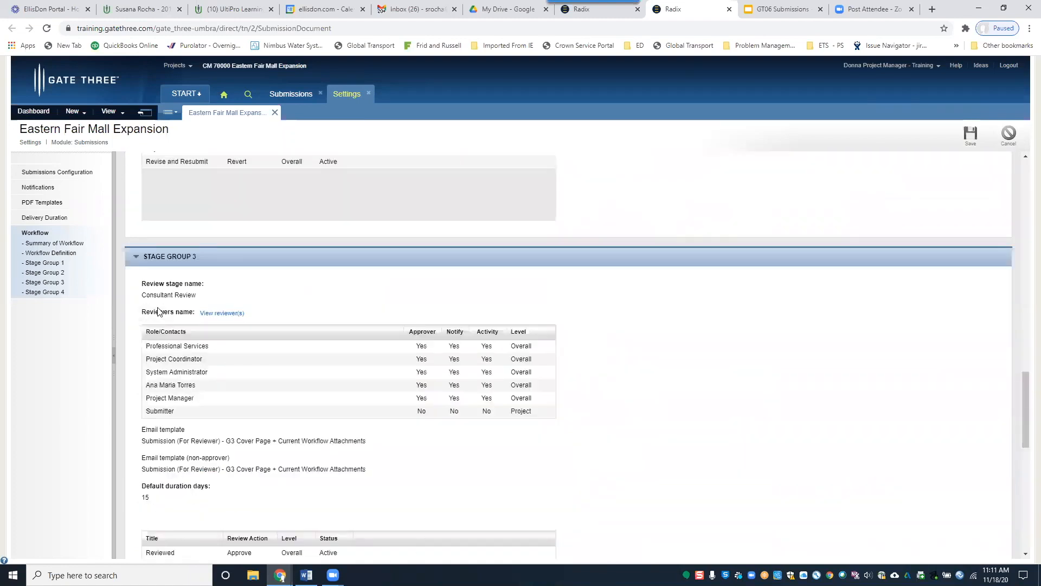
{"action": "scroll", "coordinate": [174, 280], "scroll_direction": "down", "scroll_amount": 8}
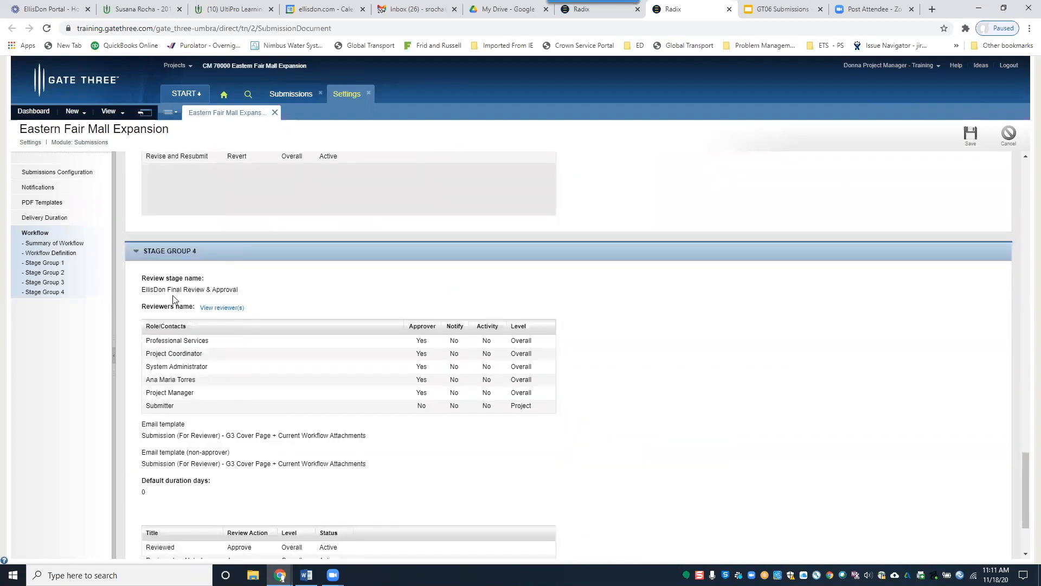
{"action": "scroll", "coordinate": [174, 300], "scroll_direction": "up", "scroll_amount": 10}
{"action": "scroll", "coordinate": [175, 300], "scroll_direction": "up", "scroll_amount": 5}
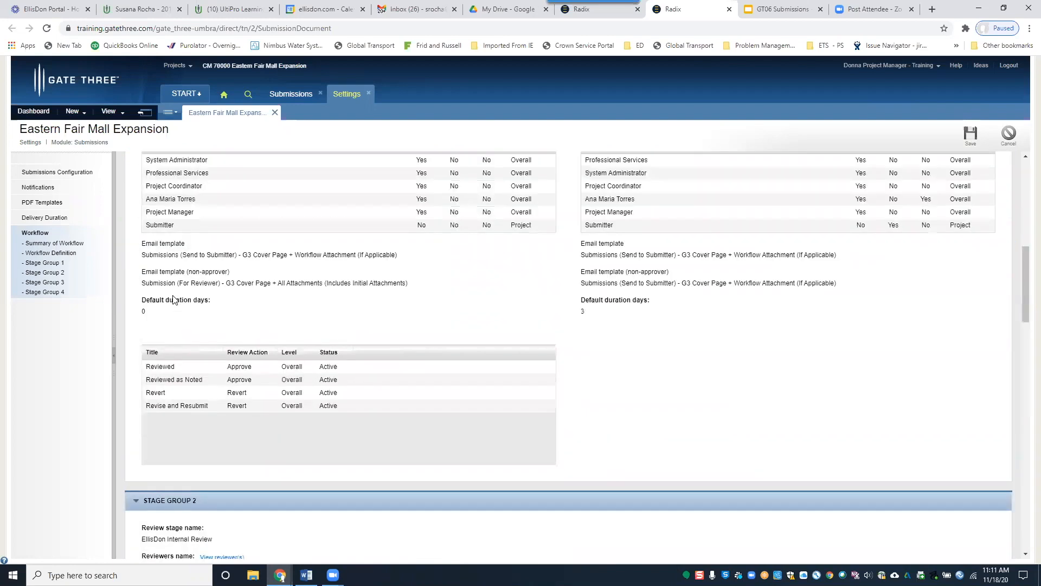
- Examine the reviewer roles and approver settings in the workflow's first three stage groups
{"action": "scroll", "coordinate": [174, 300], "scroll_direction": "up", "scroll_amount": 3}
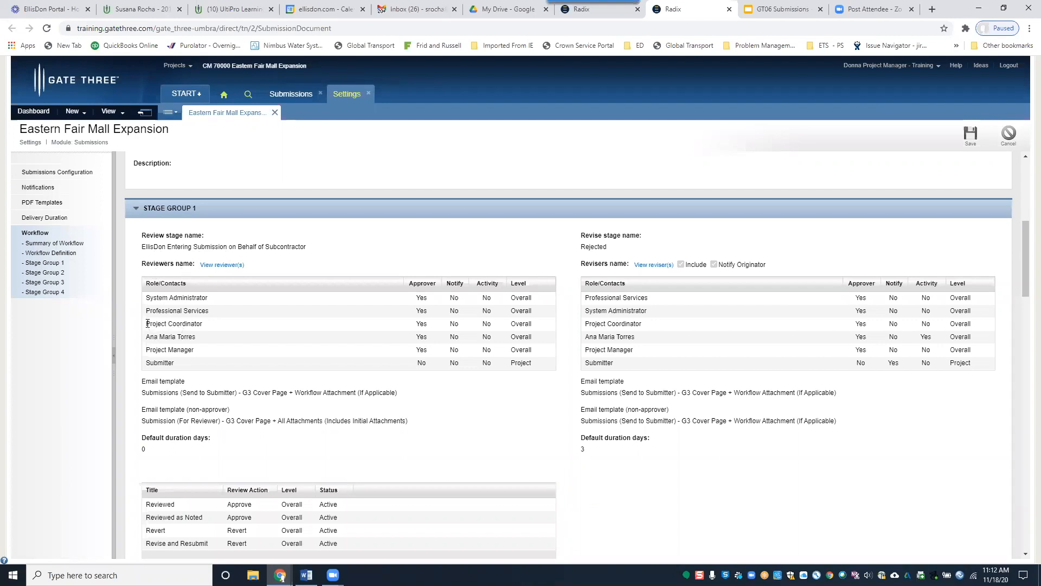
{"action": "left_click_drag", "start_coordinate": [147, 324], "coordinate": [192, 335]}
{"action": "left_click_drag", "start_coordinate": [150, 323], "coordinate": [178, 328]}
{"action": "scroll", "coordinate": [222, 302], "scroll_direction": "down", "scroll_amount": 3}
{"action": "scroll", "coordinate": [220, 300], "scroll_direction": "down", "scroll_amount": 4}
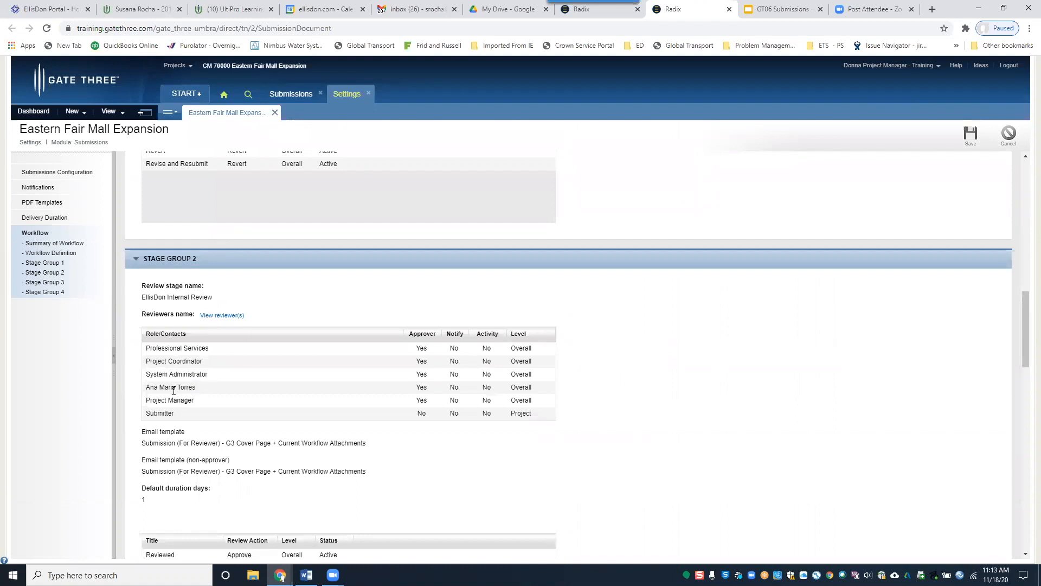
{"action": "scroll", "coordinate": [173, 390], "scroll_direction": "down", "scroll_amount": 9}
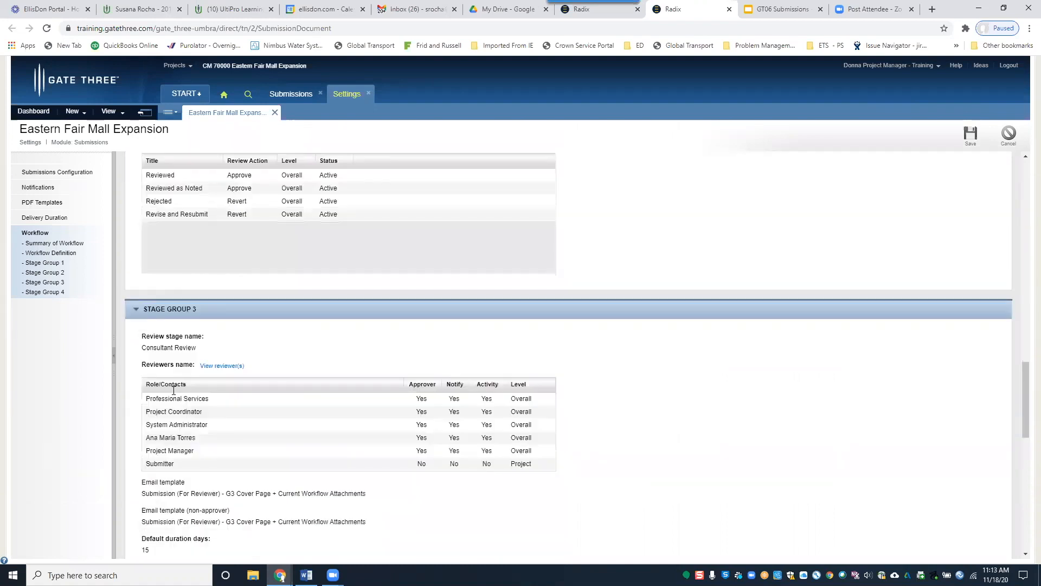
{"action": "scroll", "coordinate": [174, 395], "scroll_direction": "up", "scroll_amount": 20}
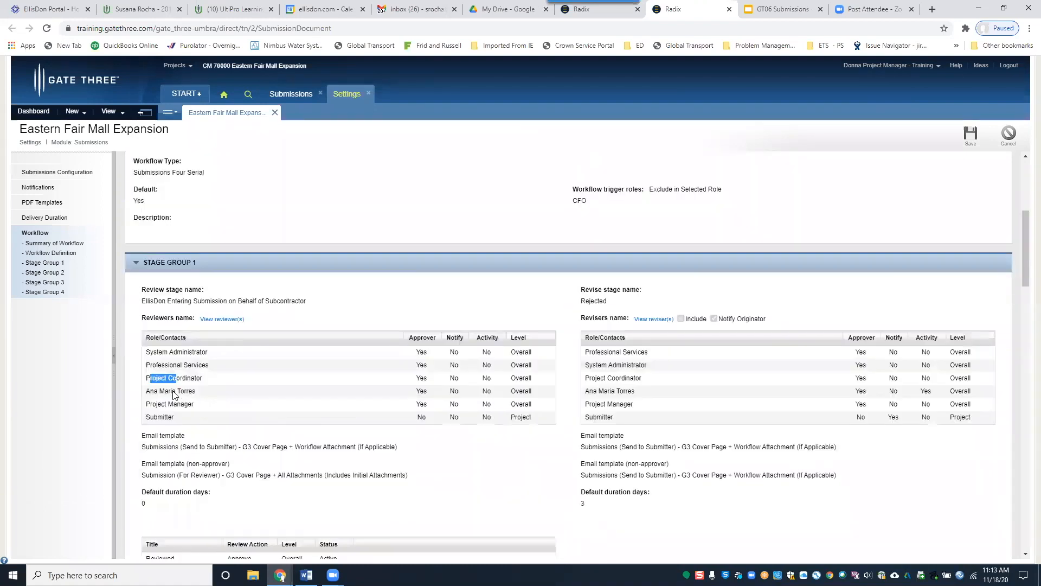
{"action": "scroll", "coordinate": [174, 395], "scroll_direction": "up", "scroll_amount": 5}
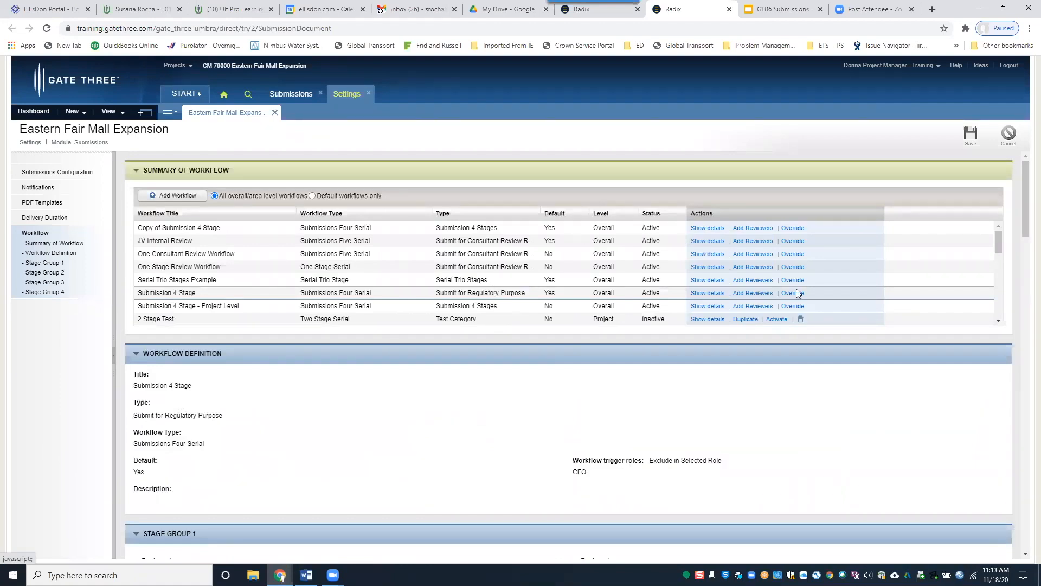
- Inspect the Add Reviewers options of the Submission 4 Stage workflow and leave without applying
{"action": "left_click", "coordinate": [760, 293]}
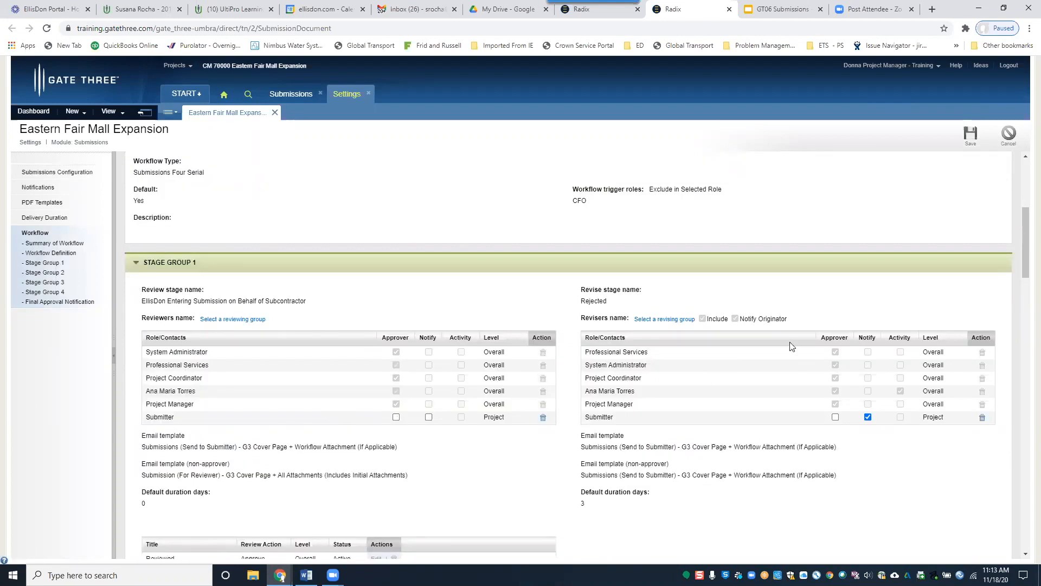
{"action": "scroll", "coordinate": [749, 325], "scroll_direction": "up", "scroll_amount": 5}
{"action": "scroll", "coordinate": [749, 324], "scroll_direction": "down", "scroll_amount": 1}
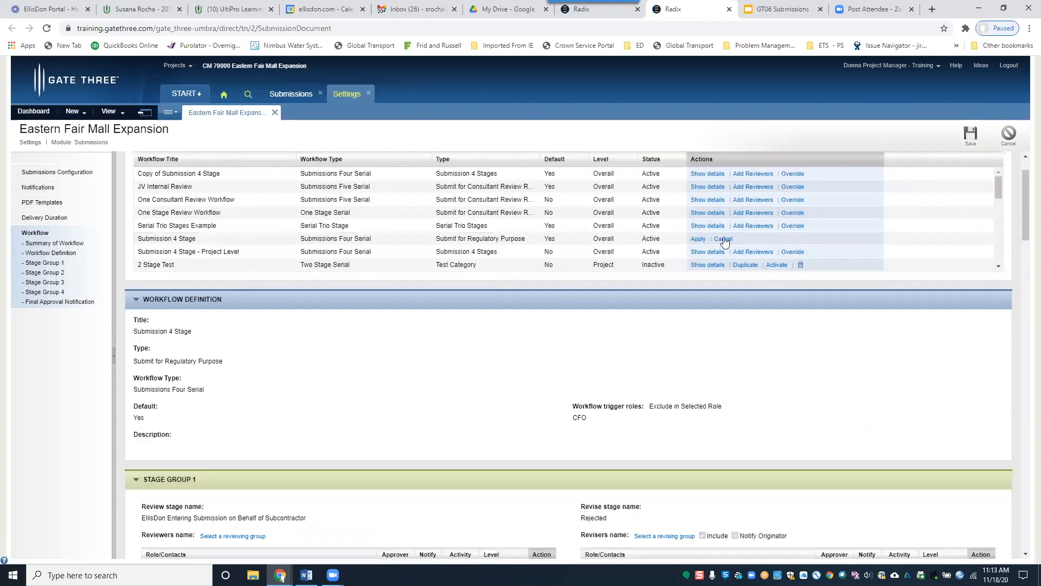
{"action": "left_click", "coordinate": [723, 239]}
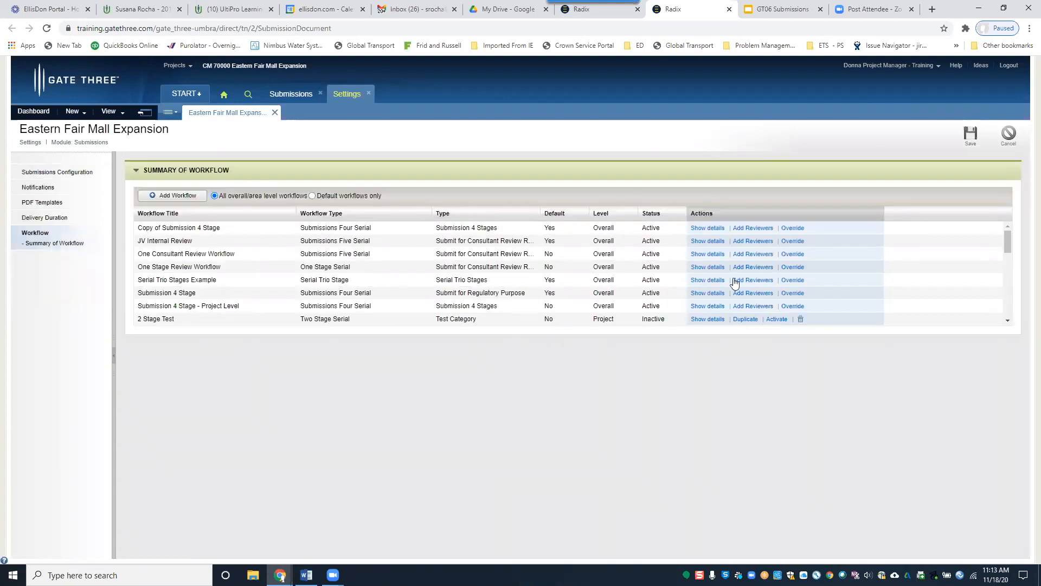
- Try overriding the Submission 4 Stage workflow, checking its type options and reviewer selection list, and cancel the copy
{"action": "left_click", "coordinate": [795, 293]}
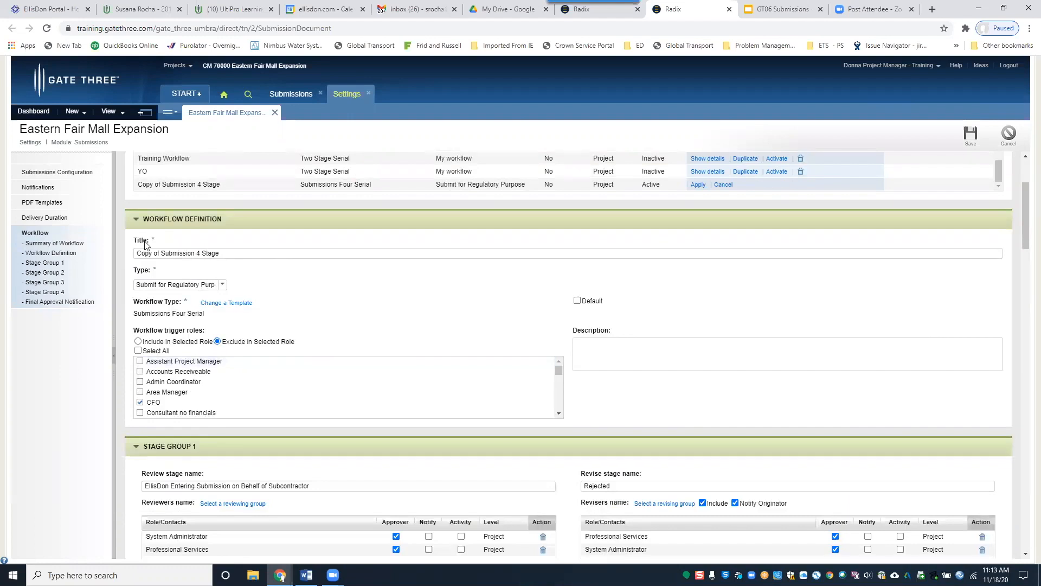
{"action": "left_click", "coordinate": [222, 284]}
{"action": "left_click", "coordinate": [225, 285]}
{"action": "scroll", "coordinate": [261, 445], "scroll_direction": "down", "scroll_amount": 2}
{"action": "scroll", "coordinate": [263, 429], "scroll_direction": "down", "scroll_amount": 1}
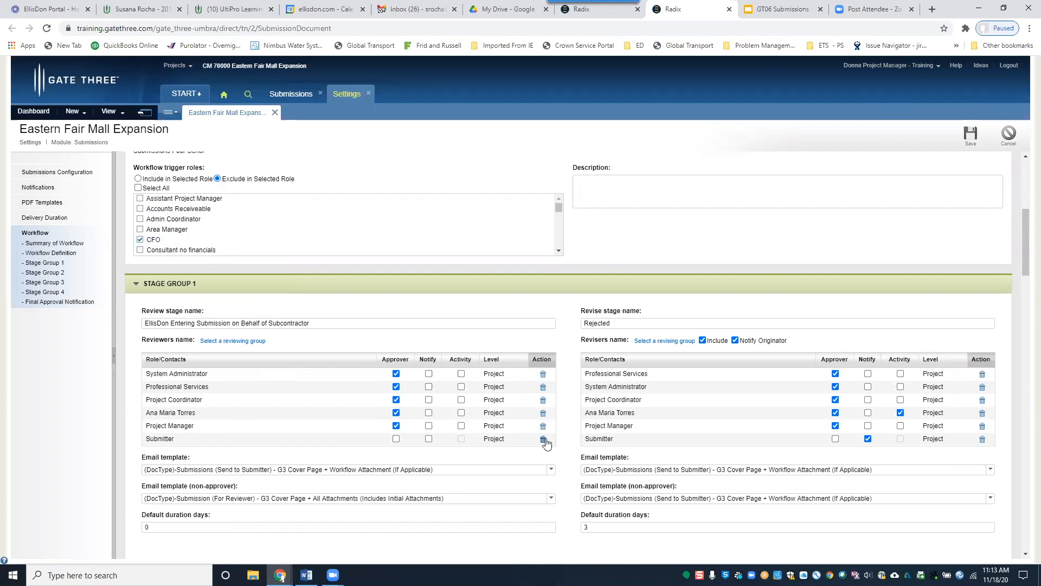
{"action": "left_click", "coordinate": [248, 346]}
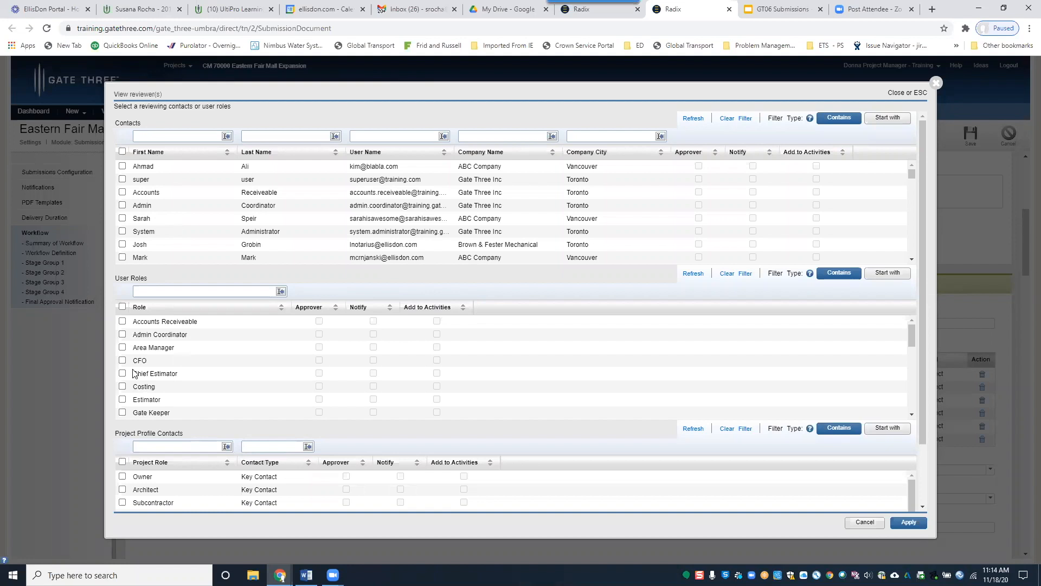
{"action": "key", "text": "Escape"}
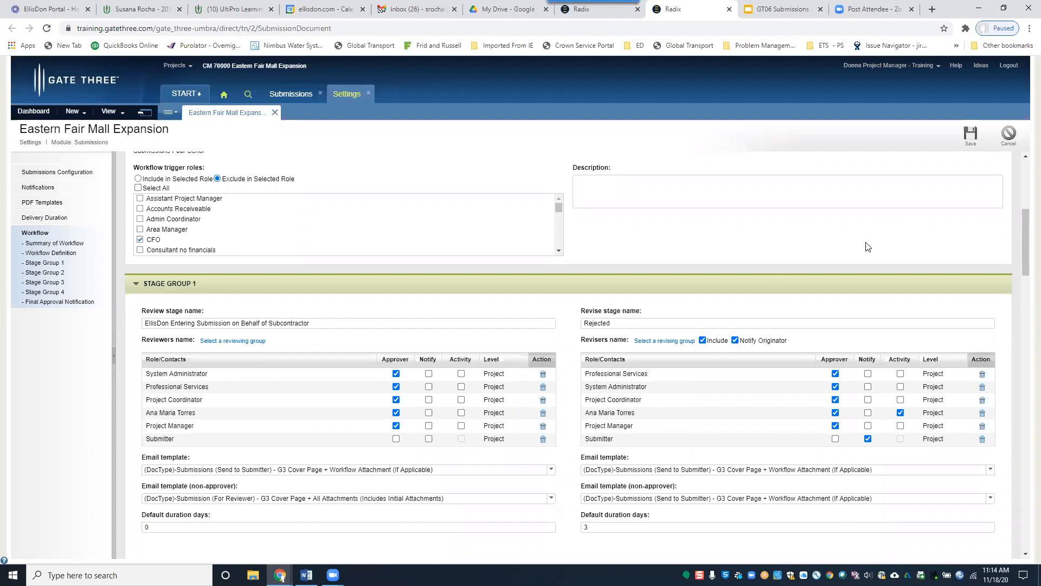
{"action": "scroll", "coordinate": [767, 292], "scroll_direction": "up", "scroll_amount": 5}
{"action": "left_click", "coordinate": [723, 293]}
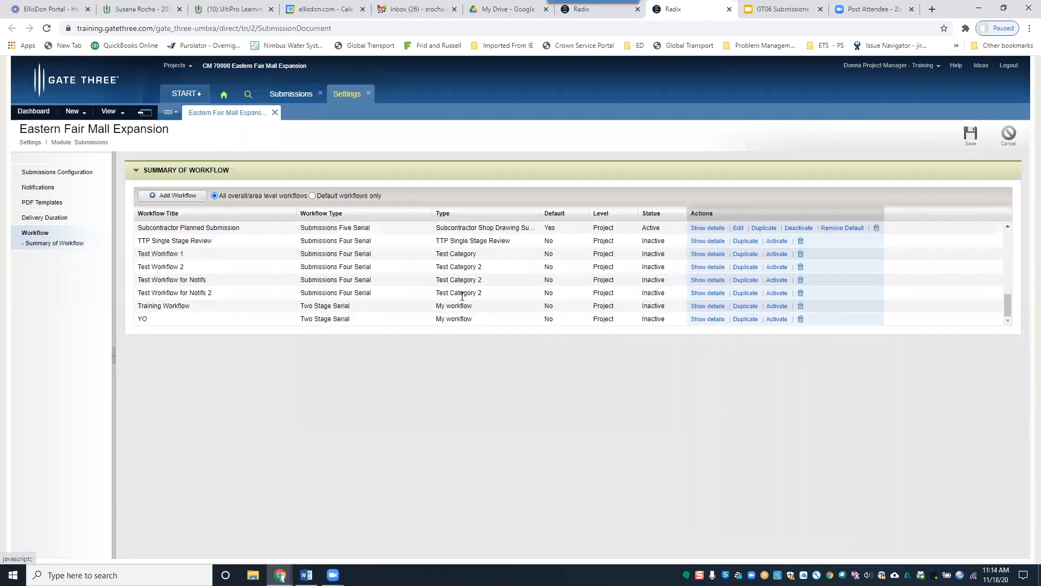
- Look over the Submission 4 Stage workflow's stage settings again and open the submission types and workflow categories configuration
{"action": "scroll", "coordinate": [462, 296], "scroll_direction": "up", "scroll_amount": 2}
{"action": "scroll", "coordinate": [436, 253], "scroll_direction": "up", "scroll_amount": 1}
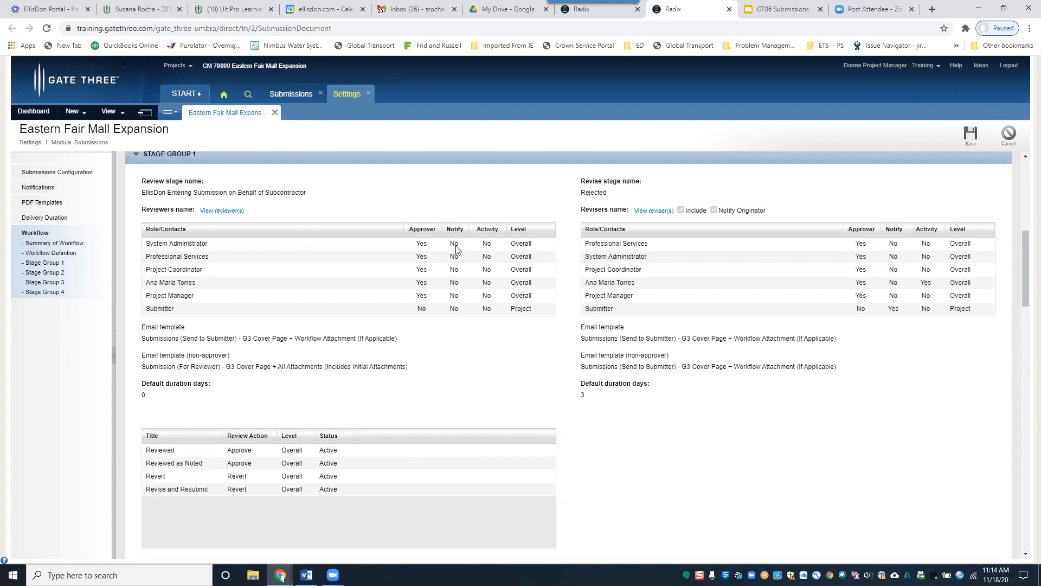
{"action": "scroll", "coordinate": [457, 271], "scroll_direction": "down", "scroll_amount": 4}
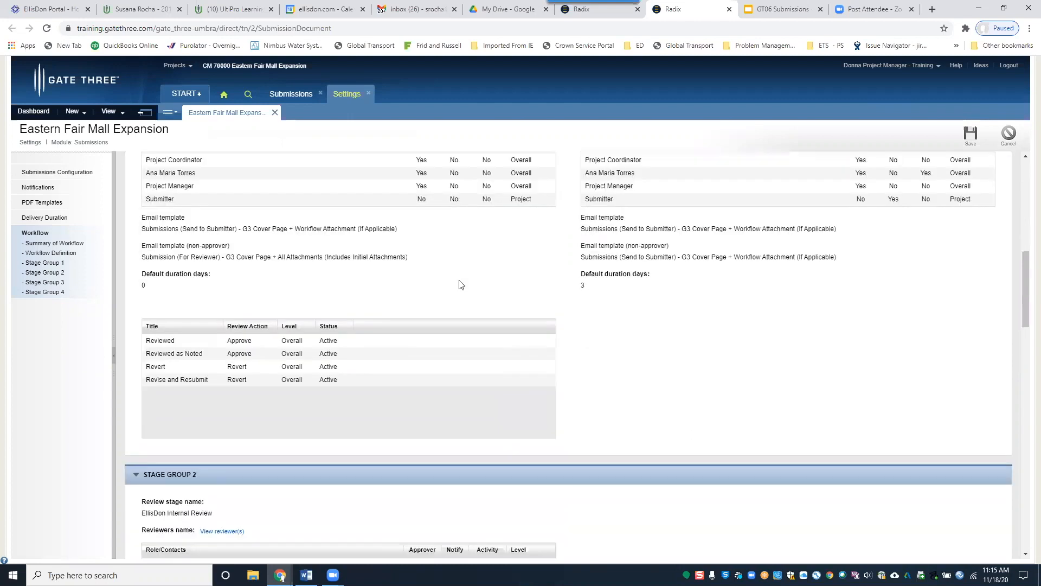
{"action": "scroll", "coordinate": [459, 280], "scroll_direction": "up", "scroll_amount": 6}
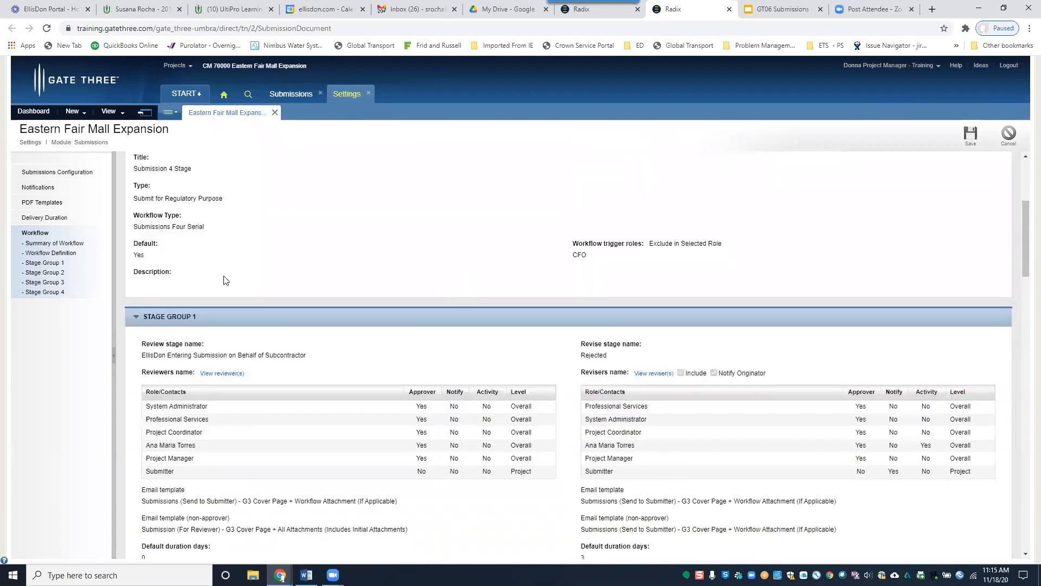
{"action": "scroll", "coordinate": [111, 269], "scroll_direction": "up", "scroll_amount": 4}
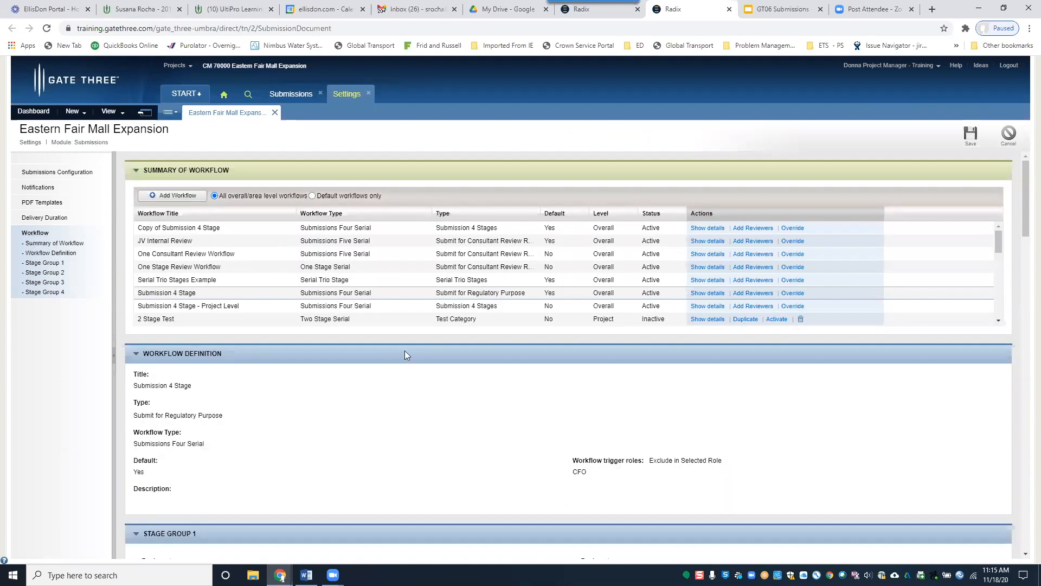
{"action": "left_click", "coordinate": [62, 173]}
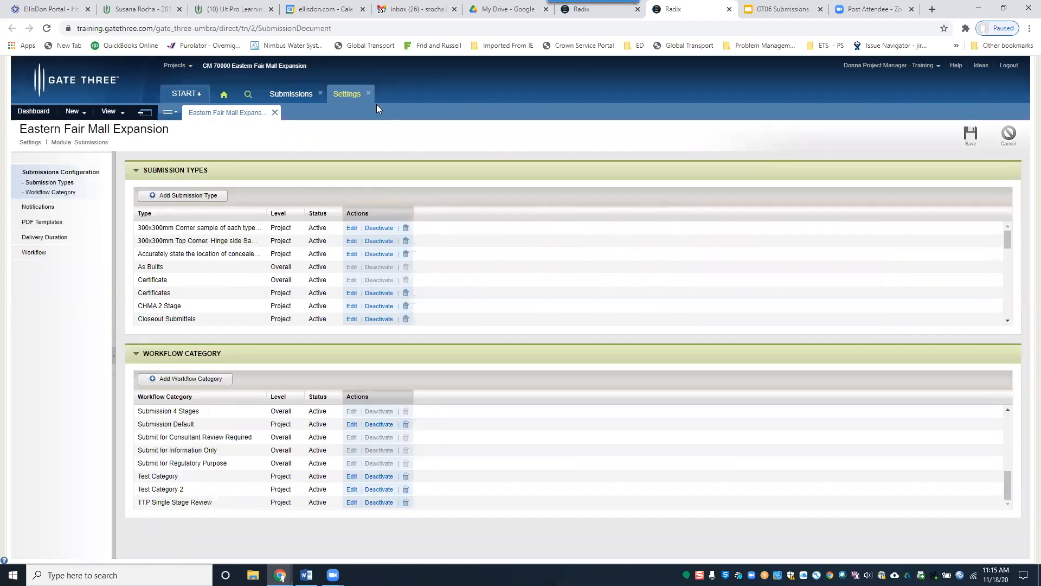
- View the list of all submissions and look across its columns and column filters
{"action": "left_click", "coordinate": [287, 95]}
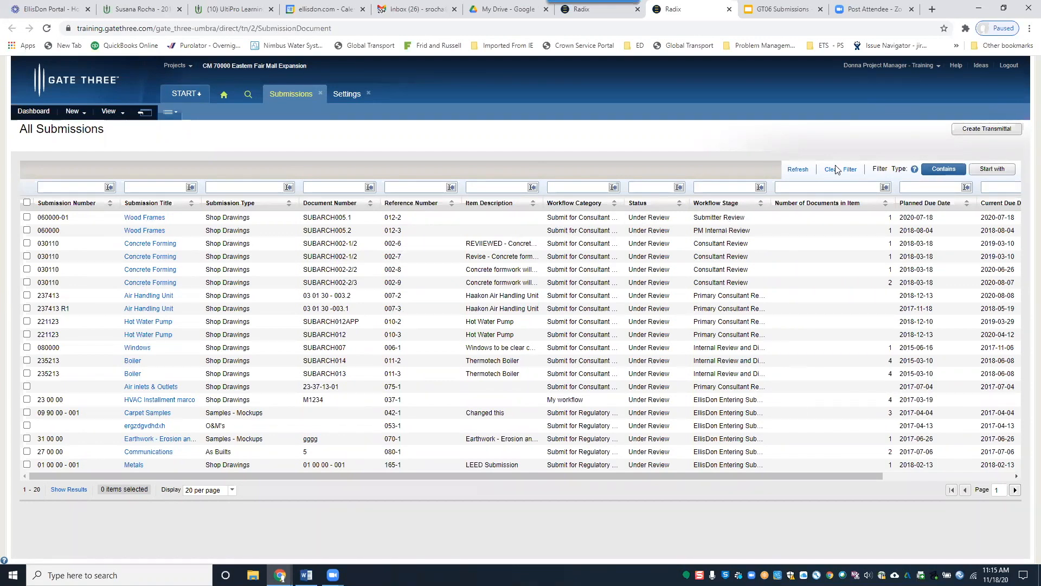
{"action": "left_click_drag", "start_coordinate": [813, 477], "coordinate": [942, 473]}
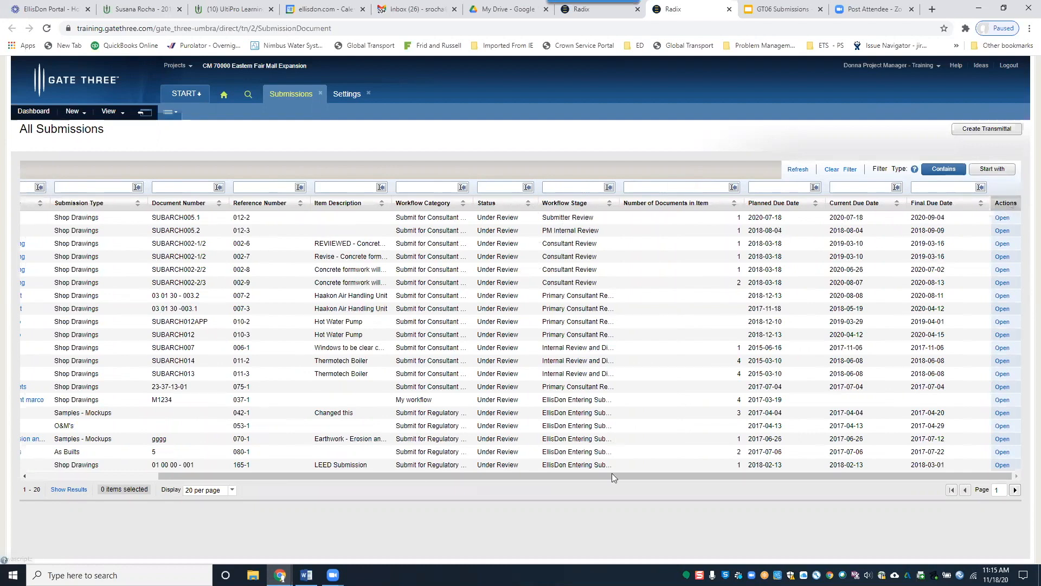
{"action": "left_click_drag", "start_coordinate": [523, 485], "coordinate": [355, 475]}
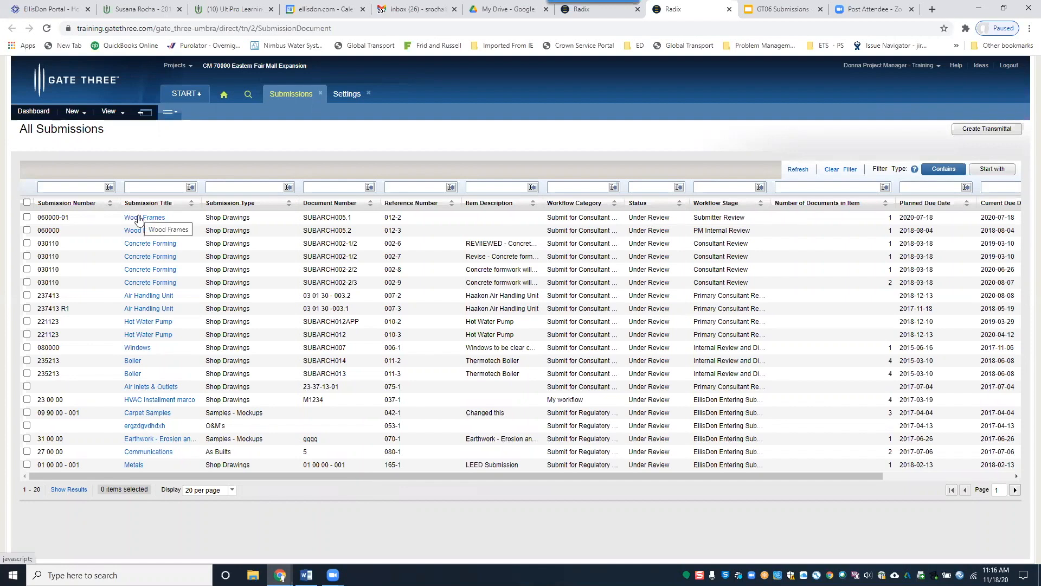
{"action": "left_click", "coordinate": [161, 184]}
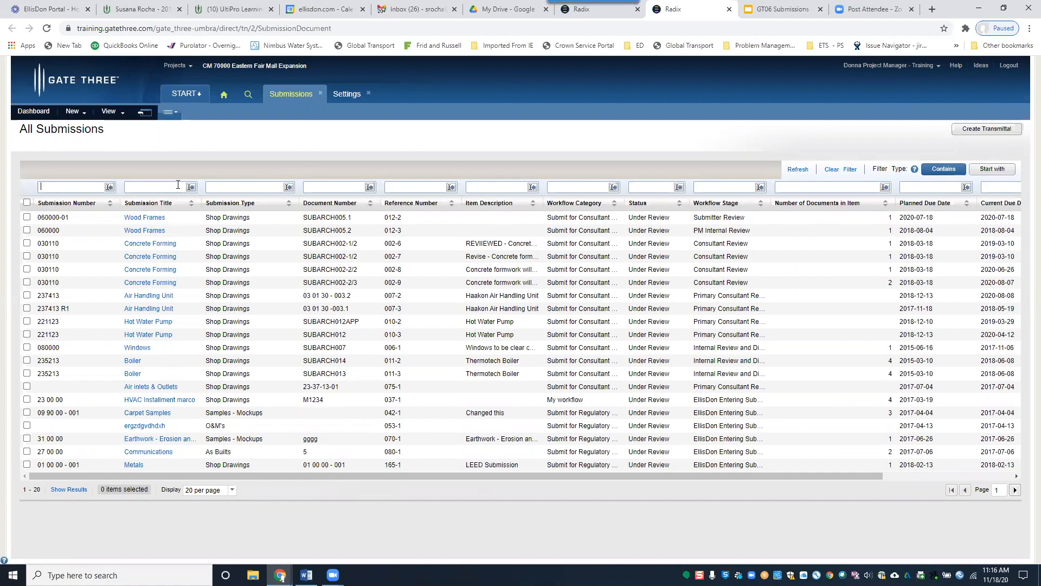
- Start a new submission and switch to the GT06 Submissions presentation to view the Workflows slide
{"action": "left_click", "coordinate": [121, 113]}
{"action": "left_click", "coordinate": [79, 115]}
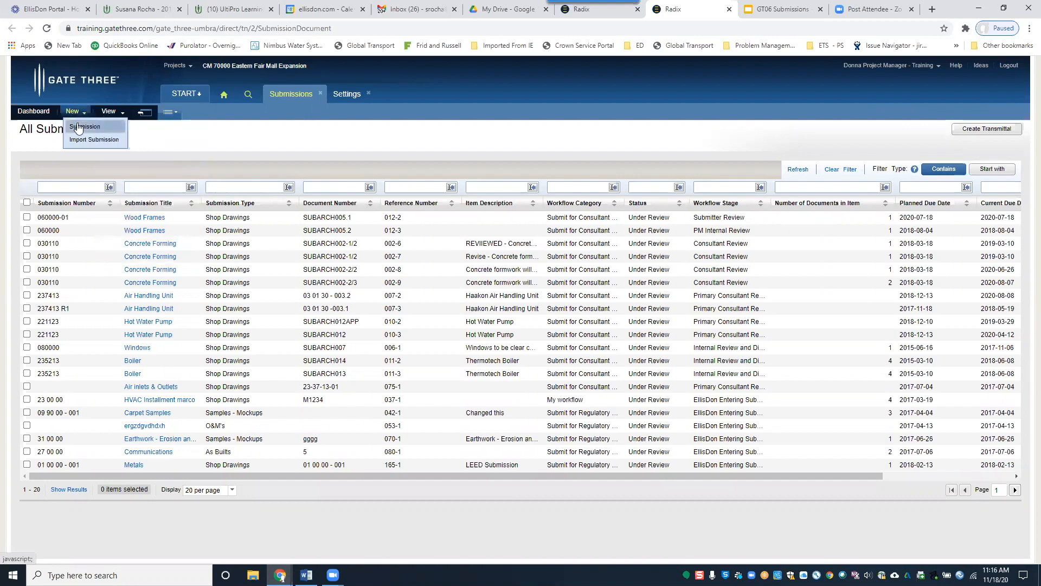
{"action": "left_click", "coordinate": [78, 128]}
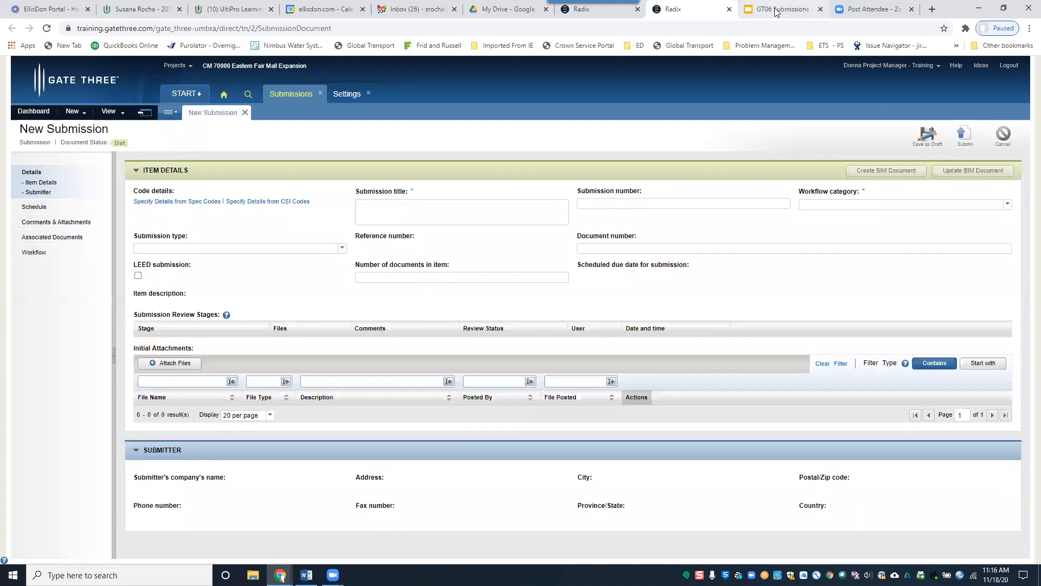
{"action": "left_click", "coordinate": [777, 11]}
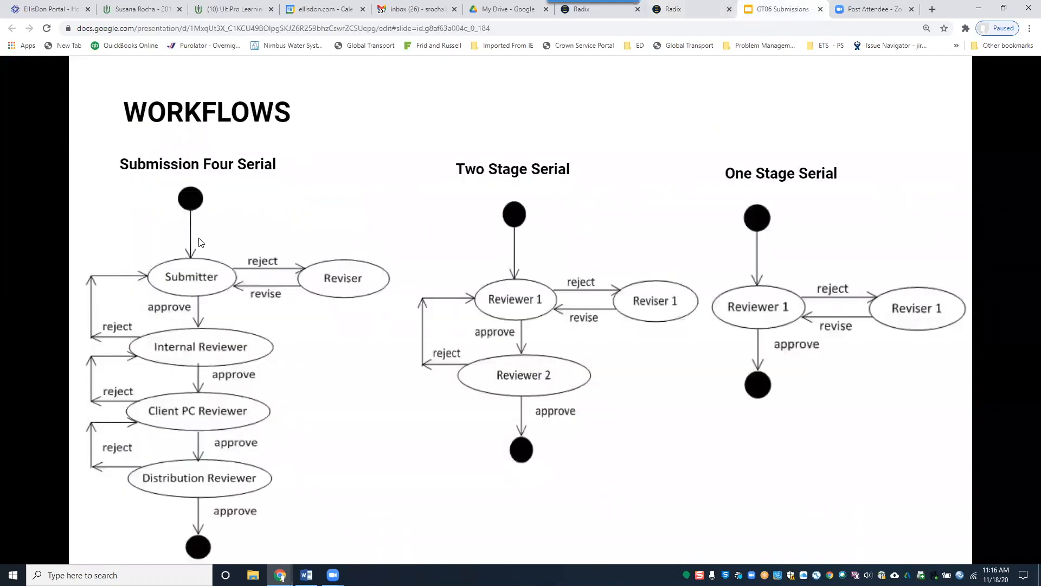
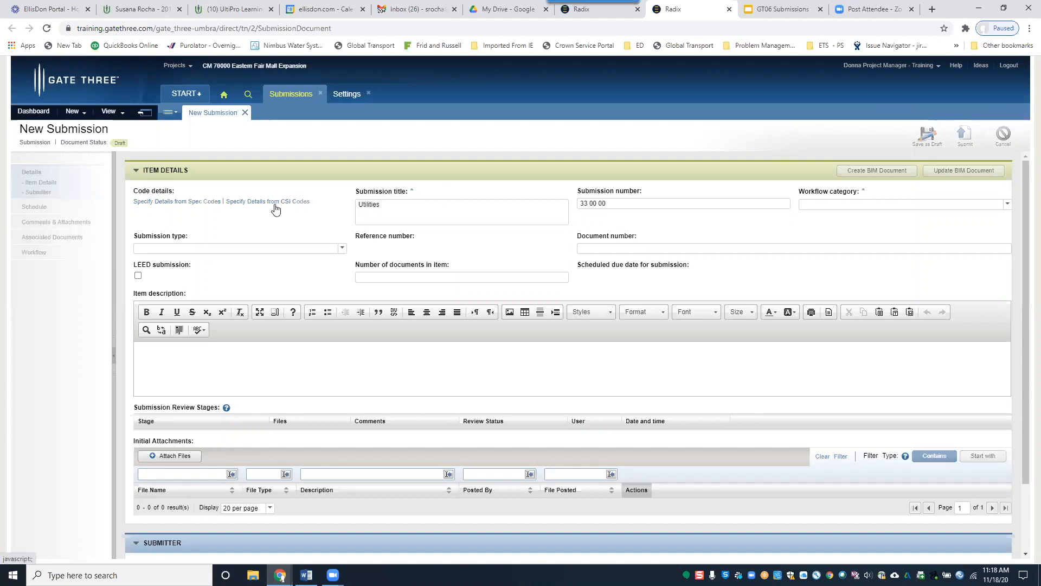
- Fill in the new submission's title and number from CSI code 10 12 00 Display Cases under 10 Specialties
{"action": "left_click", "coordinate": [276, 208]}
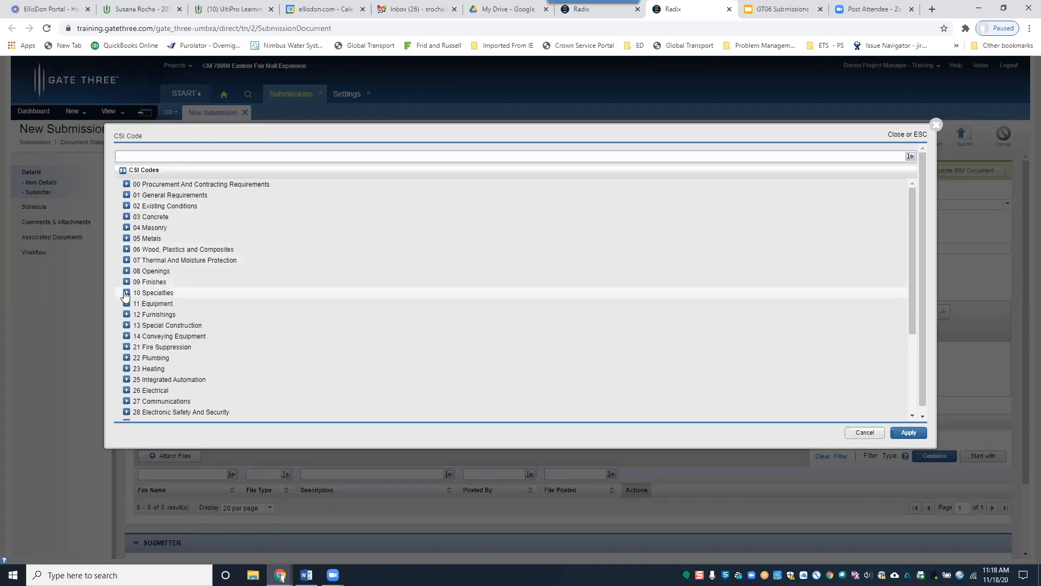
{"action": "left_click", "coordinate": [125, 294]}
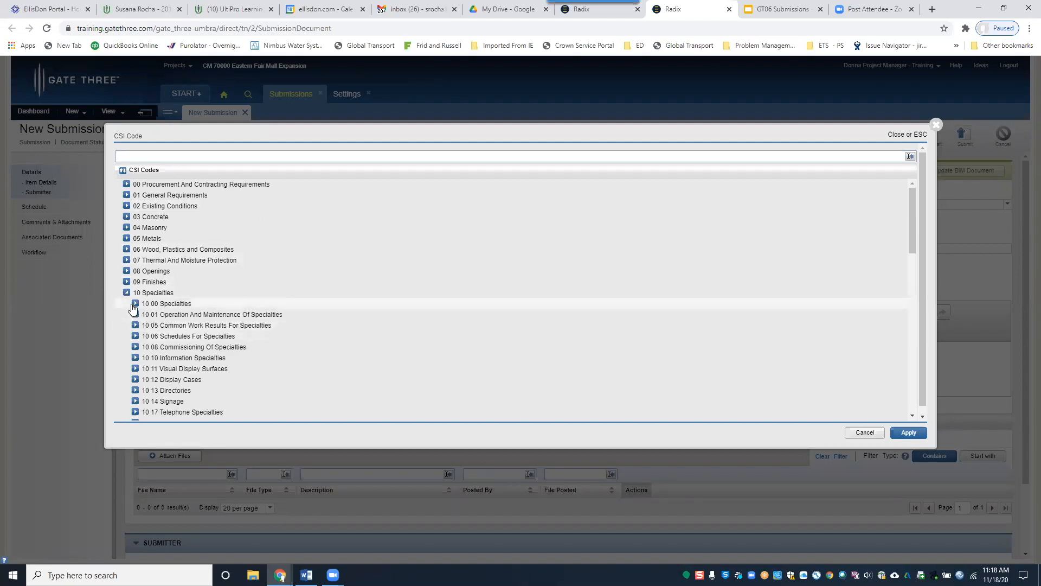
{"action": "left_click", "coordinate": [136, 380]}
{"action": "scroll", "coordinate": [142, 336], "scroll_direction": "down", "scroll_amount": 2}
{"action": "left_click", "coordinate": [119, 282]}
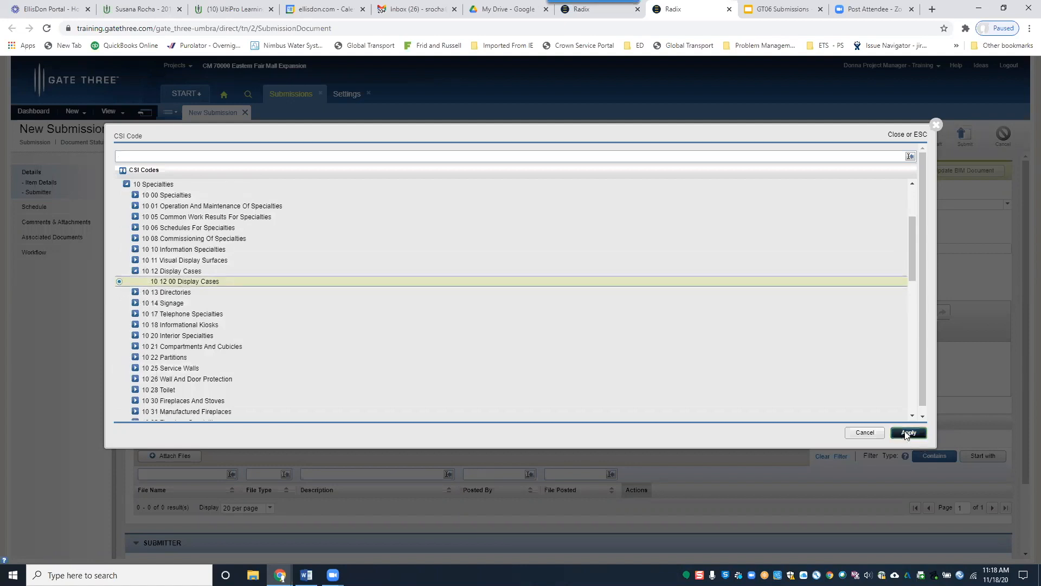
{"action": "left_click", "coordinate": [908, 433]}
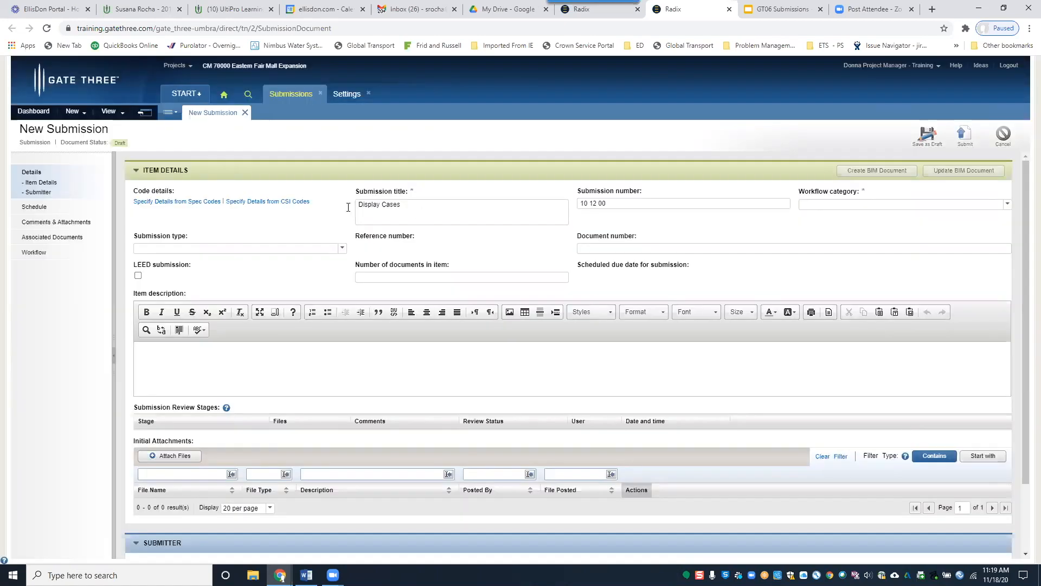
- Set the new submission's workflow category to Submission - TTC
{"action": "double_click", "coordinate": [866, 193]}
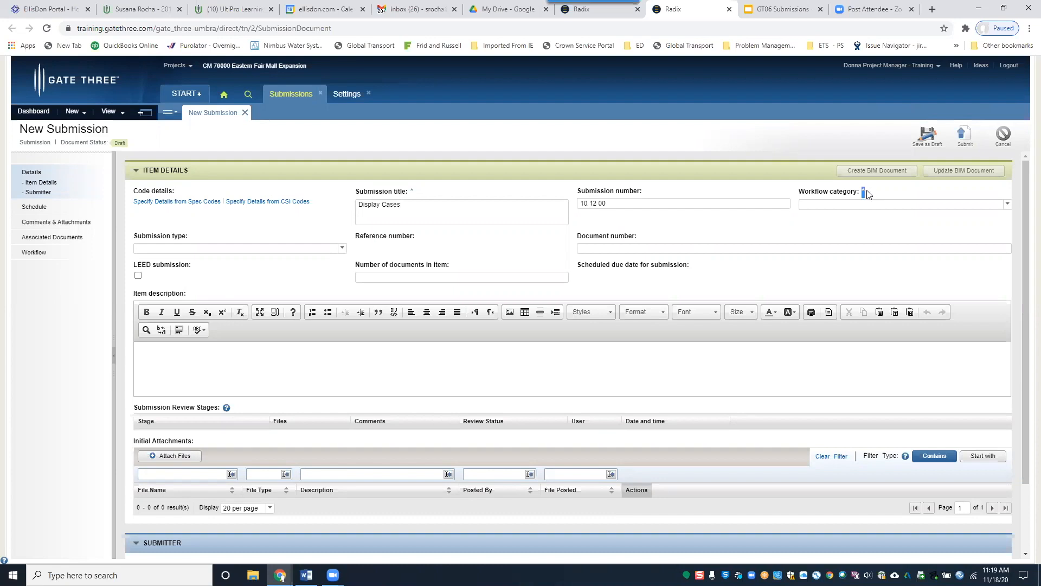
{"action": "left_click", "coordinate": [1007, 206]}
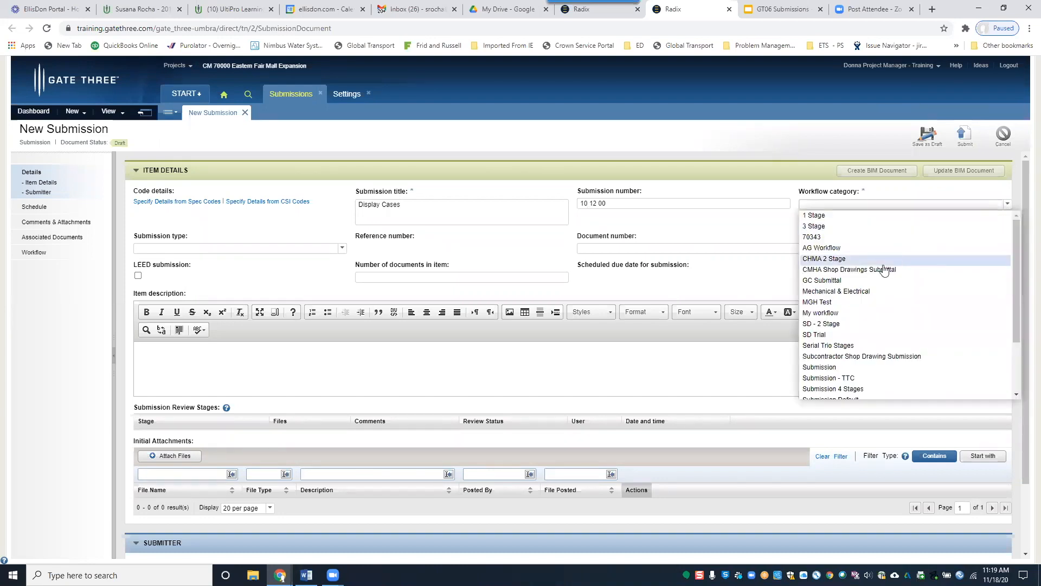
{"action": "scroll", "coordinate": [852, 331], "scroll_direction": "down", "scroll_amount": 1}
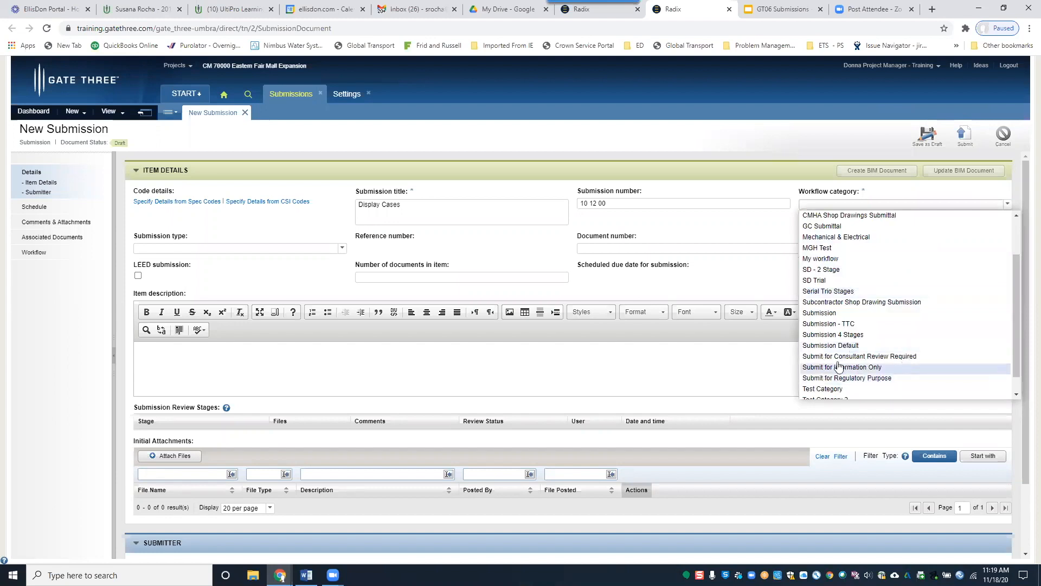
{"action": "left_click", "coordinate": [825, 327]}
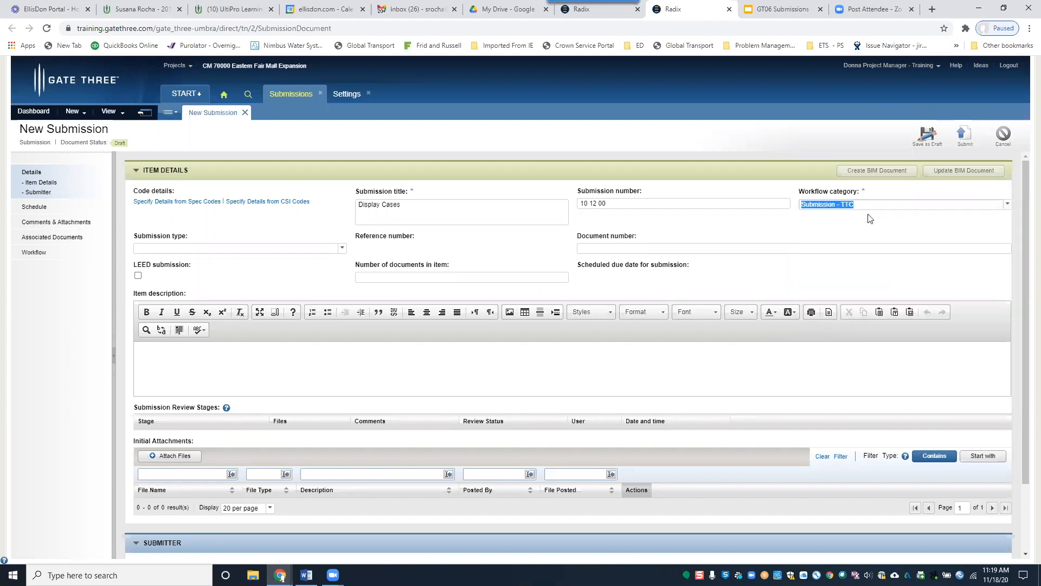
{"action": "left_click", "coordinate": [851, 232]}
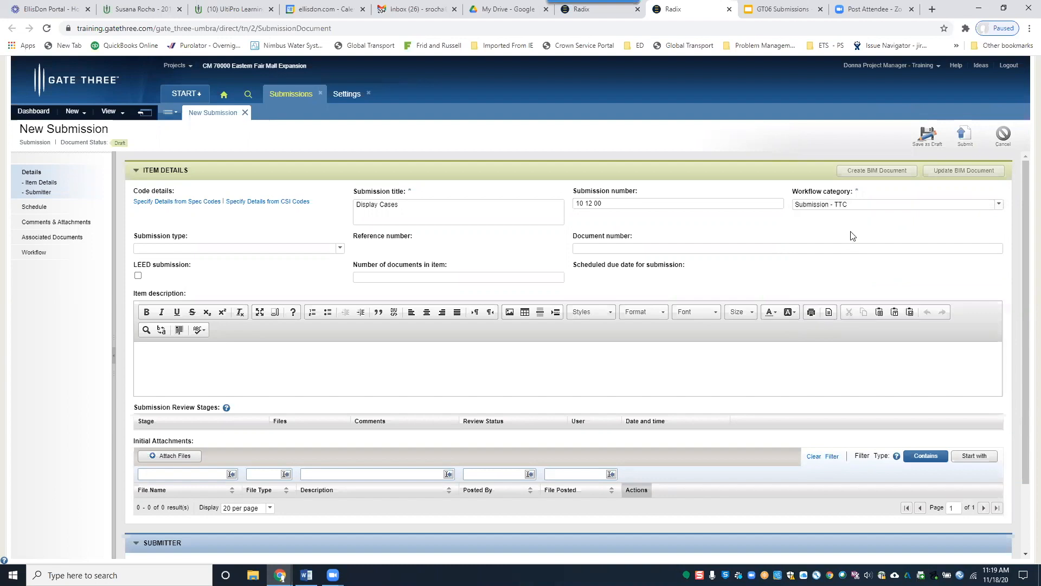
- Set the workflow category to Submit for Regulatory Purpose and delete the assigned Submission 4 Stage workflow from the submission
{"action": "left_click", "coordinate": [841, 205]}
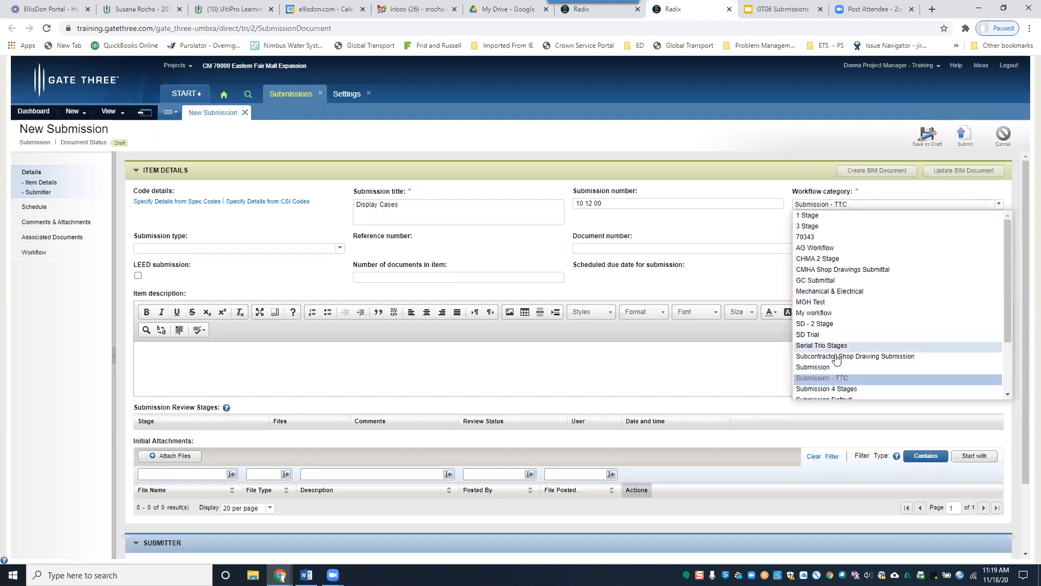
{"action": "scroll", "coordinate": [837, 360], "scroll_direction": "down", "scroll_amount": 1}
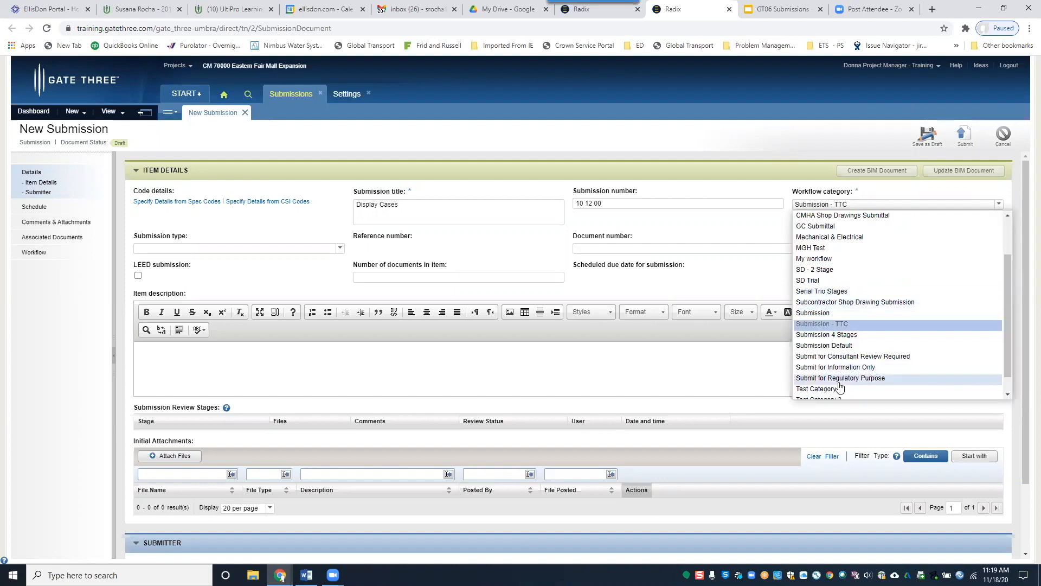
{"action": "left_click", "coordinate": [856, 378]}
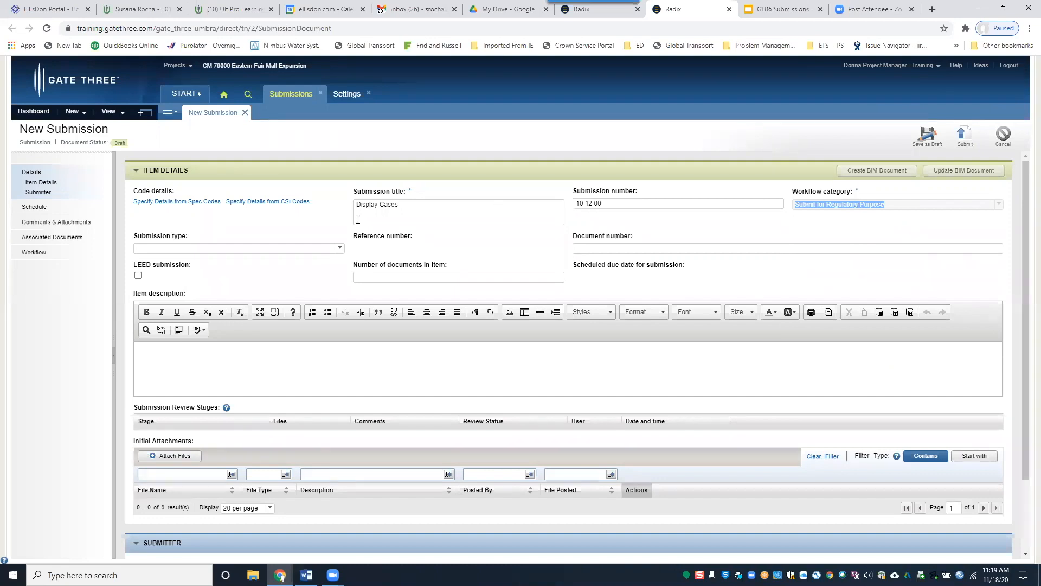
{"action": "left_click", "coordinate": [31, 255]}
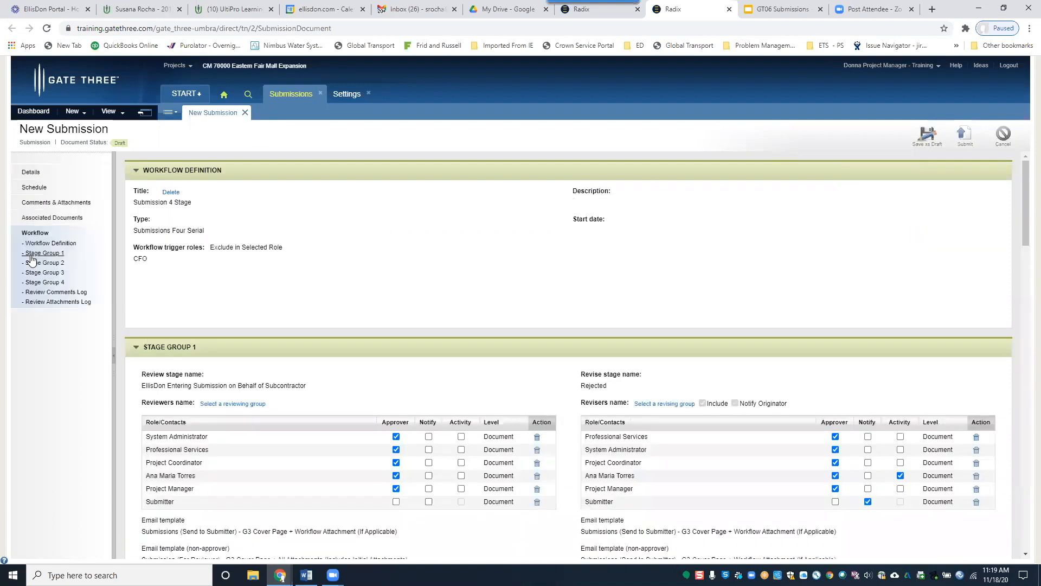
{"action": "left_click", "coordinate": [171, 193]}
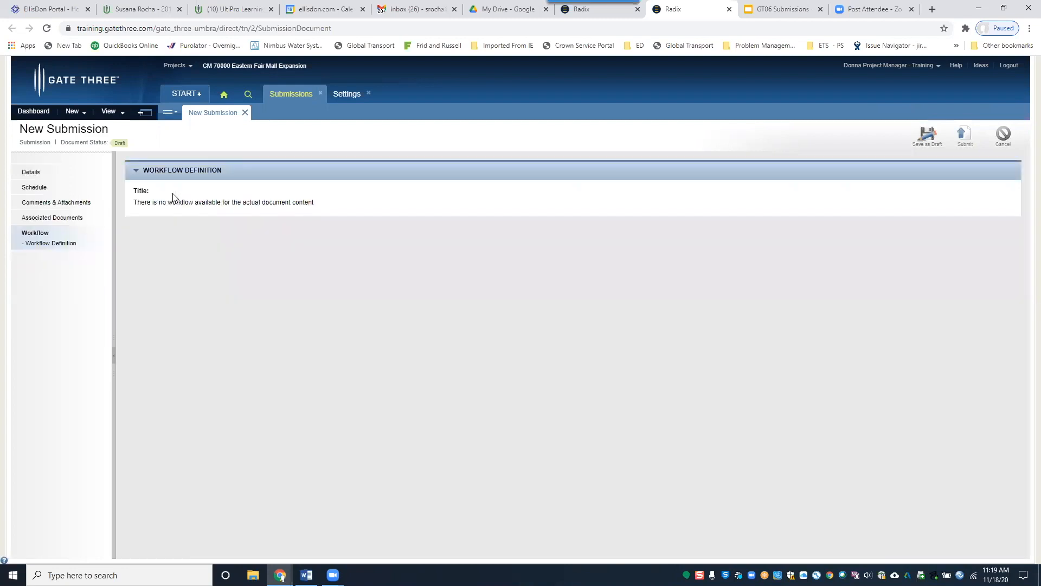
{"action": "left_click", "coordinate": [31, 173]}
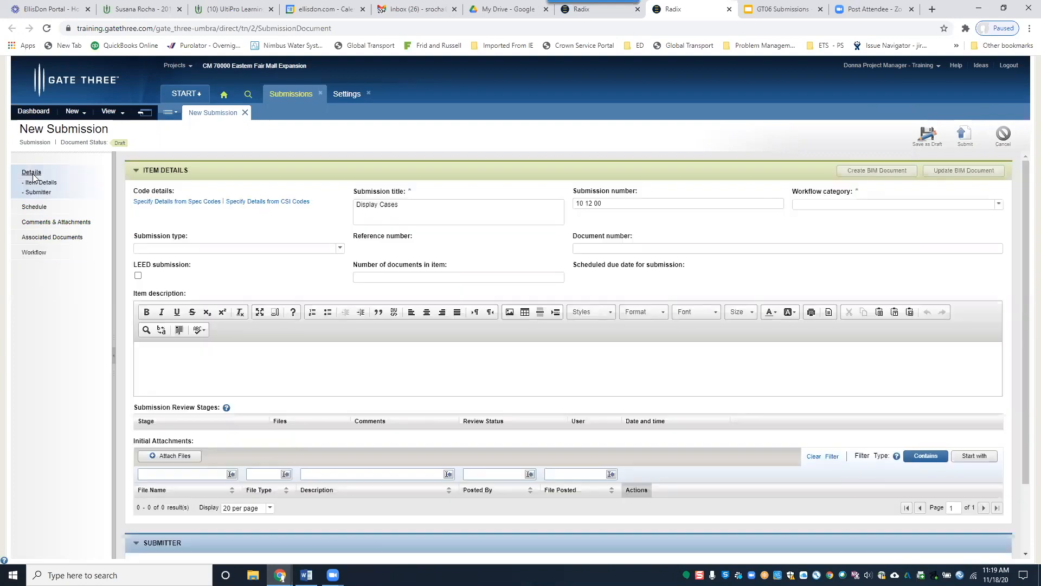
- Choose Submit for Regulatory Purpose as the workflow category and Shop Drawings as the submission type
{"action": "left_click", "coordinate": [999, 205]}
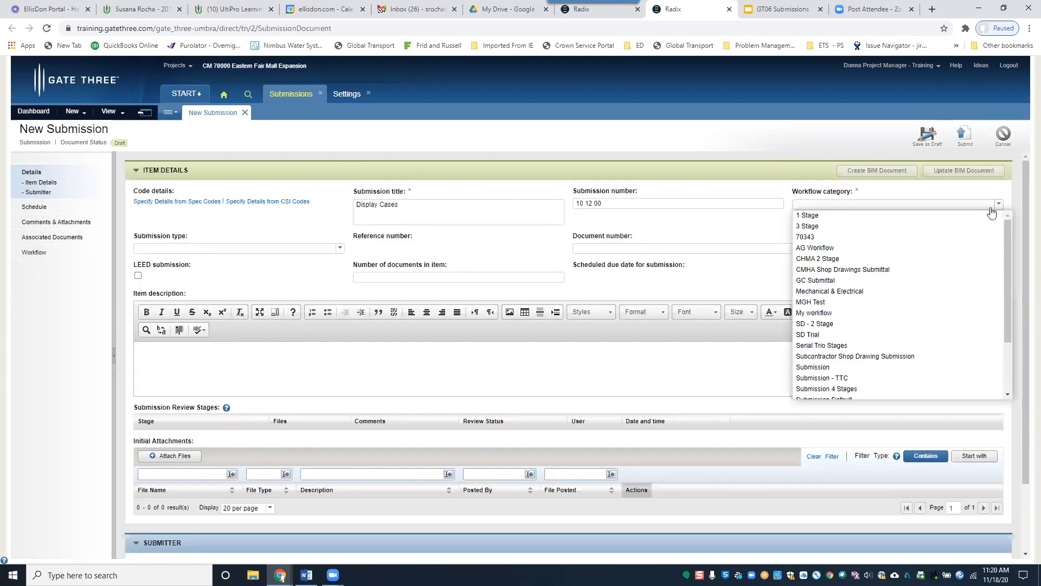
{"action": "scroll", "coordinate": [910, 268], "scroll_direction": "down", "scroll_amount": 3}
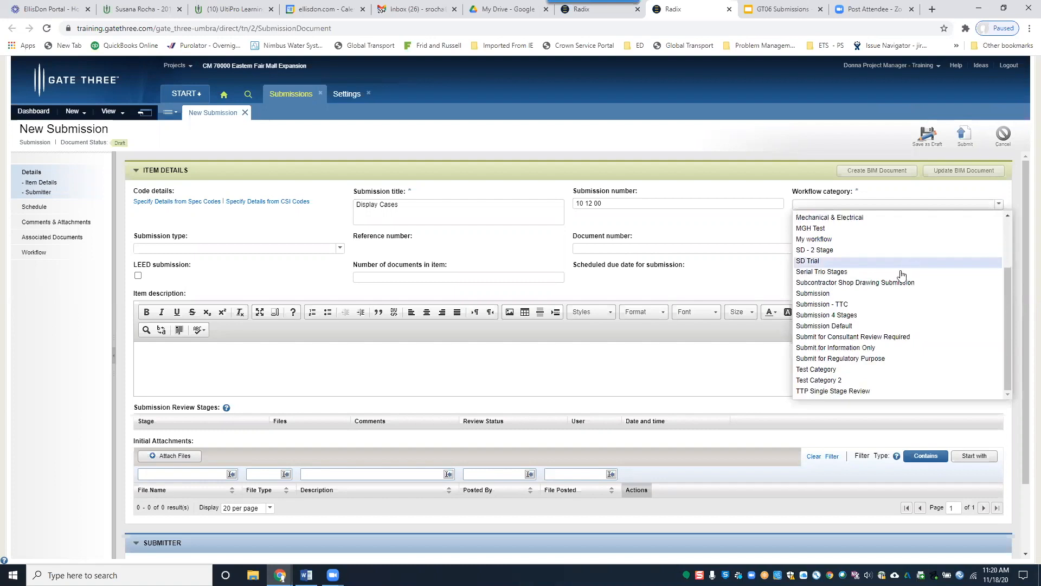
{"action": "left_click", "coordinate": [863, 360]}
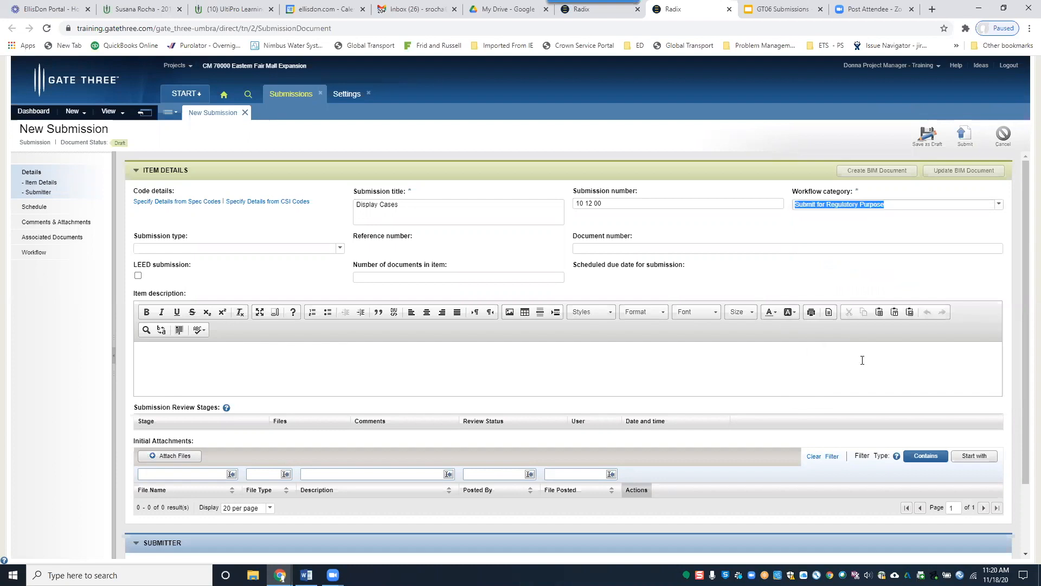
{"action": "left_click", "coordinate": [340, 248]}
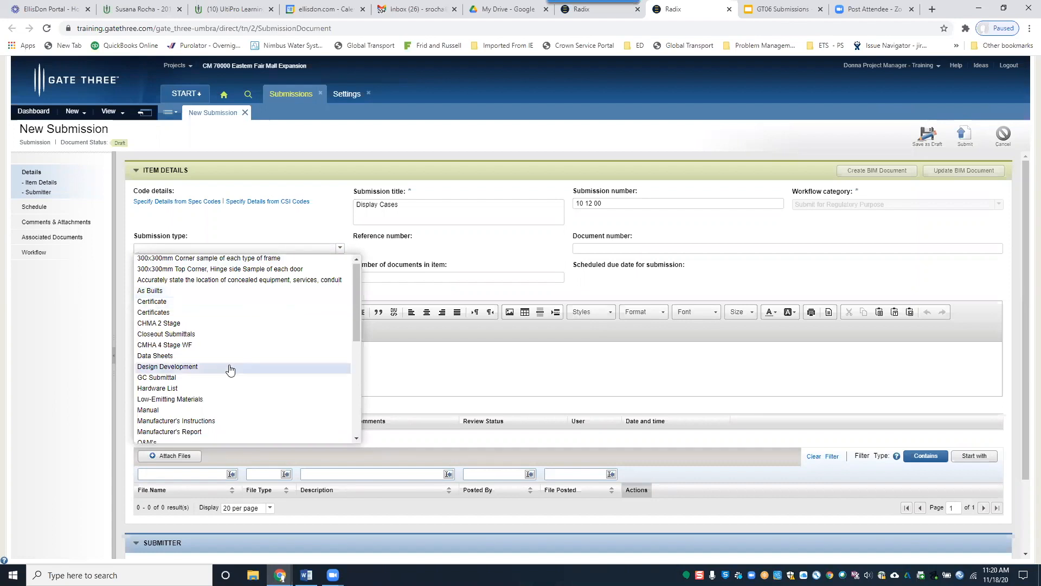
{"action": "scroll", "coordinate": [228, 367], "scroll_direction": "down", "scroll_amount": 3}
{"action": "scroll", "coordinate": [232, 428], "scroll_direction": "down", "scroll_amount": 2}
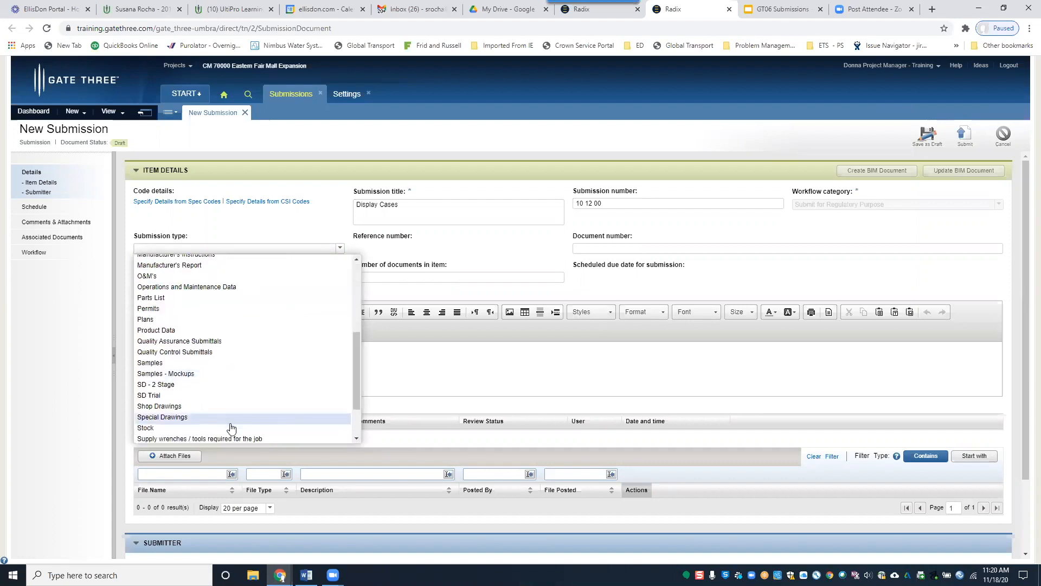
{"action": "left_click", "coordinate": [198, 358]}
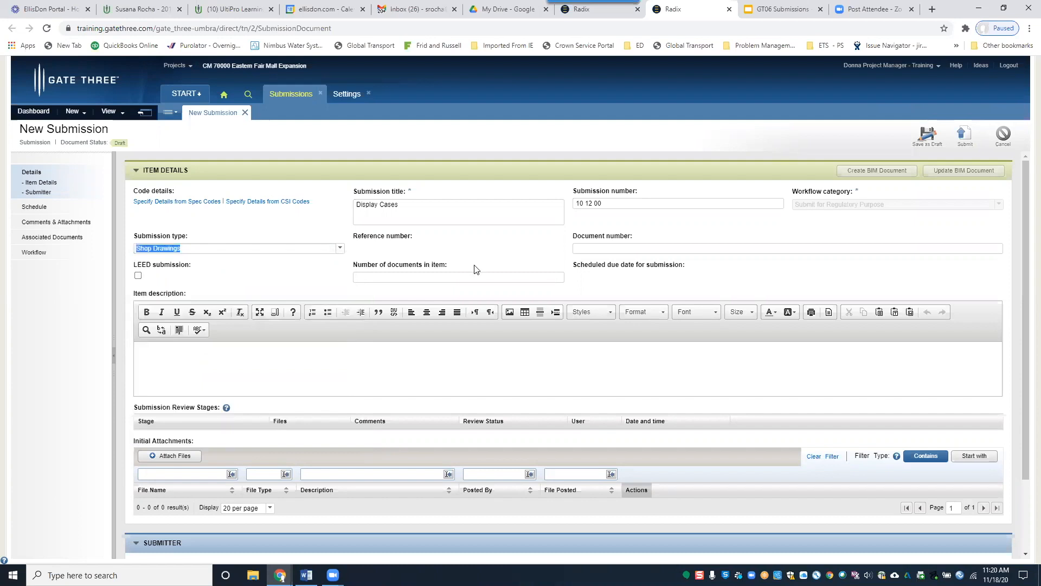
- Enter A109 as the document number, set the number of documents to 1 and mark the item as a LEED submission
{"action": "left_click", "coordinate": [625, 251]}
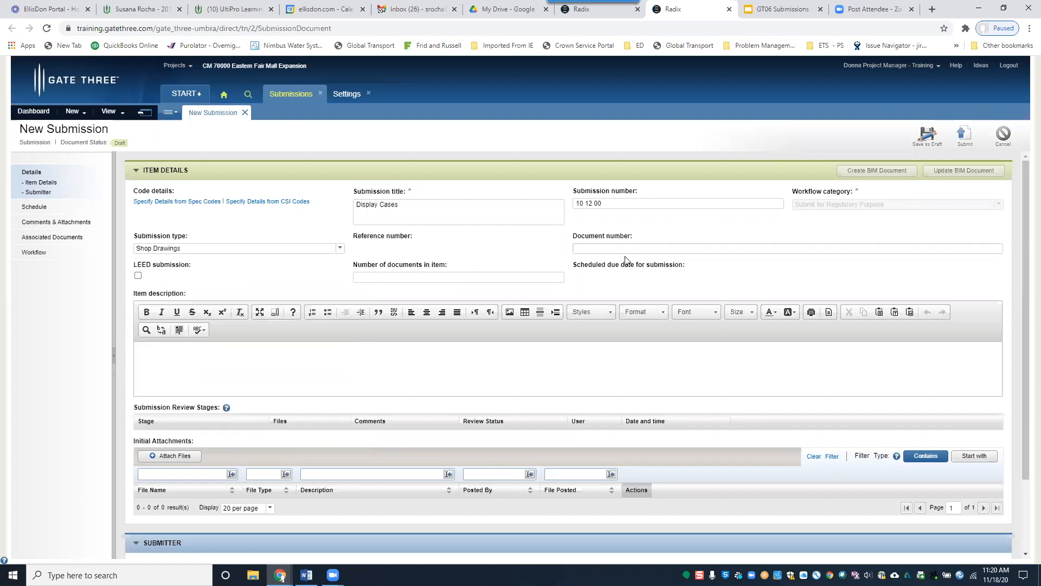
{"action": "type", "text": "a109"}
{"action": "key", "text": "BackSpace"}
{"action": "type", "text": "A109"}
{"action": "left_click", "coordinate": [389, 277]}
{"action": "left_click", "coordinate": [445, 279]}
{"action": "type", "text": "1"}
{"action": "left_click", "coordinate": [138, 276]}
{"action": "left_click", "coordinate": [115, 113]}
- Enter CREATION OF SUBMISSION as the item description
{"action": "scroll", "coordinate": [153, 275], "scroll_direction": "down", "scroll_amount": 1}
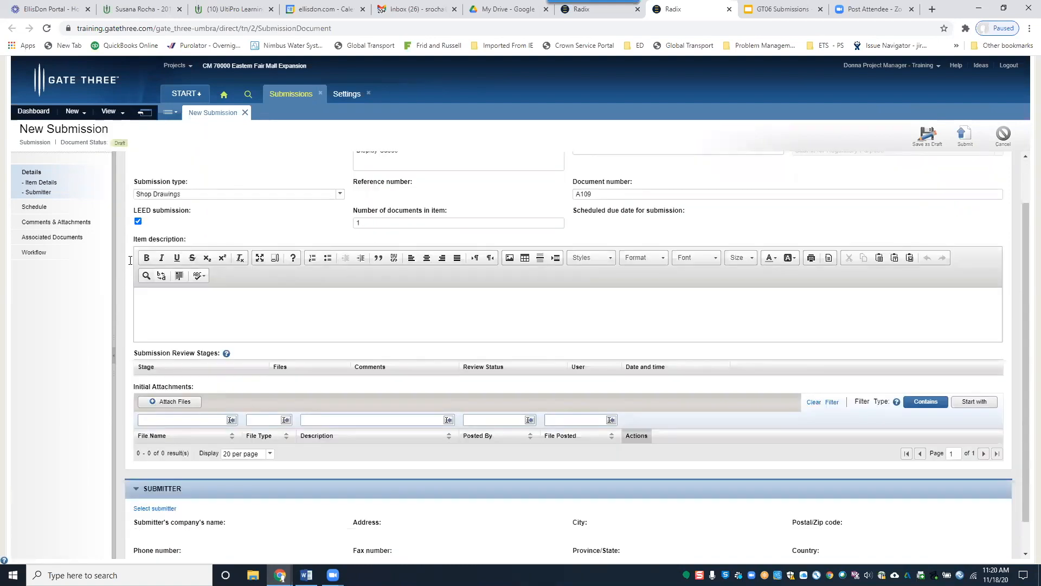
{"action": "left_click", "coordinate": [170, 300]}
{"action": "type", "text": "CREATION OF SUBMISSION"}
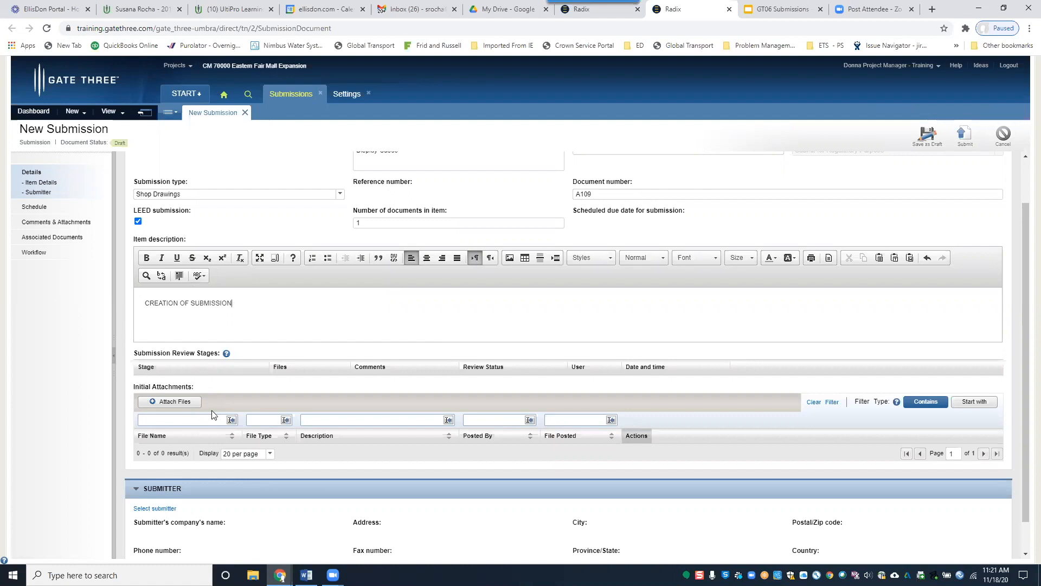
- Choose the electrical subcontractor contact from Electric Canada as the submitter
{"action": "scroll", "coordinate": [212, 415], "scroll_direction": "down", "scroll_amount": 1}
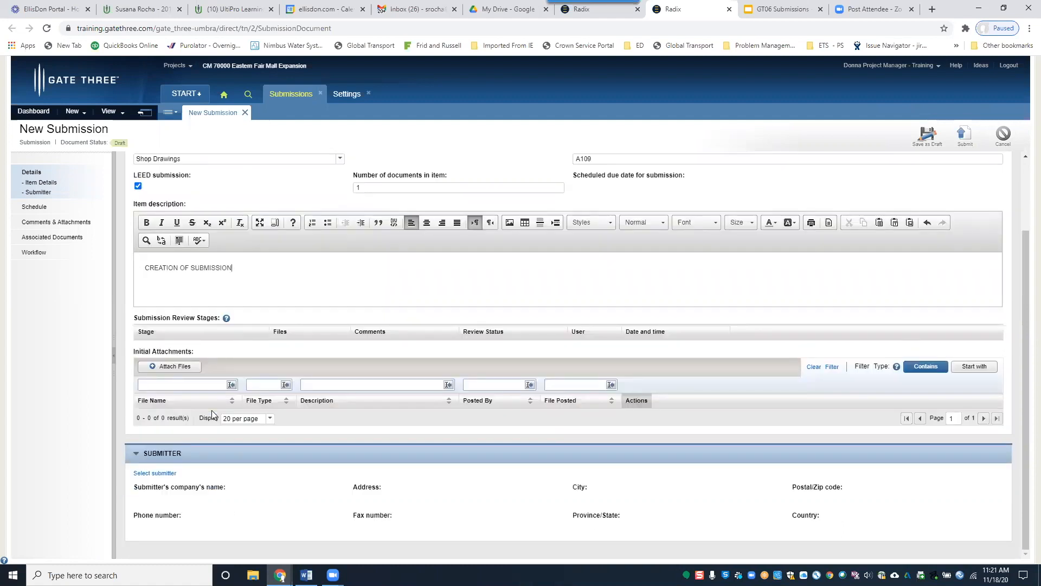
{"action": "left_click", "coordinate": [157, 476]}
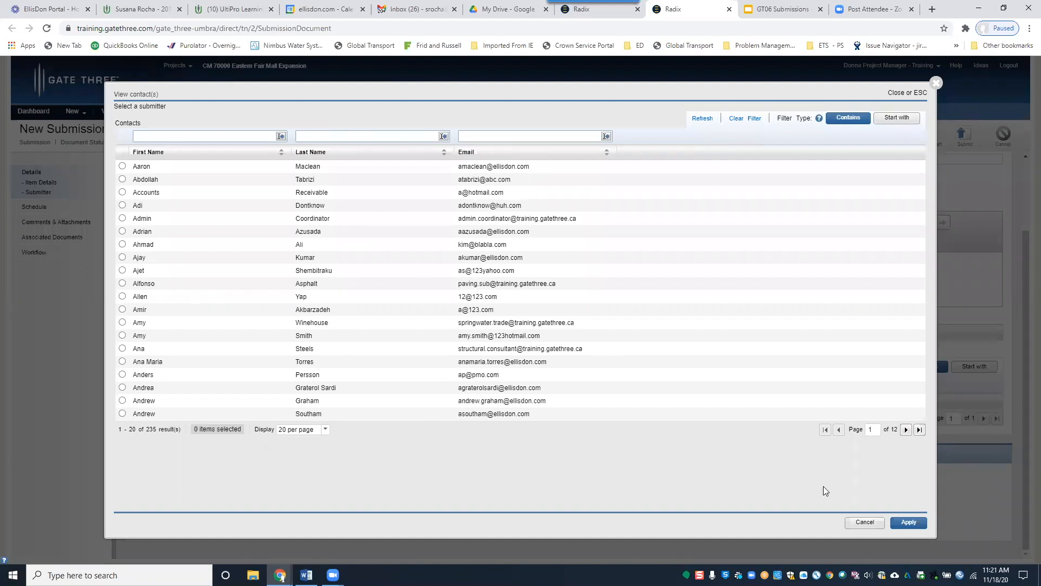
{"action": "left_click", "coordinate": [905, 429]}
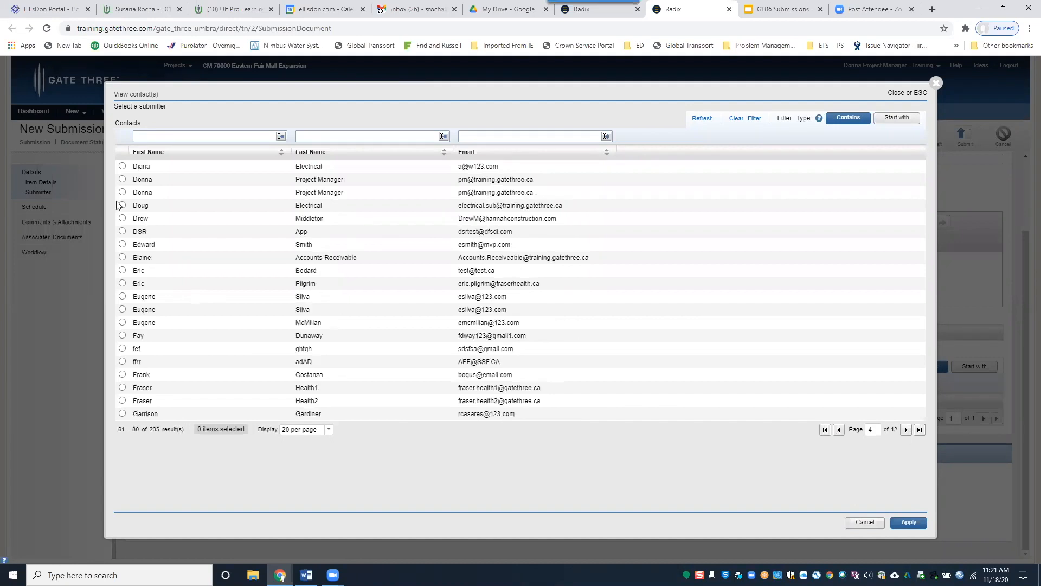
{"action": "left_click", "coordinate": [123, 206]}
{"action": "left_click", "coordinate": [909, 523]}
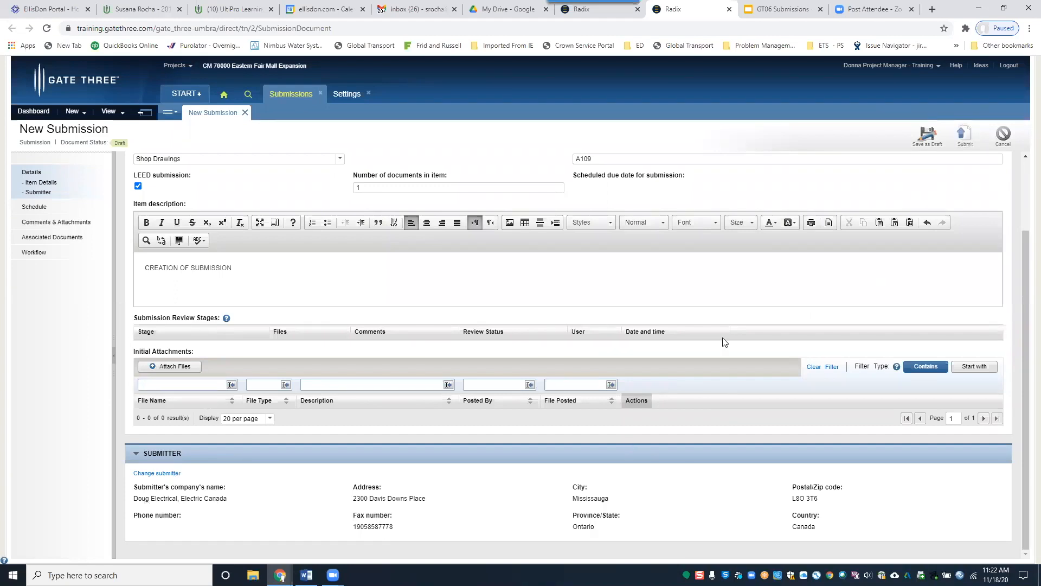
- Submit the Display Cases submission and check the Workflows slide in the GT06 Submissions presentation
{"action": "left_click", "coordinate": [967, 133]}
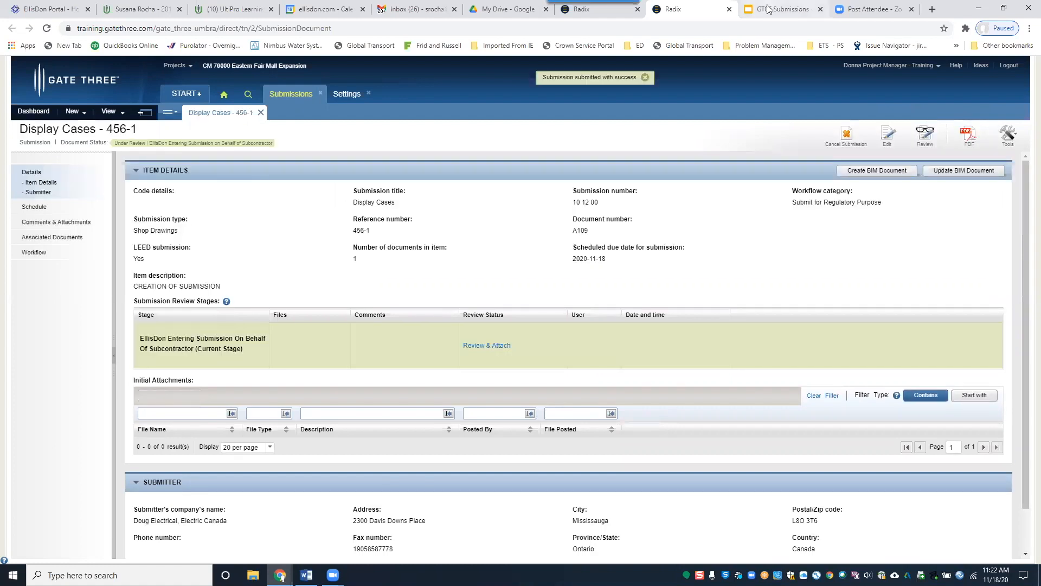
{"action": "left_click", "coordinate": [768, 8]}
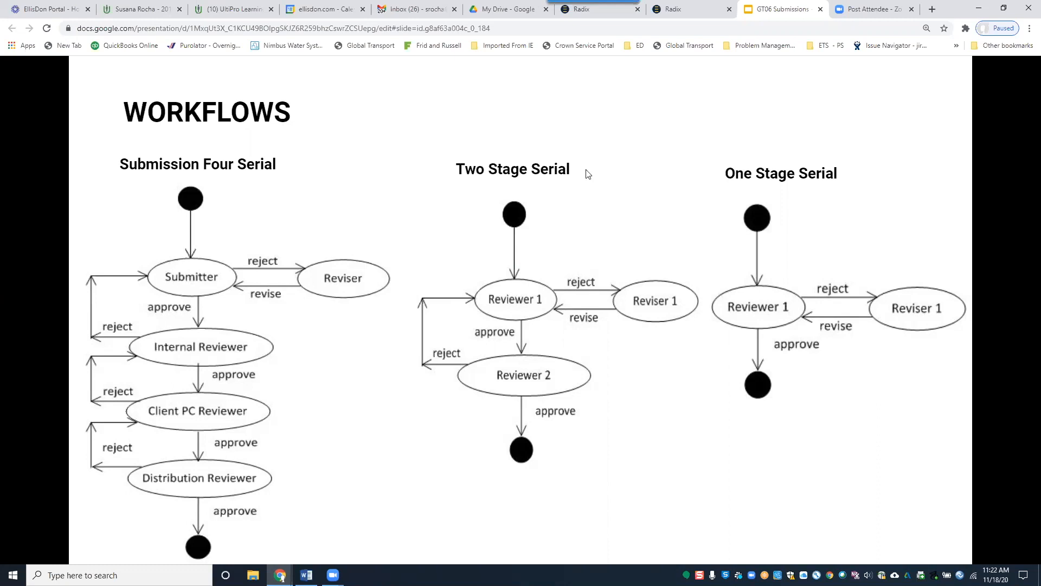
{"action": "left_click", "coordinate": [671, 9]}
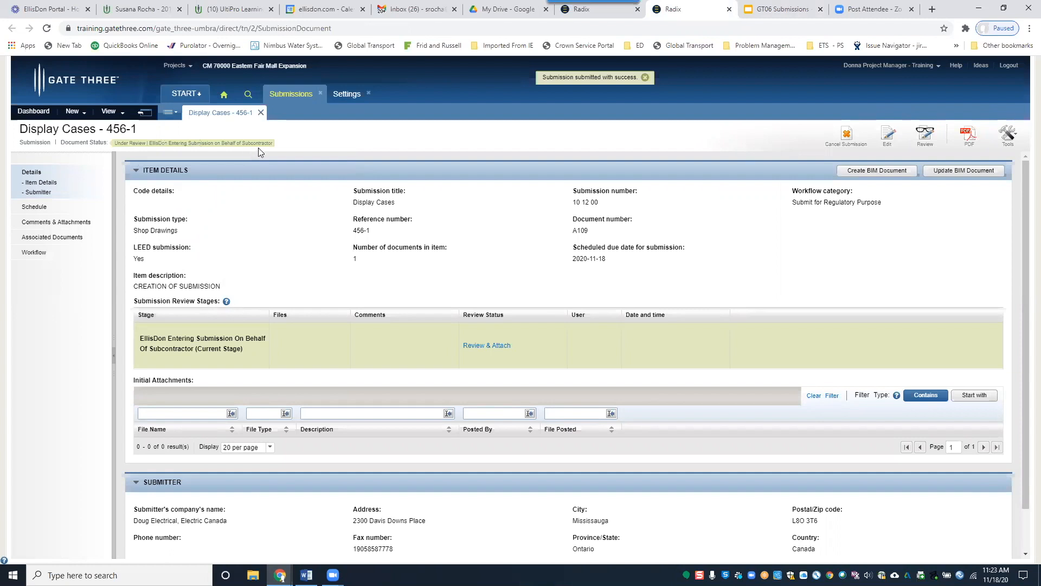
- Open the project's Communications module and display the All Correspondence view
{"action": "left_click", "coordinate": [194, 97]}
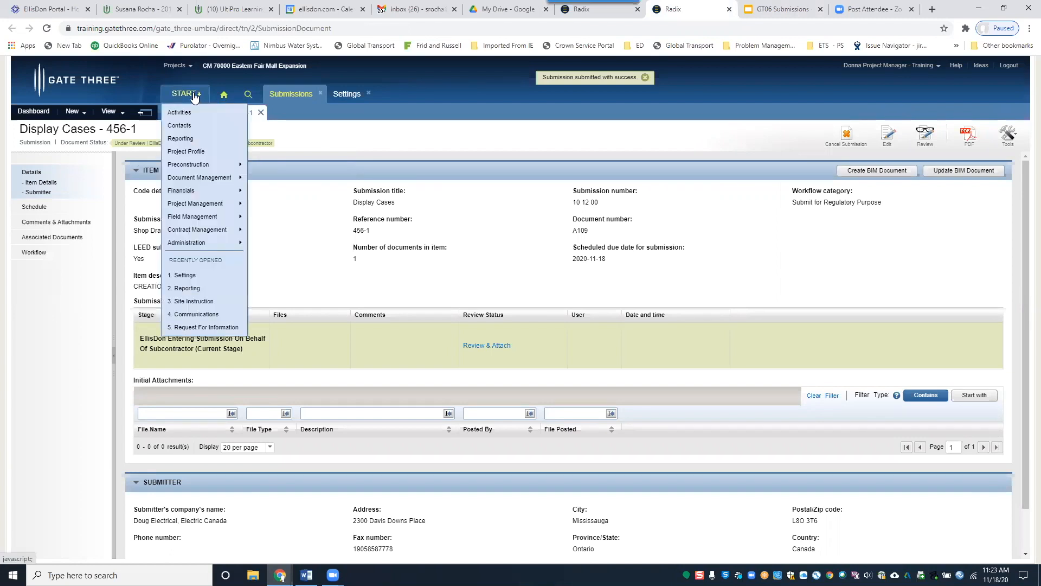
{"action": "mouse_move", "coordinate": [216, 179]}
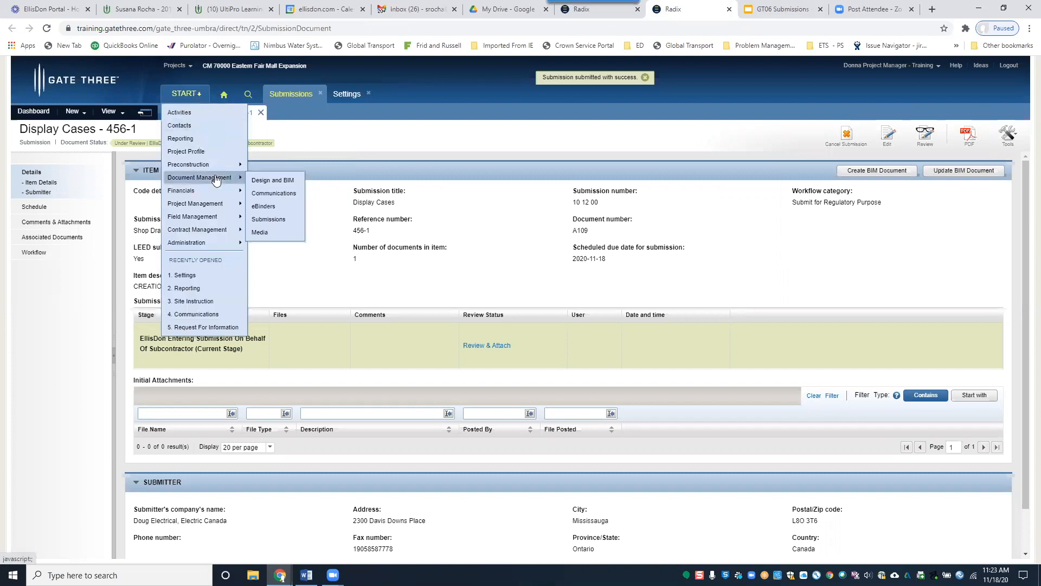
{"action": "left_click", "coordinate": [277, 194]}
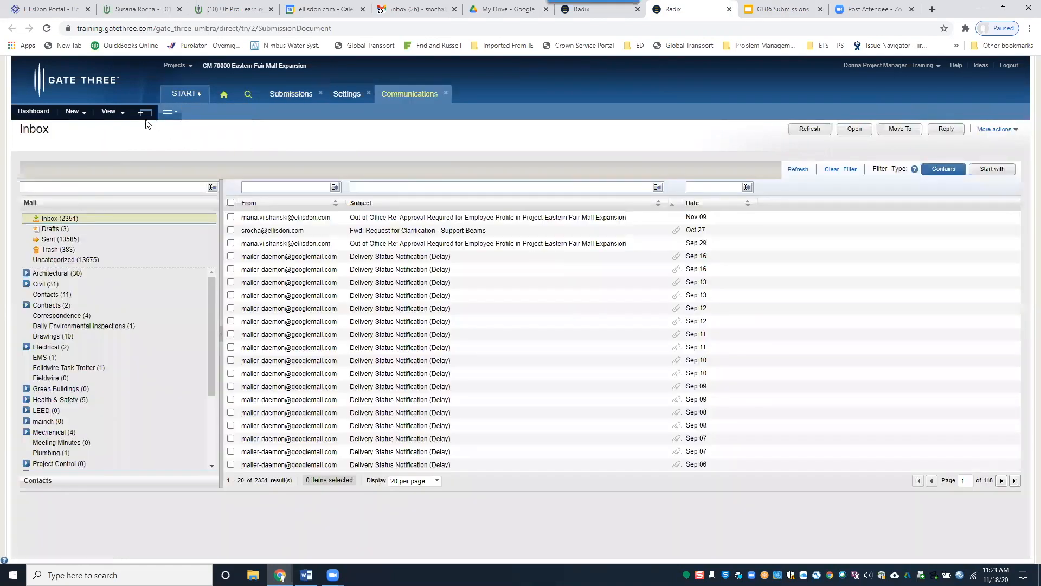
{"action": "left_click", "coordinate": [125, 121]}
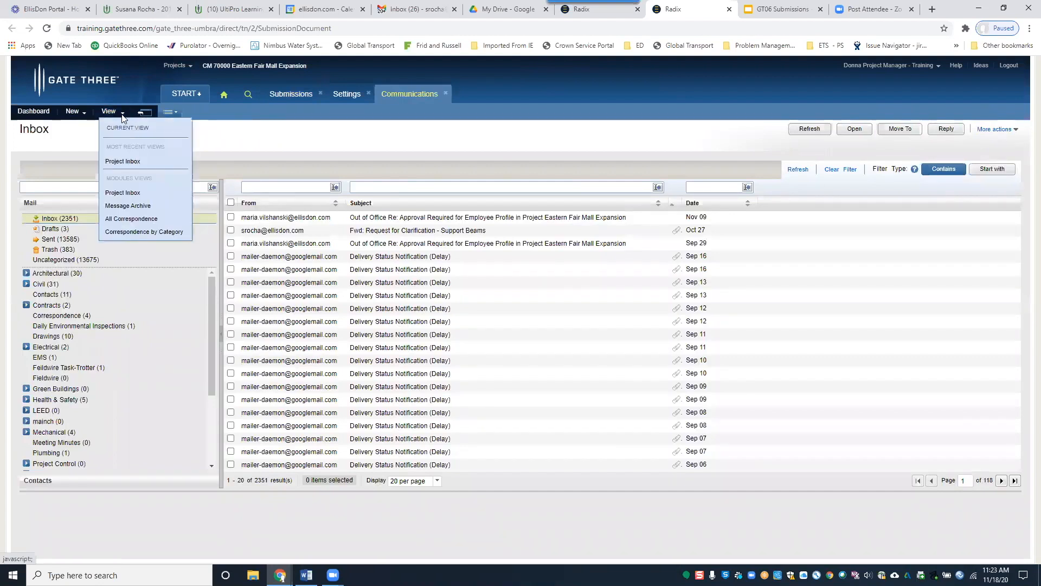
{"action": "left_click", "coordinate": [147, 209]}
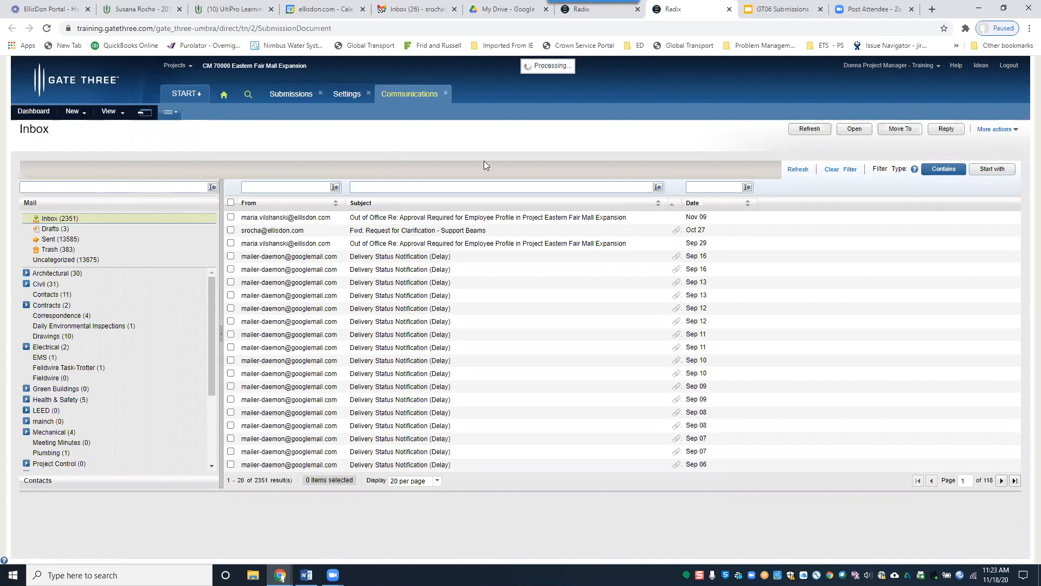
- Look at the Gate Three home dashboard and the Workflows slide, and return to the All Correspondence list
{"action": "left_click", "coordinate": [613, 10]}
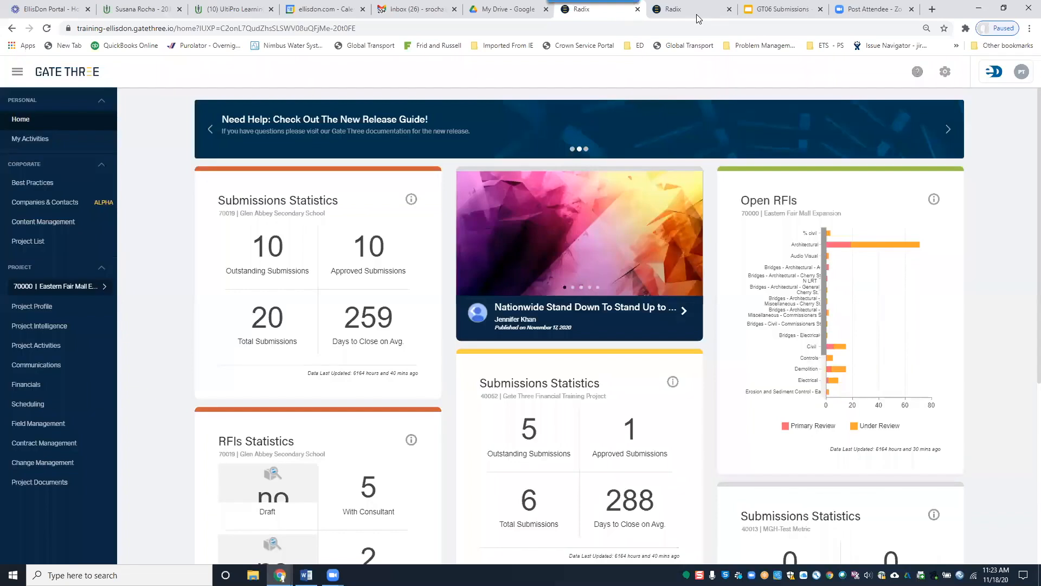
{"action": "left_click", "coordinate": [700, 11]}
{"action": "left_click", "coordinate": [761, 8]}
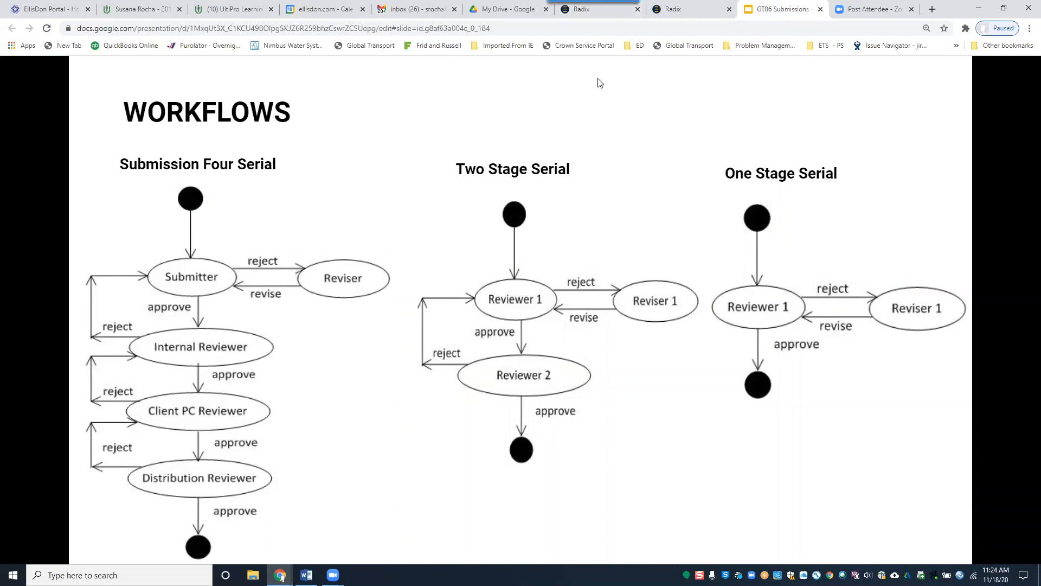
{"action": "left_click", "coordinate": [672, 12]}
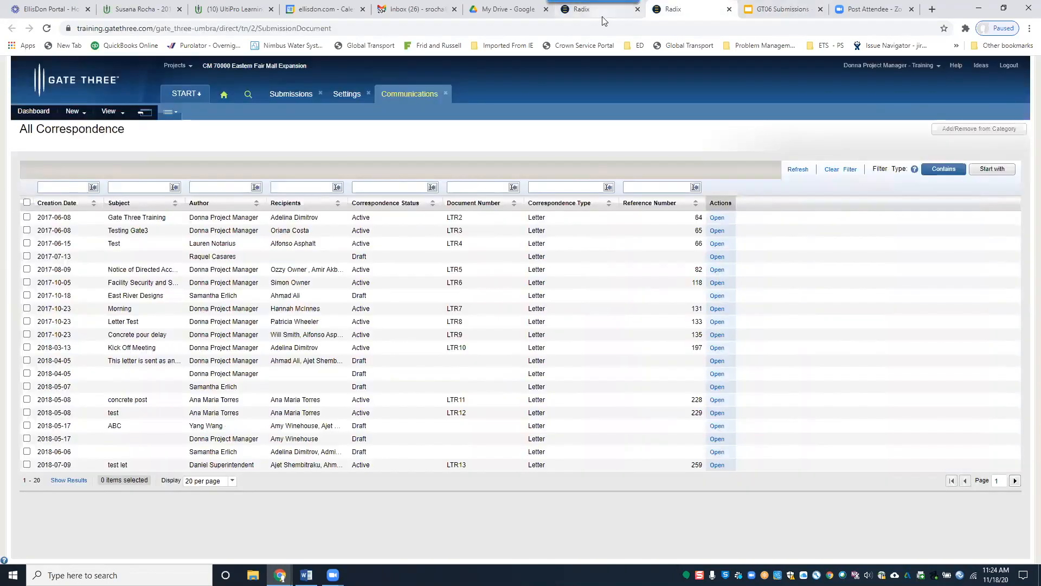
- Start reviewing the Display Cases submission, enter the comment "SUB Shop drawing" and attach SHOP DRAWING.pdf
{"action": "left_click", "coordinate": [293, 94]}
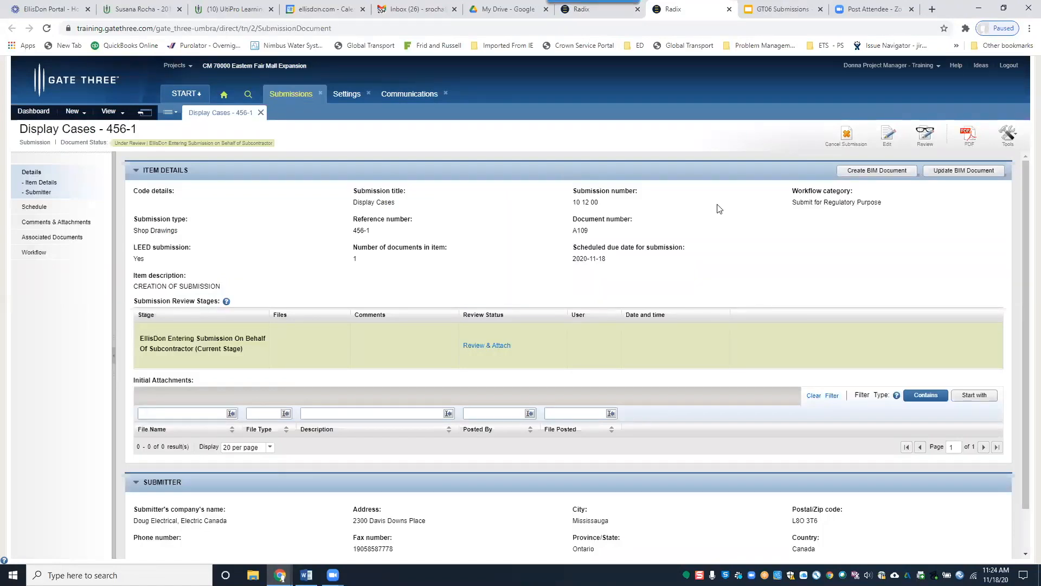
{"action": "left_click", "coordinate": [925, 140]}
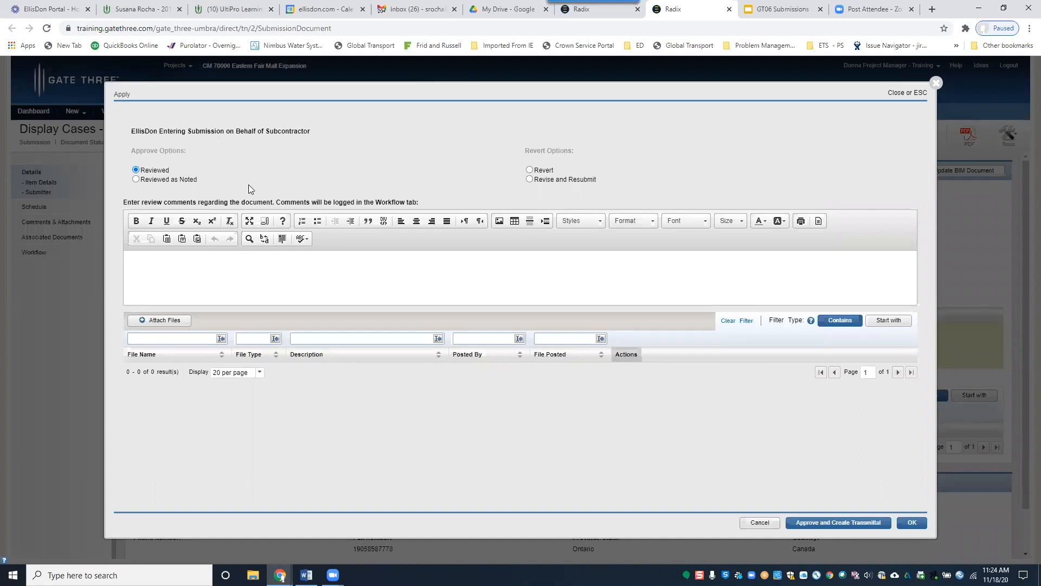
{"action": "left_click", "coordinate": [165, 273]}
{"action": "type", "text": "SUB"}
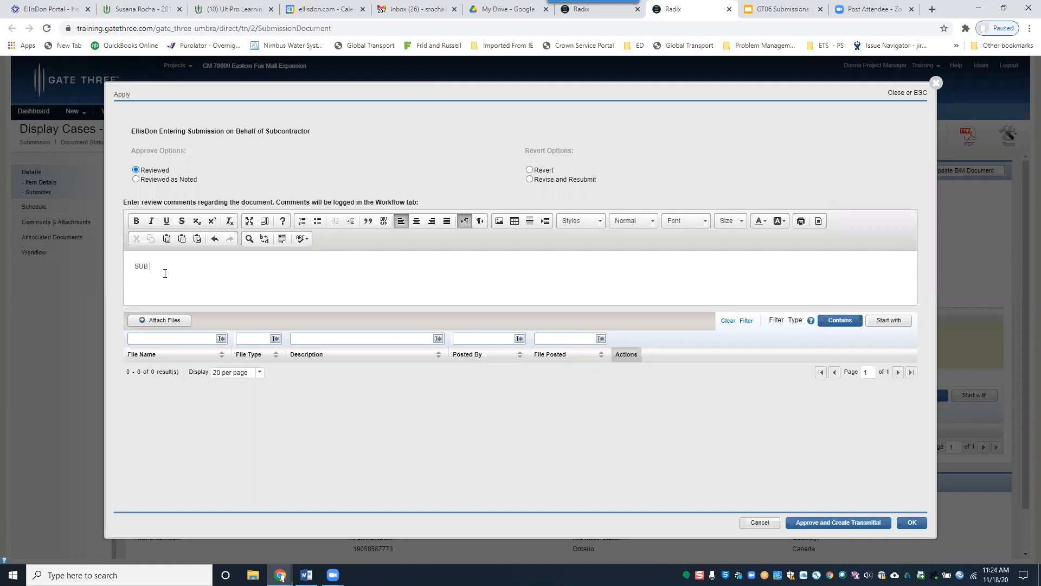
{"action": "type", "text": " Shop drawing"}
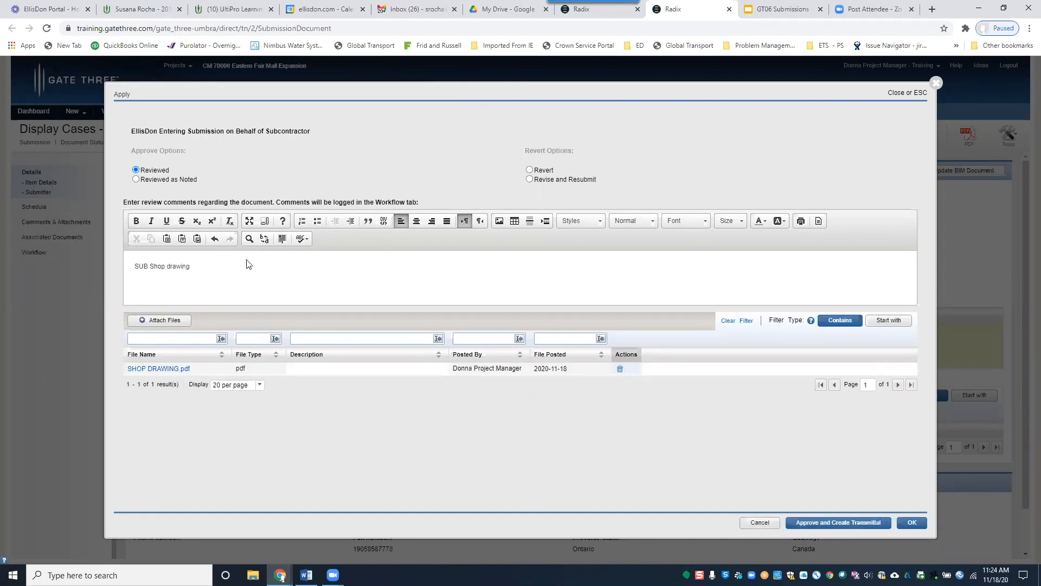
- Set the subcontractor entry stage's decision to Reviewed as Noted and submit the review
{"action": "left_click", "coordinate": [136, 169]}
{"action": "left_click", "coordinate": [136, 179]}
{"action": "left_click", "coordinate": [911, 524]}
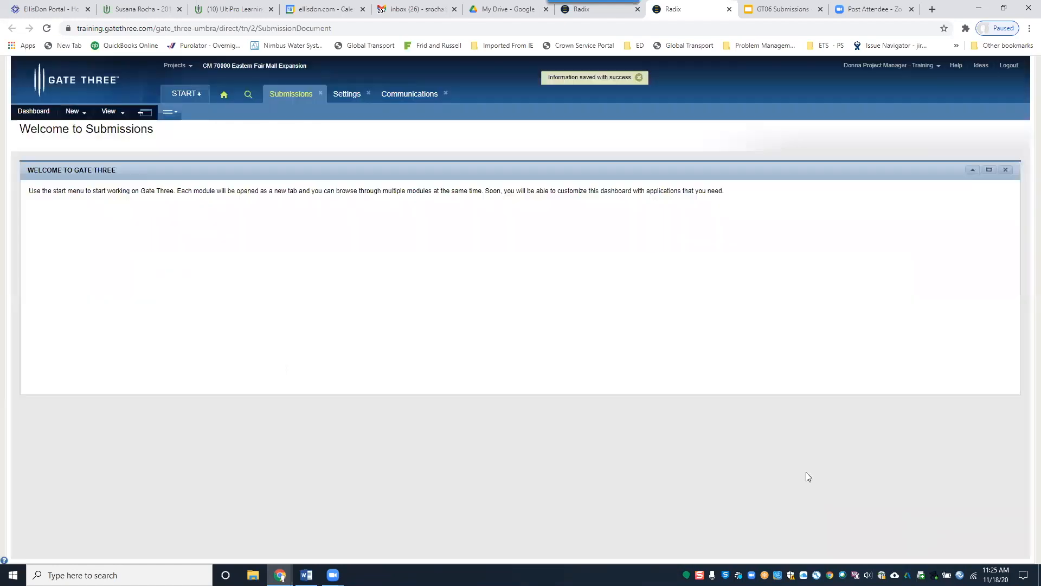
- Display Submissions Workflow by Stage and list the submissions in the EllisDon Internal Review stage of Submission 4 Stage
{"action": "left_click", "coordinate": [114, 112]}
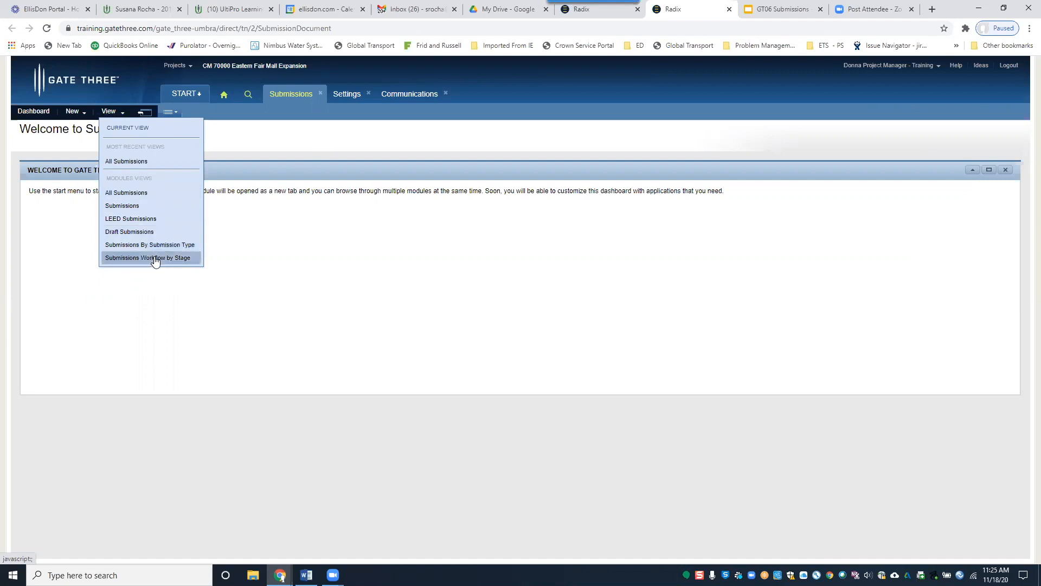
{"action": "left_click", "coordinate": [155, 259]}
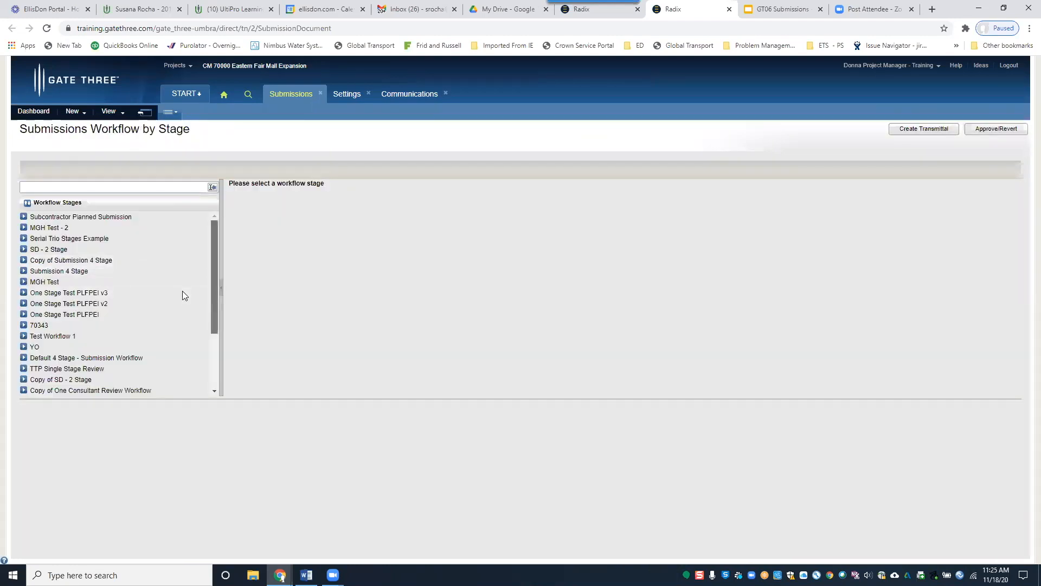
{"action": "scroll", "coordinate": [196, 250], "scroll_direction": "down", "scroll_amount": 1}
{"action": "mouse_move", "coordinate": [213, 245]}
{"action": "left_mouse_down"}
{"action": "mouse_move", "coordinate": [214, 312]}
{"action": "mouse_move", "coordinate": [217, 237]}
{"action": "left_mouse_up"}
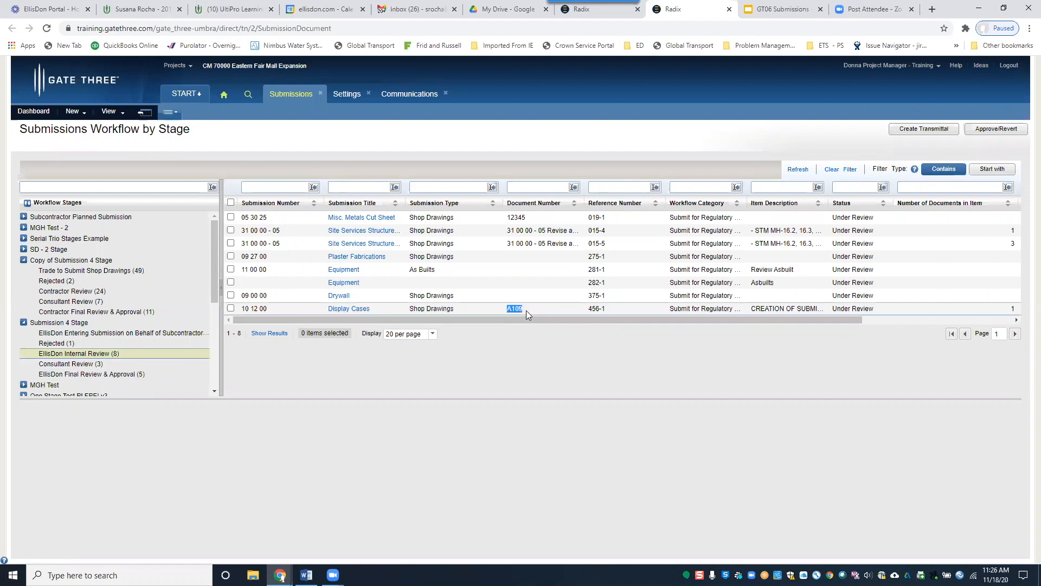
- Display the All Submissions view and filter the submission titles by "display"
{"action": "left_click", "coordinate": [109, 112]}
{"action": "left_click", "coordinate": [122, 169]}
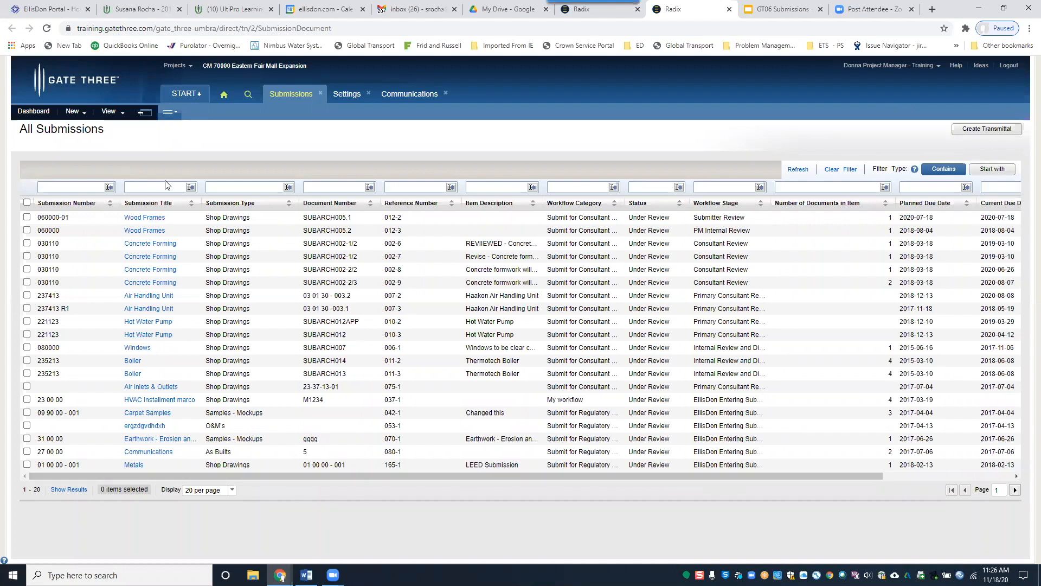
{"action": "type", "text": "display"}
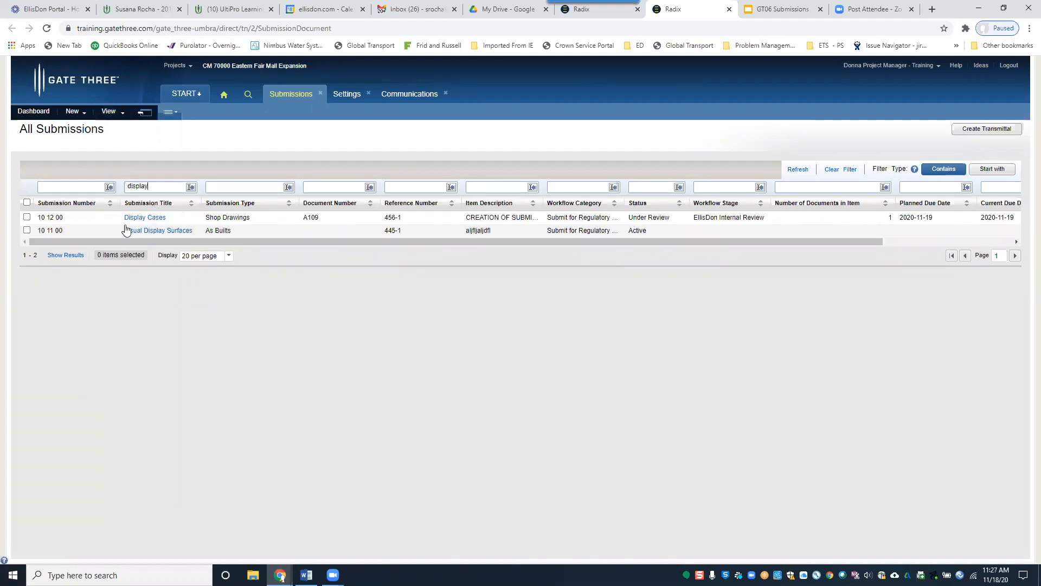
- Display the LEED Submissions view, filter the titles by "disp" and open the Display Cases submission
{"action": "left_click", "coordinate": [124, 129]}
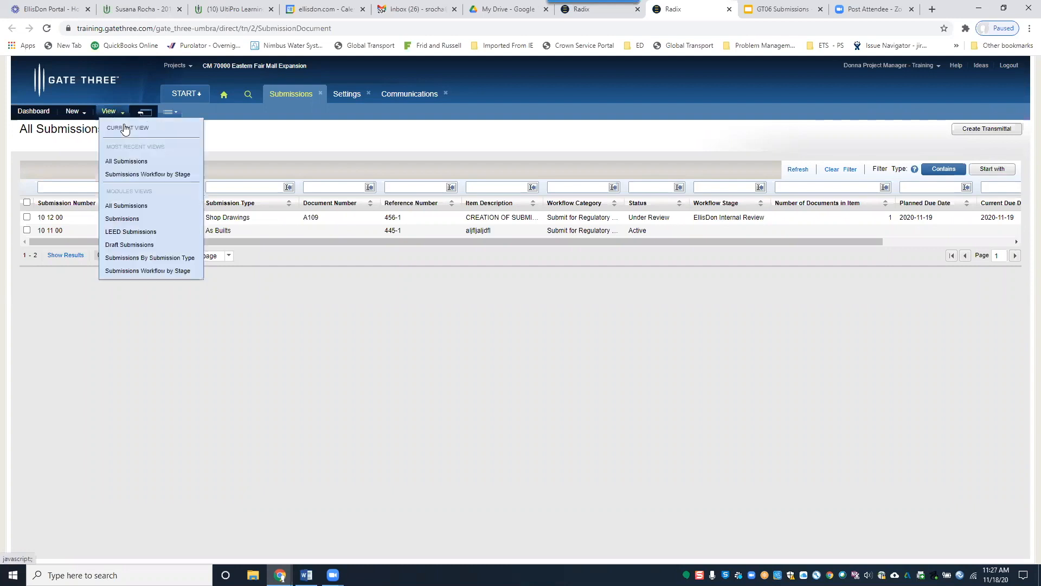
{"action": "left_click", "coordinate": [122, 232]}
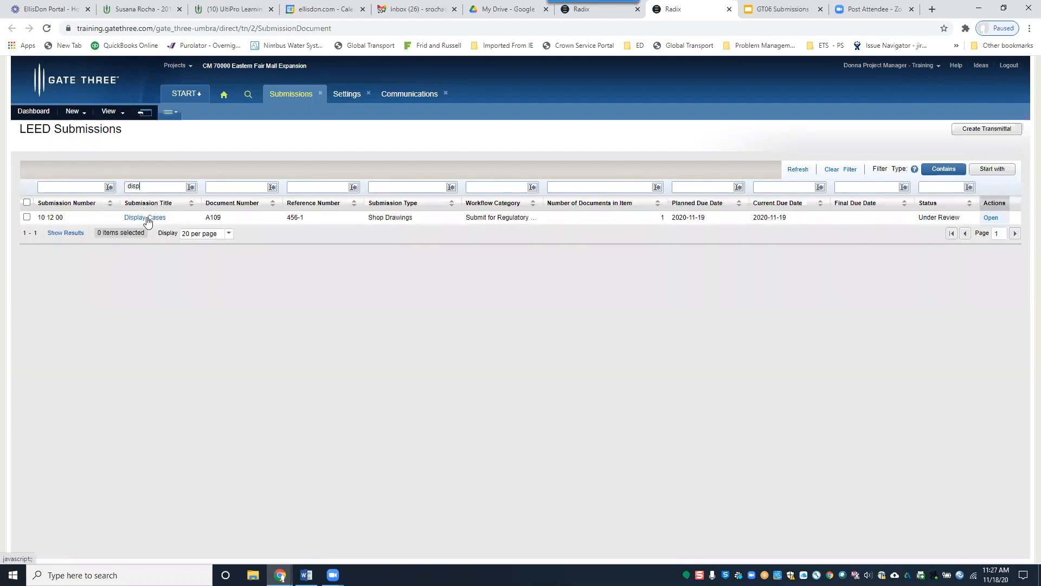
{"action": "left_click", "coordinate": [147, 218]}
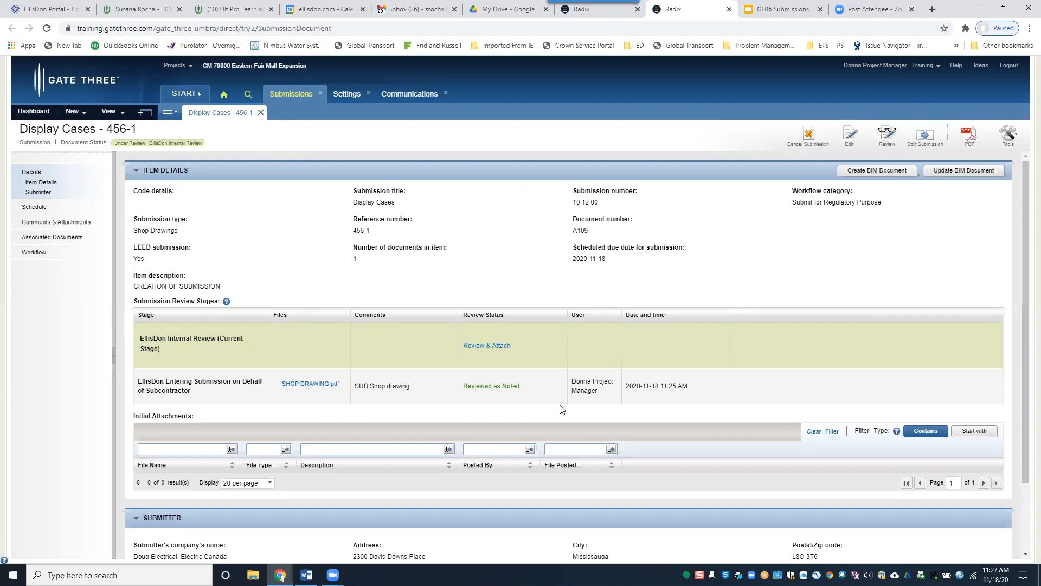
- Start the EllisDon Internal Review, enter a comment that the architect is to coordinate with Design Team, and attach ED APPROVED STAMP
{"action": "left_click", "coordinate": [499, 345]}
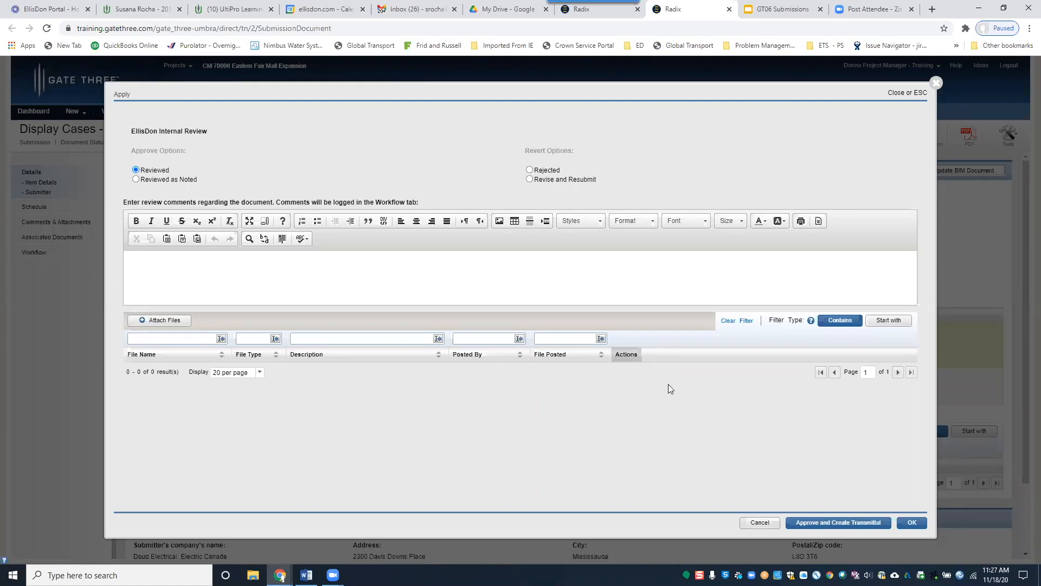
{"action": "left_click", "coordinate": [165, 263]}
{"action": "type", "text": "Tom Architect to coordinate with Design Team"}
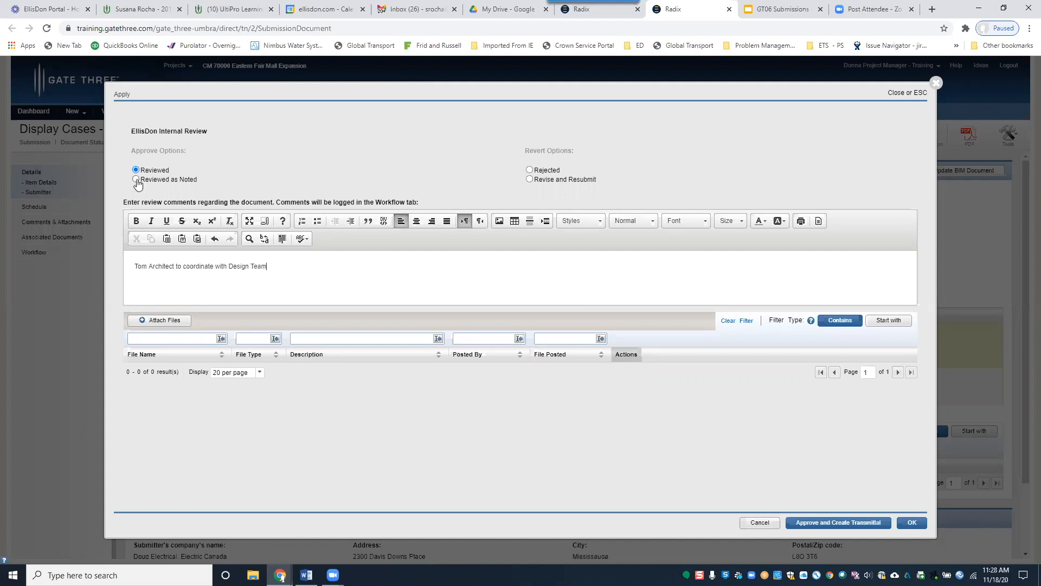
{"action": "left_click", "coordinate": [161, 321]}
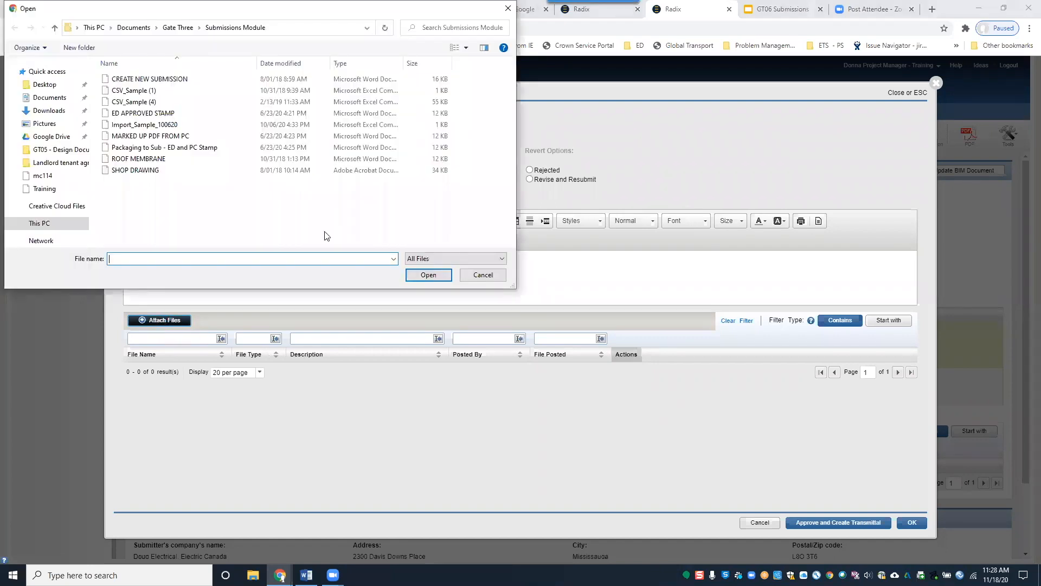
{"action": "left_click", "coordinate": [156, 115]}
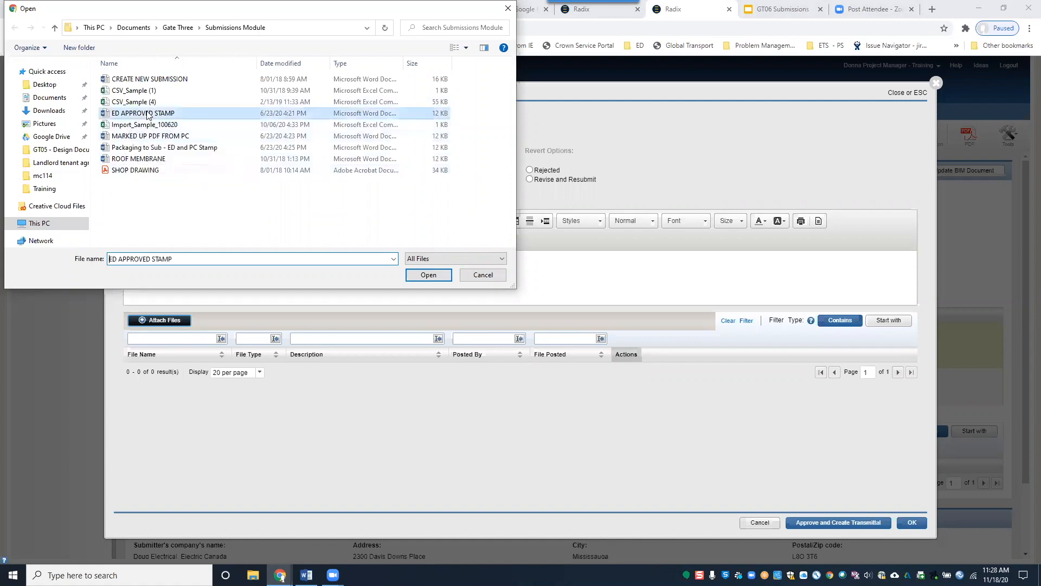
{"action": "left_click", "coordinate": [429, 274]}
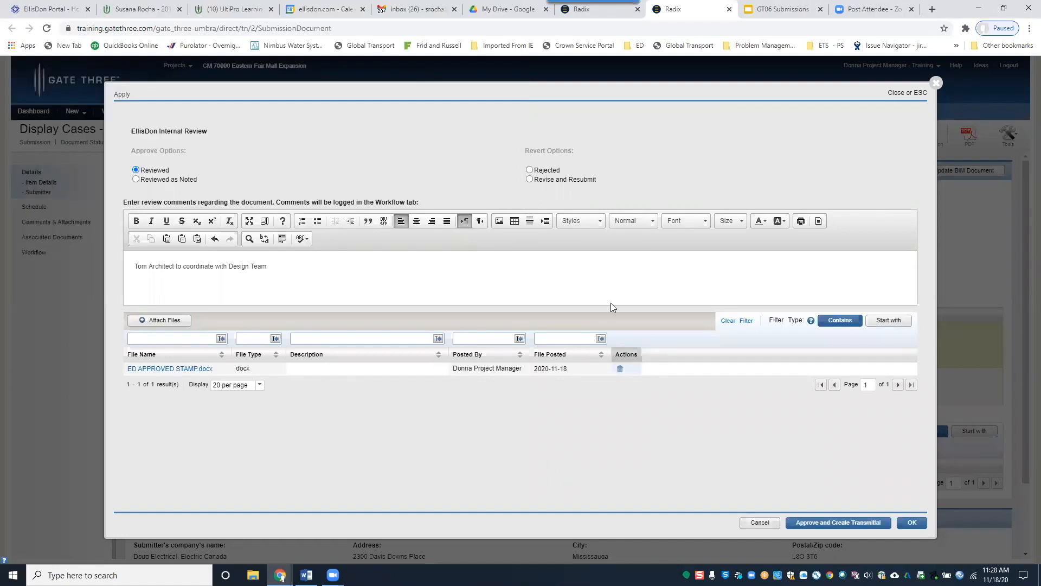
- Check the Workflows slide, and approve the internal review as Reviewed while creating a transmittal
{"action": "left_click", "coordinate": [789, 9]}
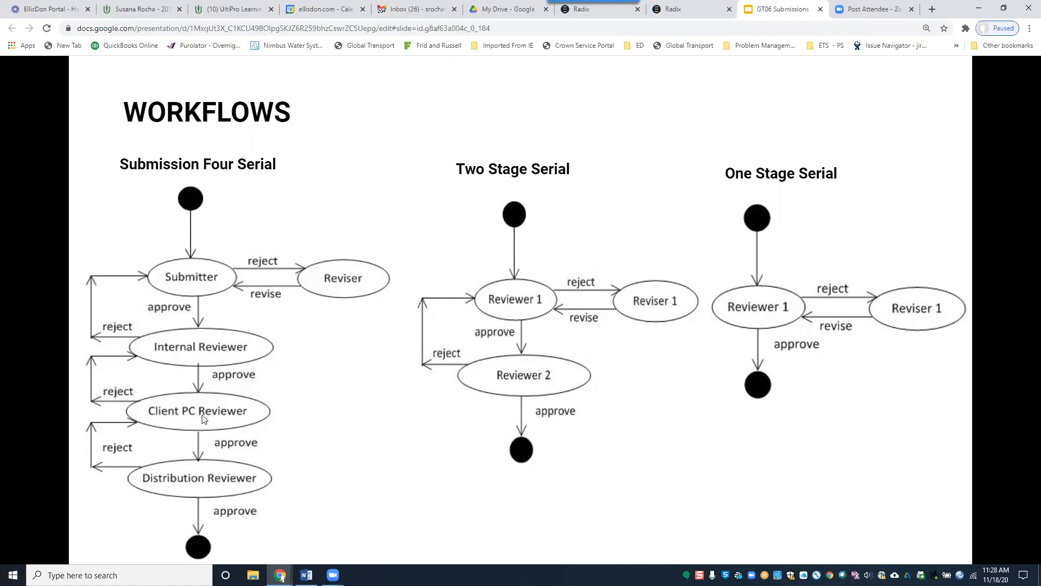
{"action": "left_click", "coordinate": [704, 7]}
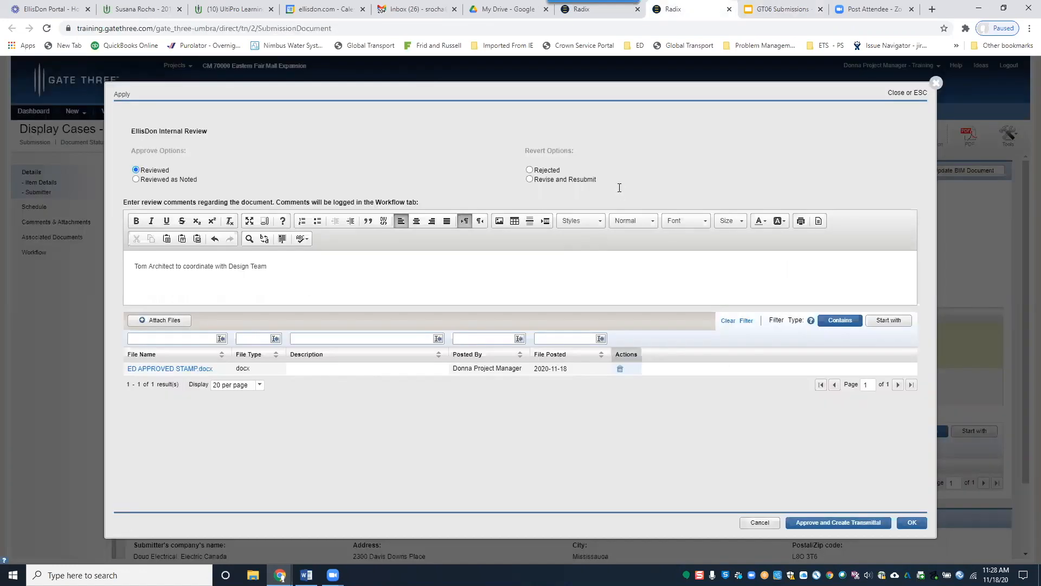
{"action": "left_click", "coordinate": [843, 524]}
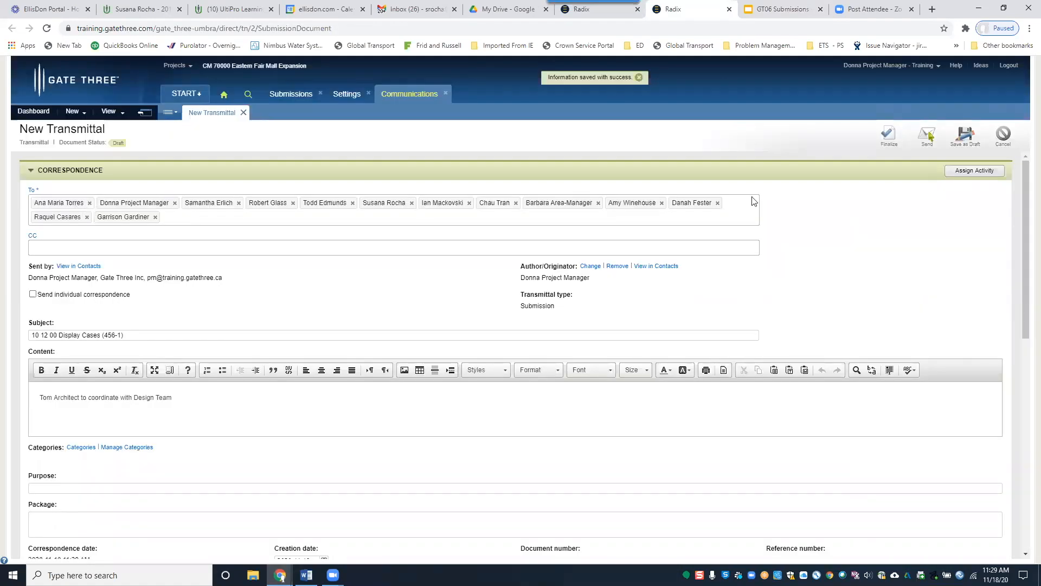
- Remove all the prefilled recipients from the new transmittal
{"action": "left_click", "coordinate": [717, 203]}
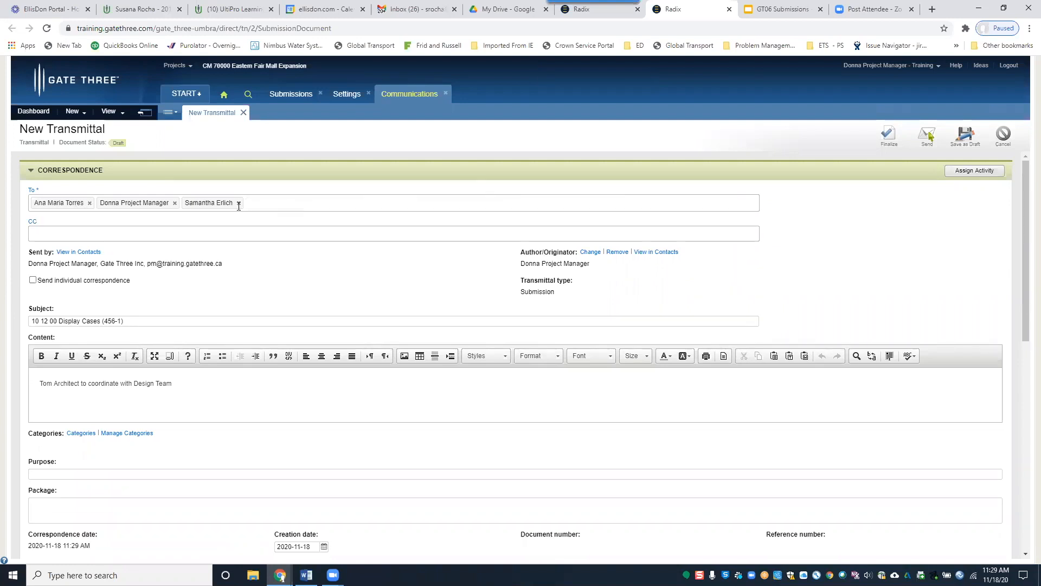
{"action": "left_click", "coordinate": [239, 204]}
{"action": "left_click", "coordinate": [175, 203]}
{"action": "left_click", "coordinate": [90, 204]}
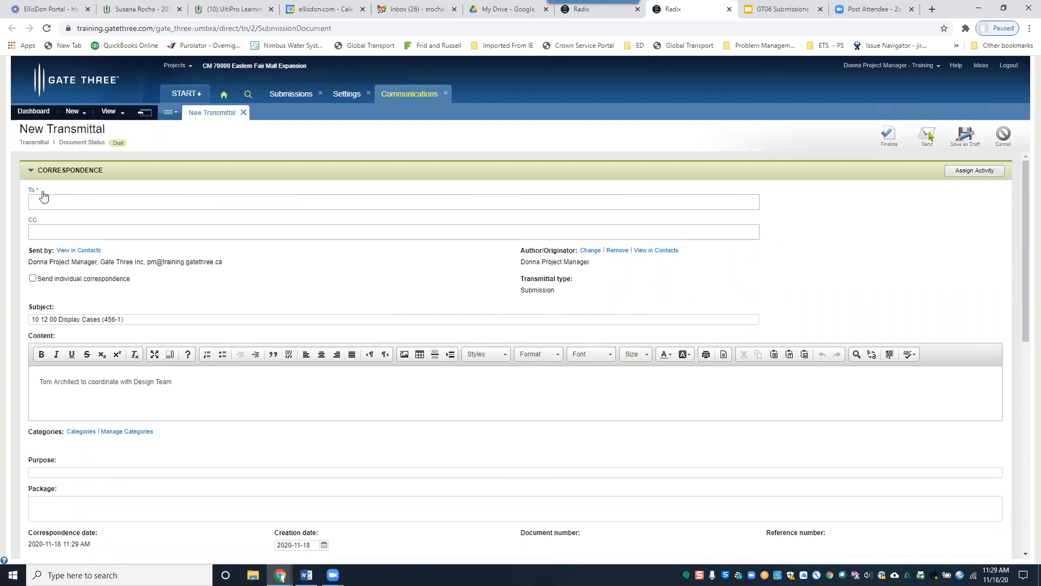
- Add the ARZ Architects owner contact as the transmittal's main recipient
{"action": "left_click", "coordinate": [31, 191]}
{"action": "left_click", "coordinate": [157, 136]}
{"action": "type", "text": "to"}
{"action": "left_click", "coordinate": [122, 165]}
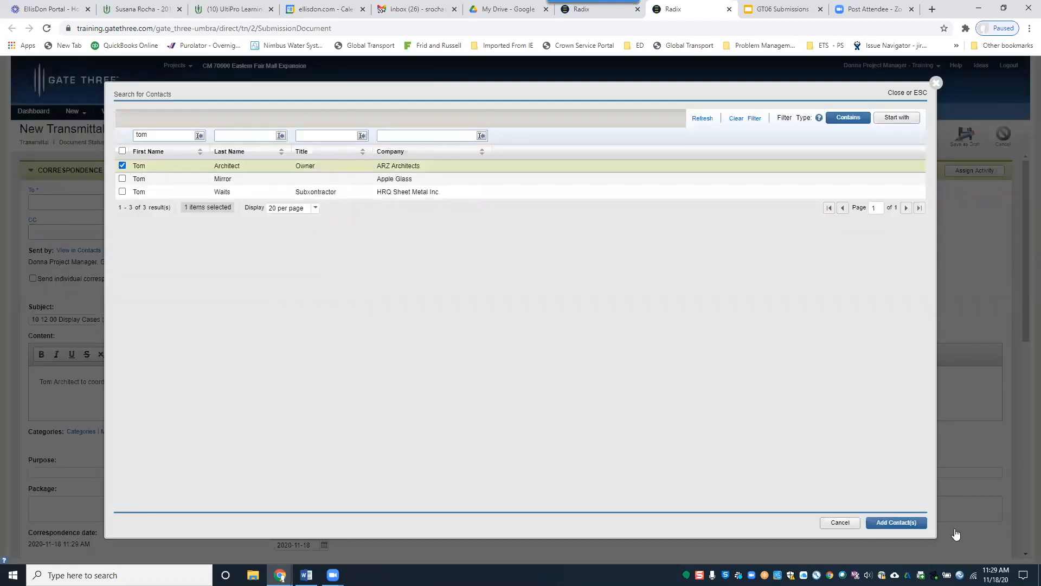
{"action": "left_click", "coordinate": [897, 523]}
- Find the Gate Three Inc contact by first name and add that person as the transmittal's CC recipient
{"action": "left_click", "coordinate": [30, 221]}
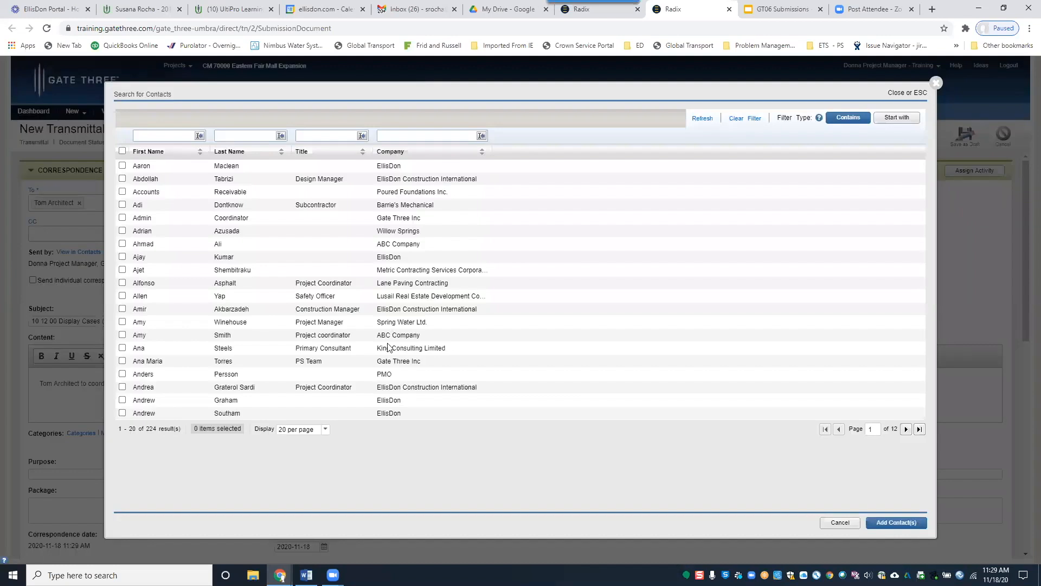
{"action": "left_click", "coordinate": [183, 136]}
{"action": "type", "text": "sus"}
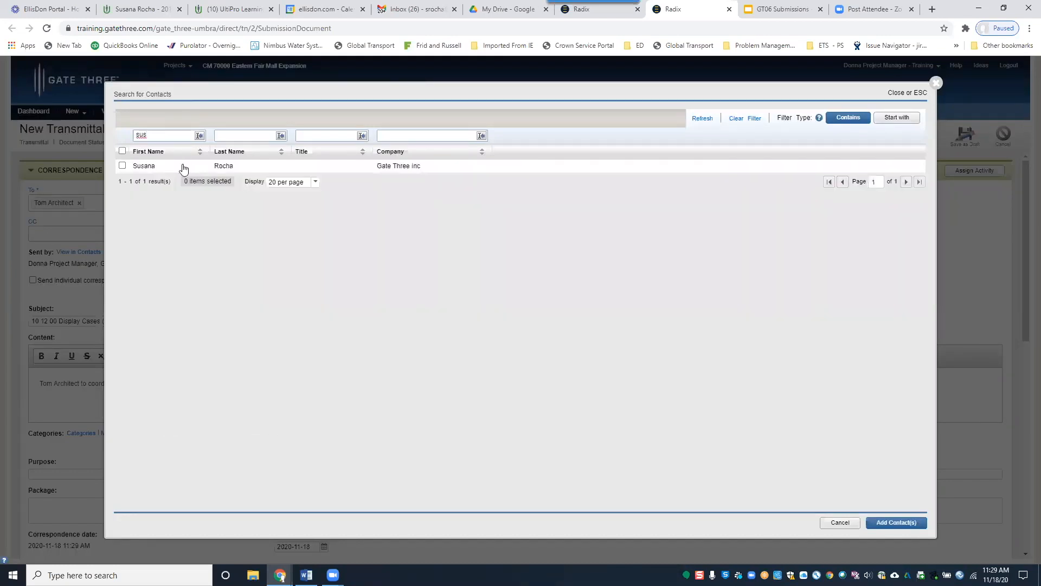
{"action": "left_click", "coordinate": [122, 165]}
{"action": "left_click", "coordinate": [894, 522]}
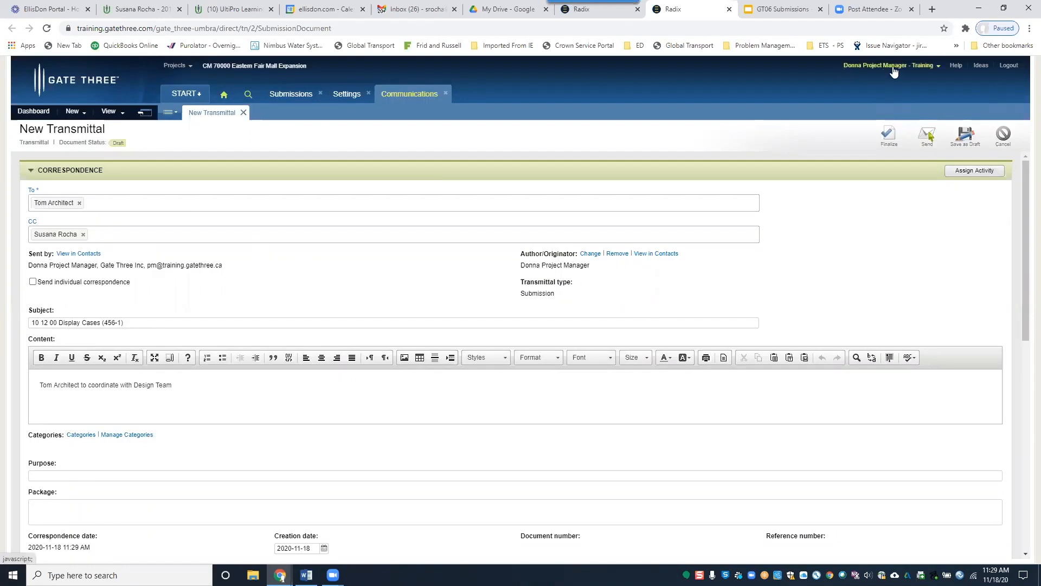
- Examine the transmittal's content, associated documents, attachment inclusion option, attached files and manual distribution
{"action": "scroll", "coordinate": [264, 169], "scroll_direction": "down", "scroll_amount": 2}
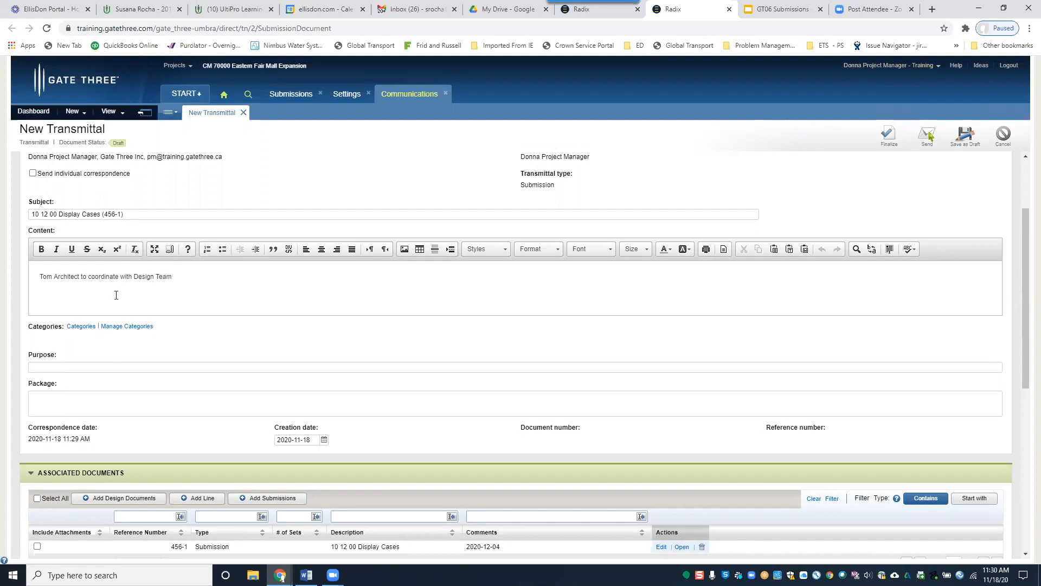
{"action": "scroll", "coordinate": [116, 295], "scroll_direction": "down", "scroll_amount": 2}
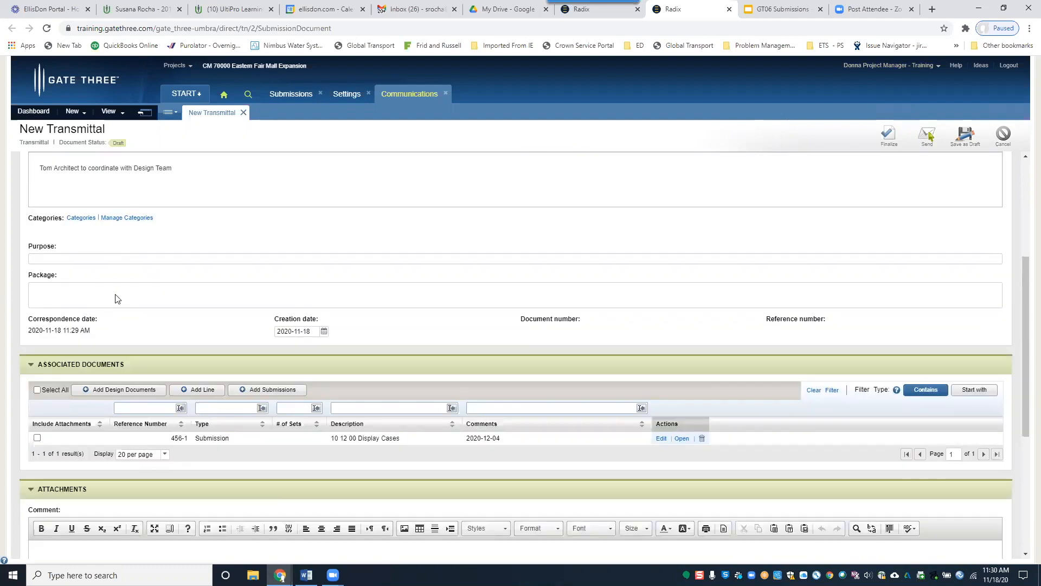
{"action": "scroll", "coordinate": [281, 333], "scroll_direction": "down", "scroll_amount": 1}
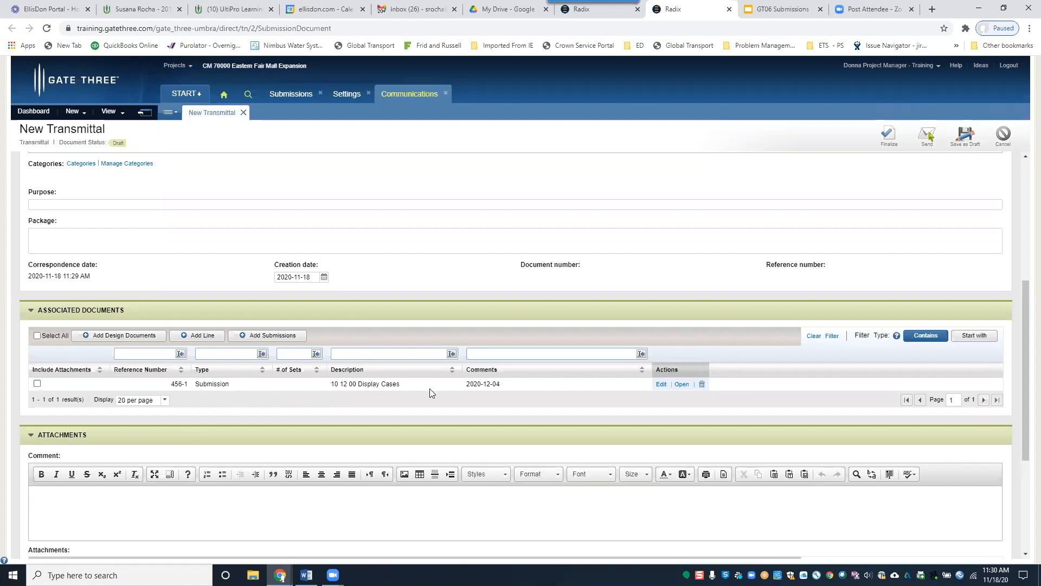
{"action": "left_click", "coordinate": [38, 384]}
{"action": "left_click", "coordinate": [37, 384]}
{"action": "scroll", "coordinate": [386, 375], "scroll_direction": "down", "scroll_amount": 2}
{"action": "scroll", "coordinate": [386, 376], "scroll_direction": "down", "scroll_amount": 2}
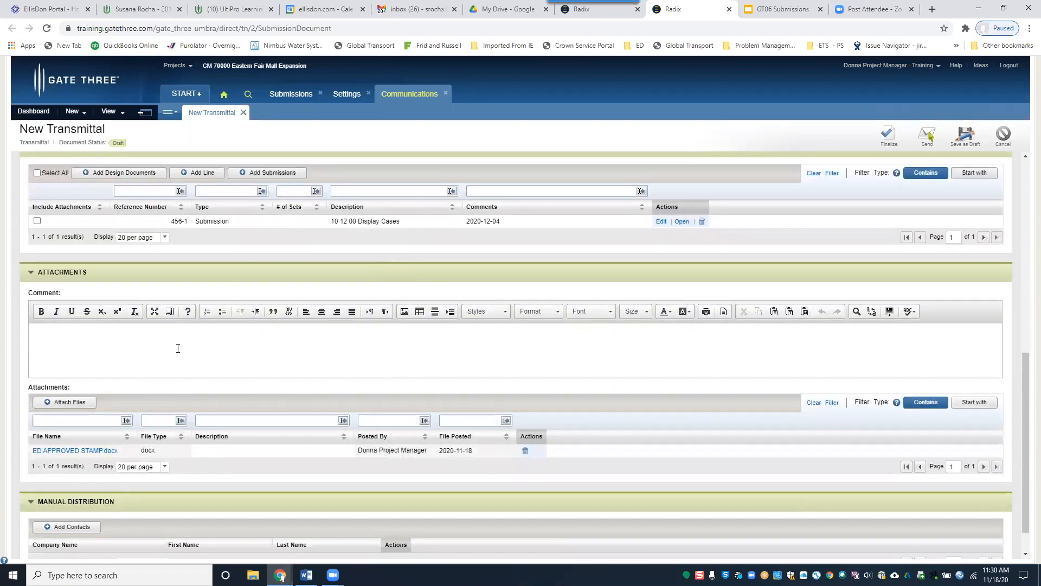
{"action": "scroll", "coordinate": [178, 347], "scroll_direction": "down", "scroll_amount": 1}
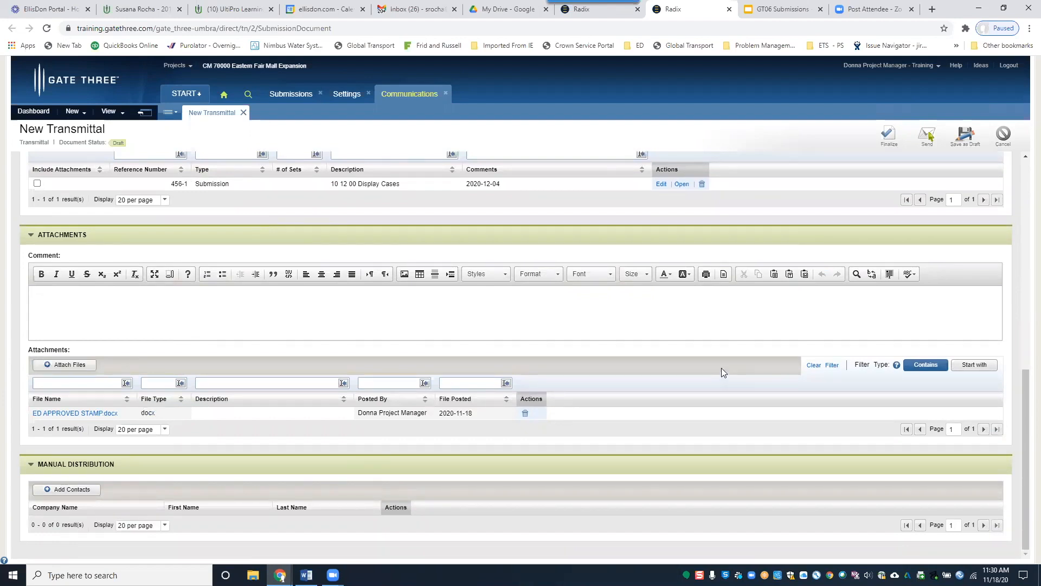
- Send the Display Cases transmittal and check the review sequence on the Workflows slide
{"action": "scroll", "coordinate": [722, 369], "scroll_direction": "up", "scroll_amount": 10}
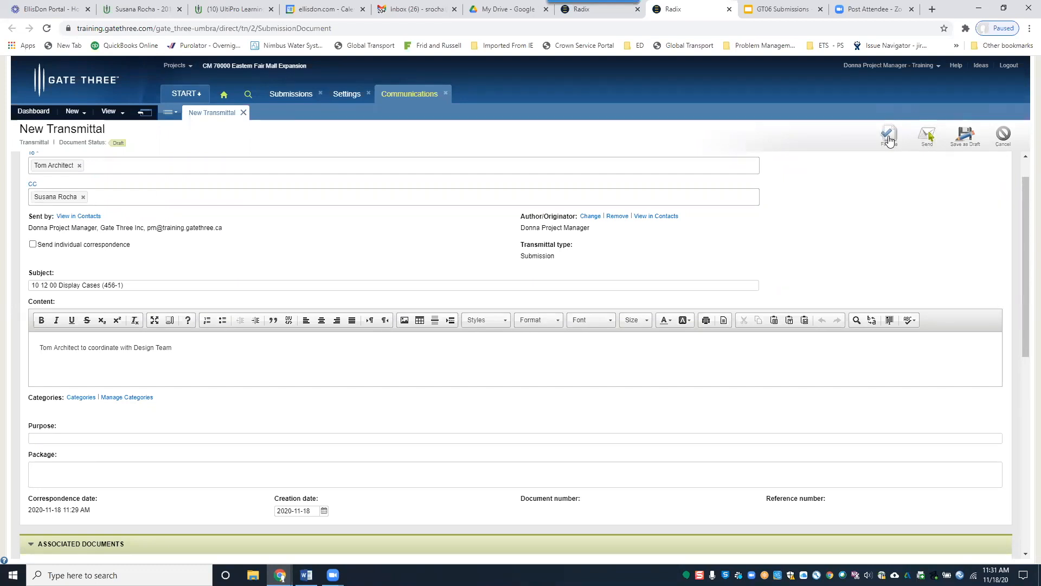
{"action": "left_click", "coordinate": [926, 138]}
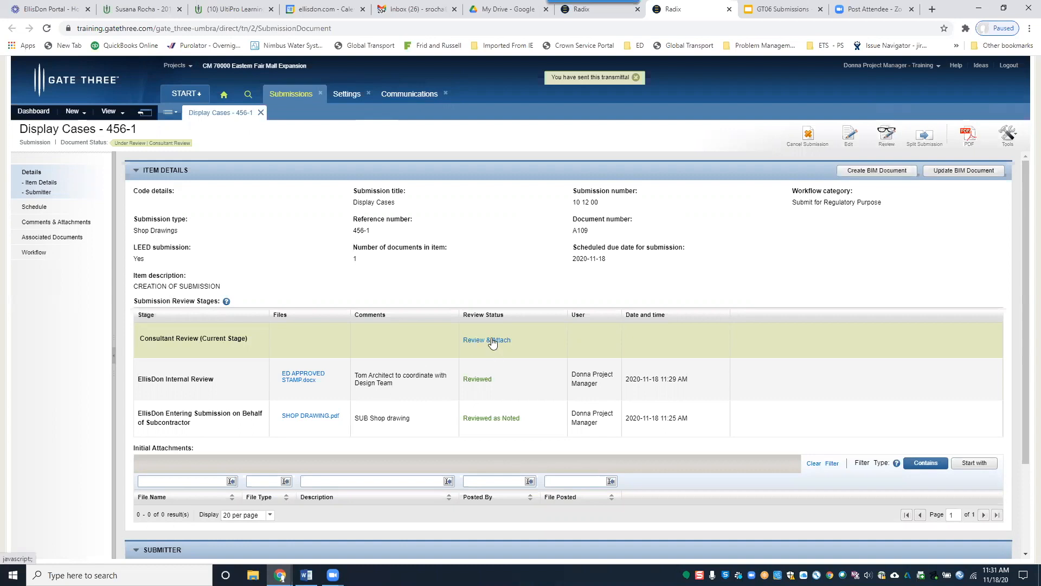
{"action": "left_click", "coordinate": [781, 9]}
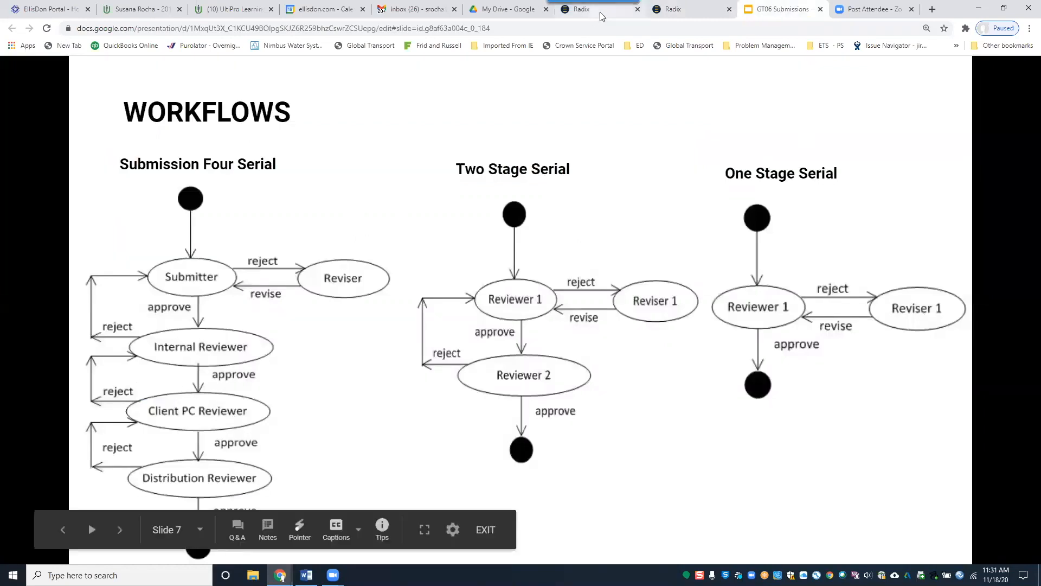
- Switch back to Gate Three and open the project inbox in Communications
{"action": "left_click", "coordinate": [668, 9]}
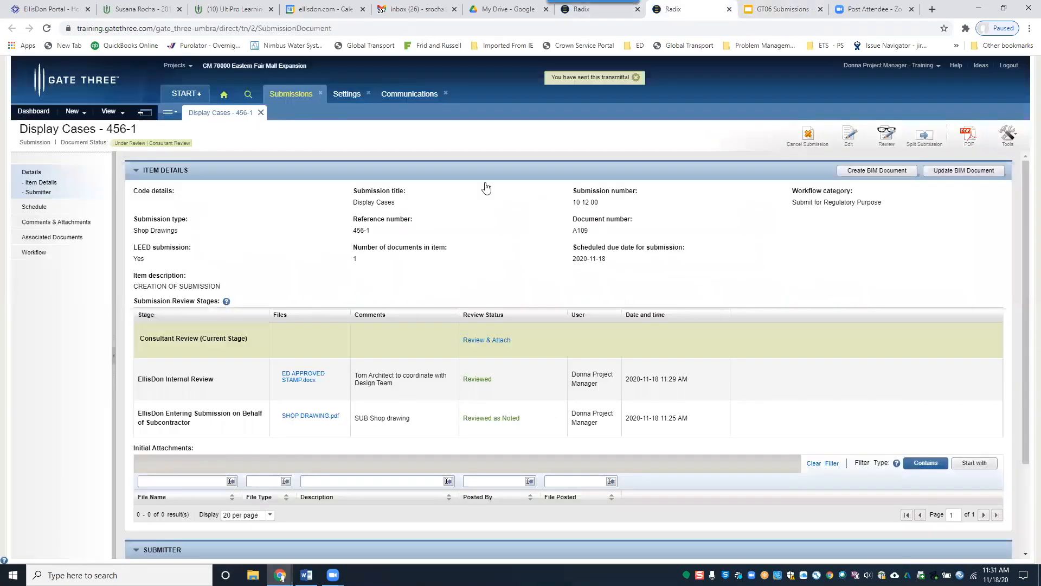
{"action": "left_click", "coordinate": [404, 94]}
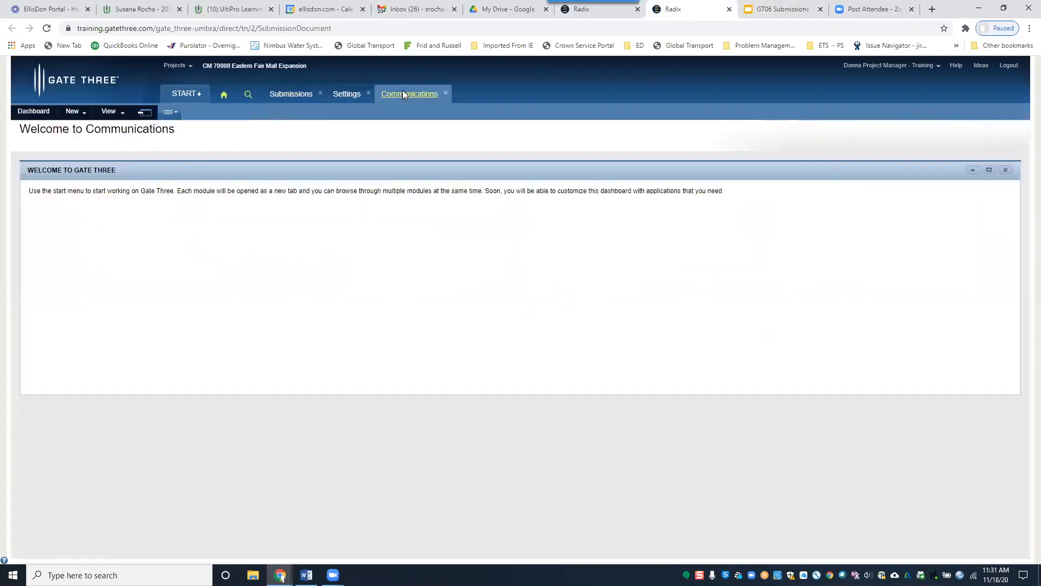
{"action": "left_click", "coordinate": [109, 111]}
{"action": "left_click", "coordinate": [116, 219]}
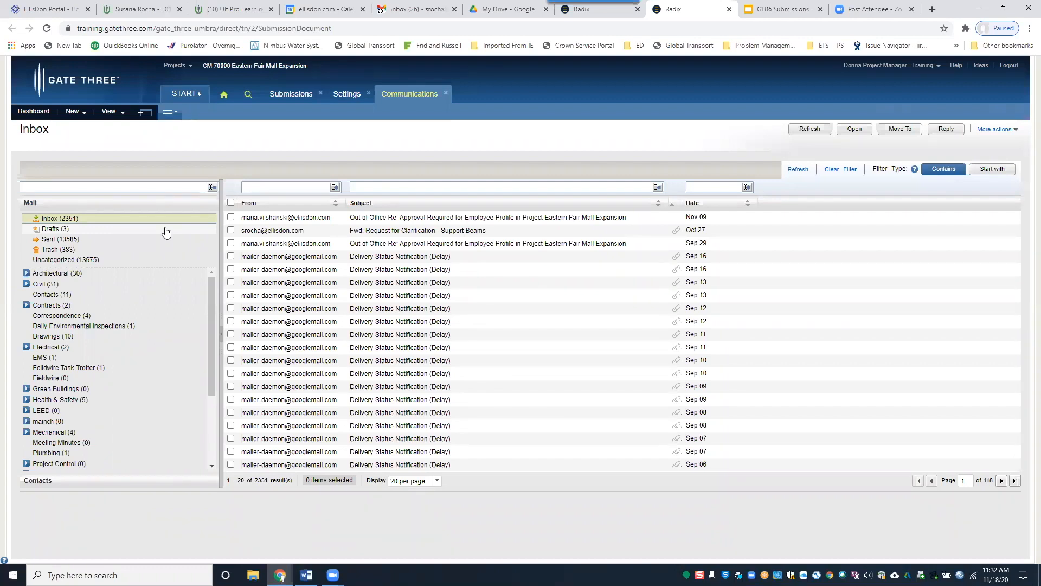
- Open the Message Archive and check the recipients of the sent Display Cases transmittals
{"action": "left_click", "coordinate": [120, 118]}
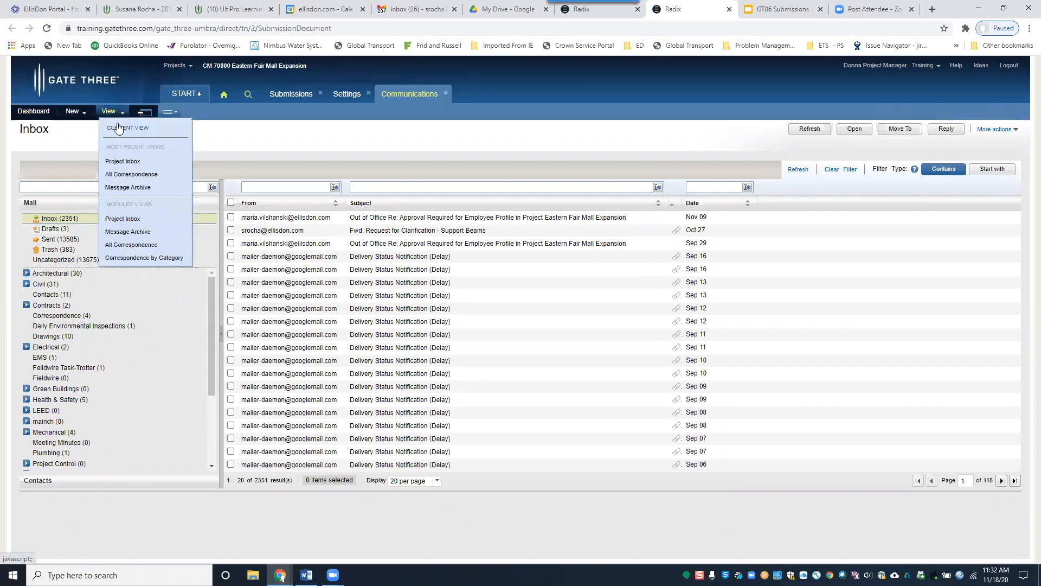
{"action": "left_click", "coordinate": [137, 188]}
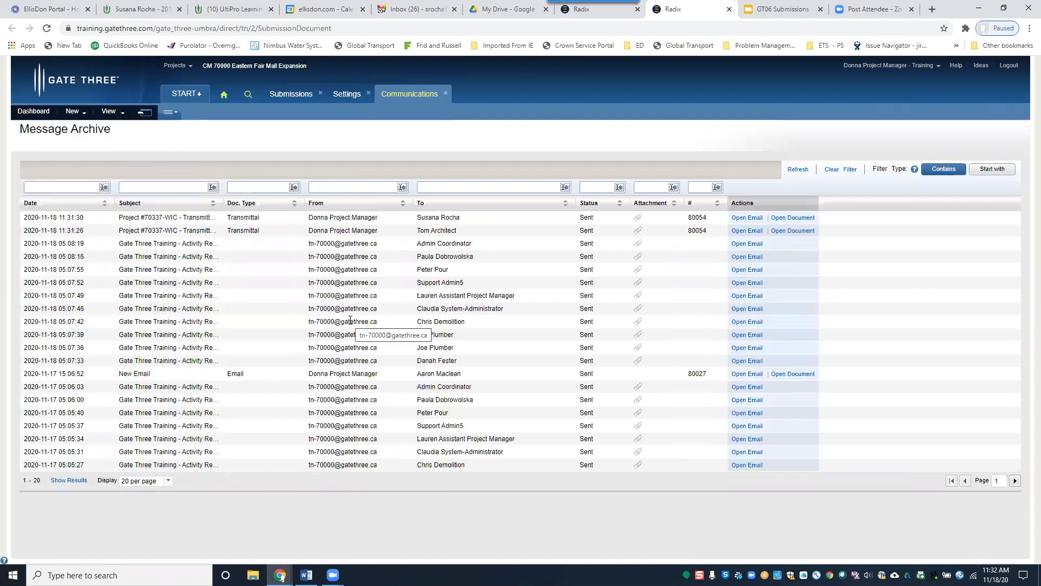
{"action": "left_click_drag", "start_coordinate": [115, 203], "coordinate": [228, 210]}
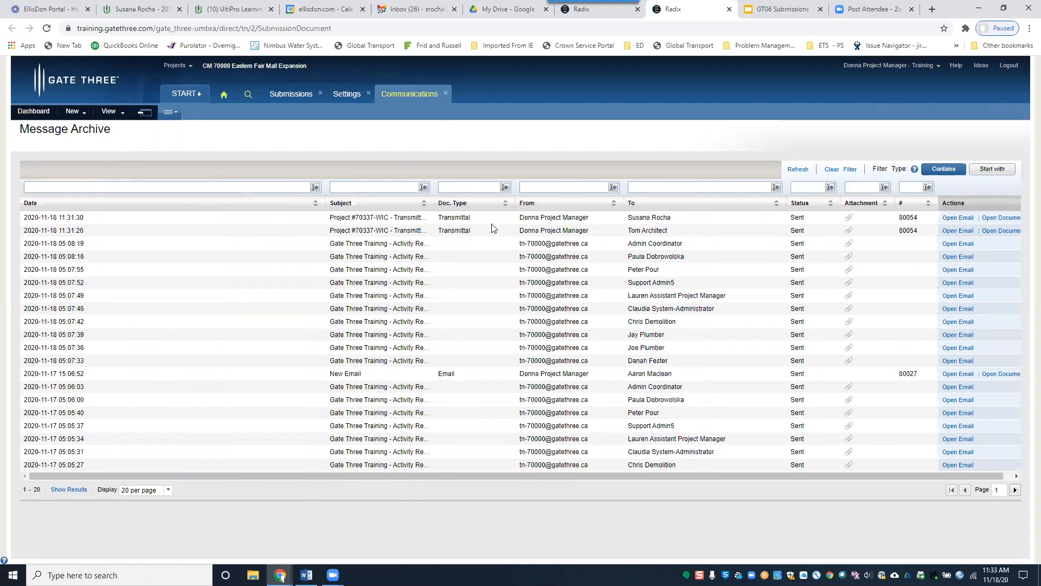
{"action": "left_click_drag", "start_coordinate": [632, 232], "coordinate": [690, 230]}
{"action": "triple_click", "coordinate": [652, 219]}
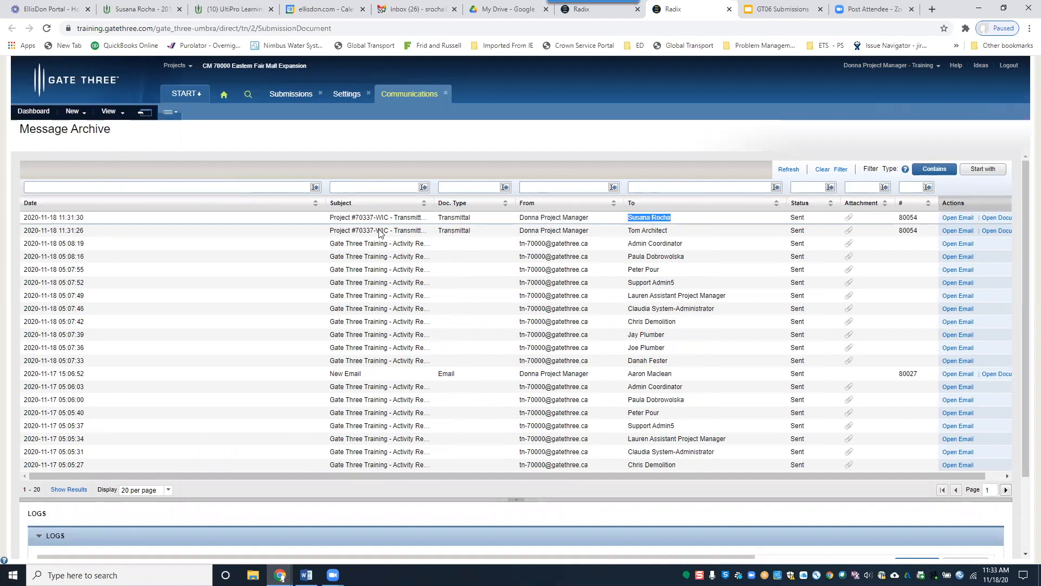
- Fill in the Display Cases consultant review as Reviewed as Noted, with the comment "GC to verify" and MARKED UP PDF FROM PC.docx attached
{"action": "left_click", "coordinate": [287, 95]}
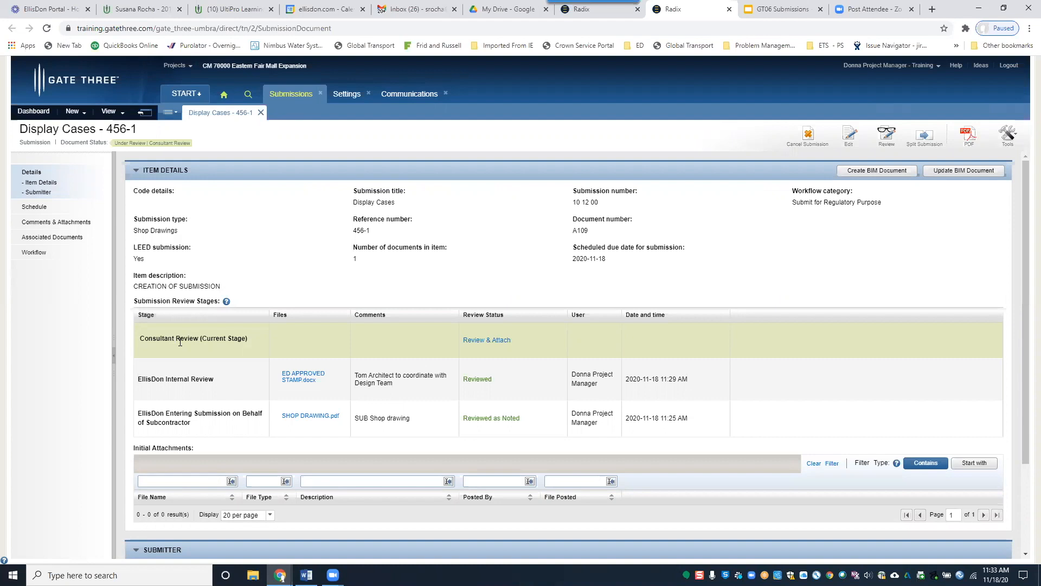
{"action": "left_click", "coordinate": [486, 341]}
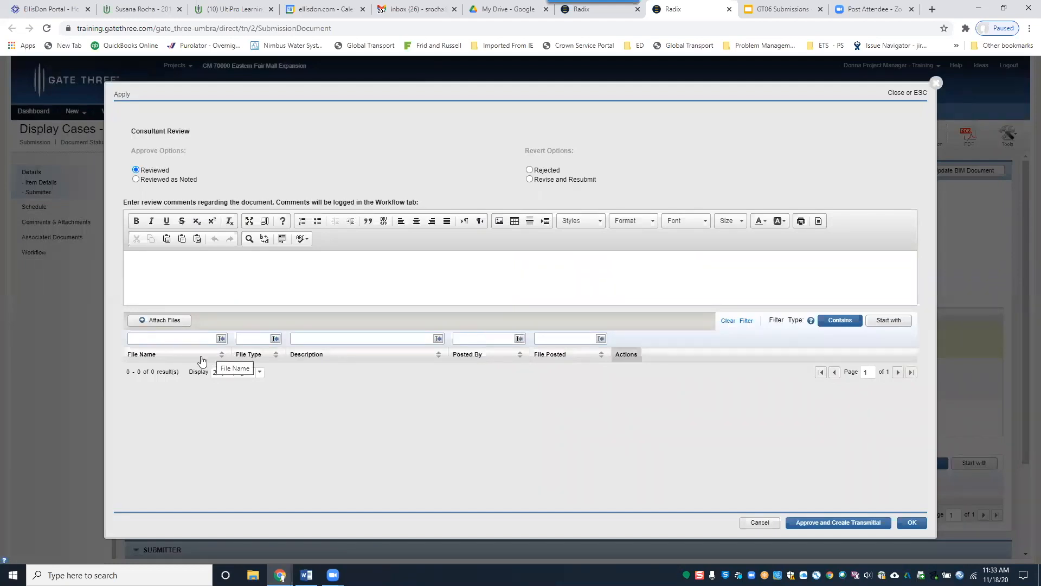
{"action": "left_click", "coordinate": [164, 275]}
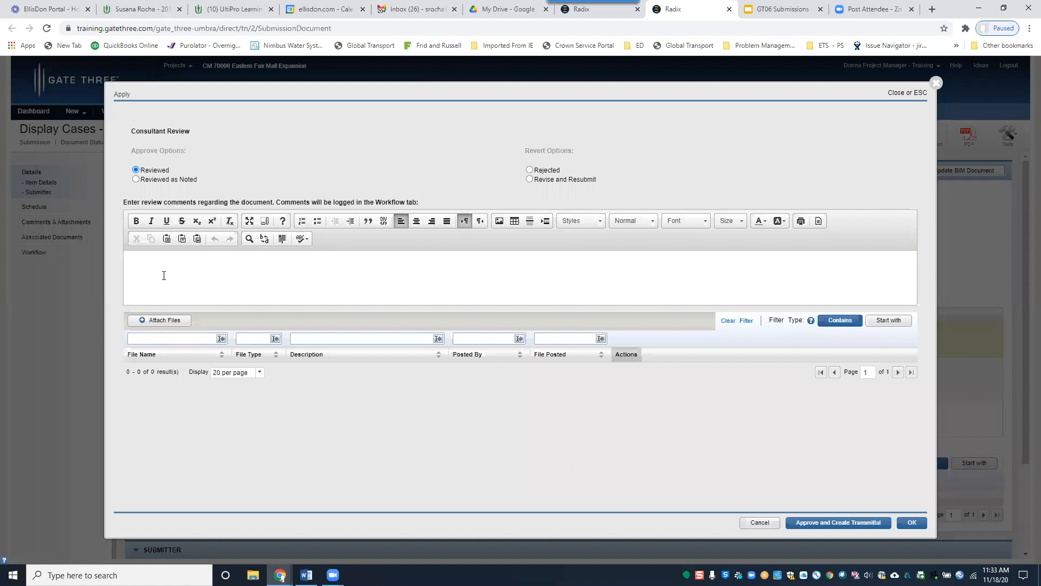
{"action": "type", "text": "GC to verify"}
{"action": "left_click", "coordinate": [137, 181]}
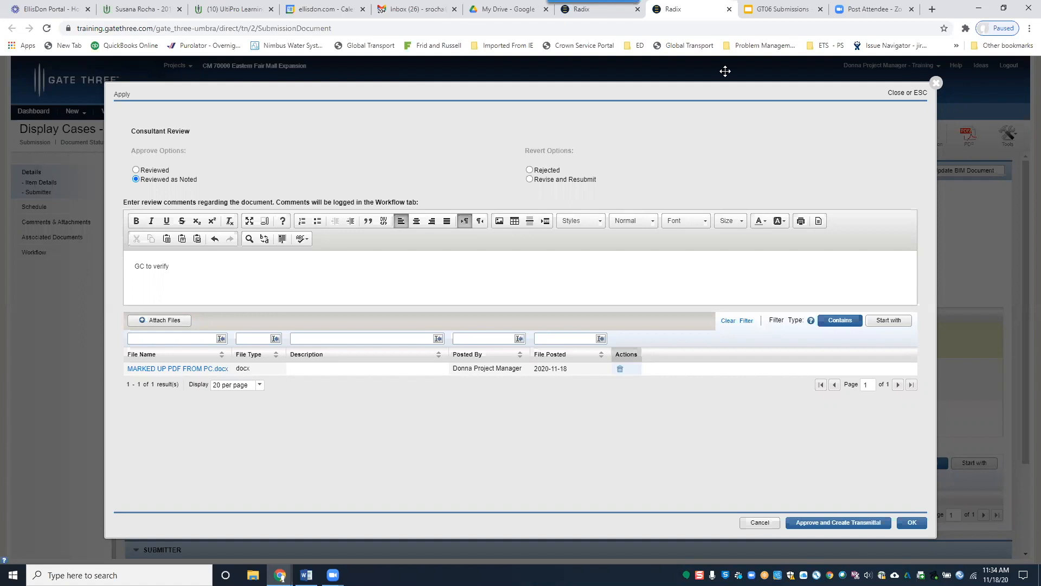
- Check the four-stage sequence on the Workflows slide and submit the consultant review without creating a transmittal
{"action": "left_click", "coordinate": [789, 14]}
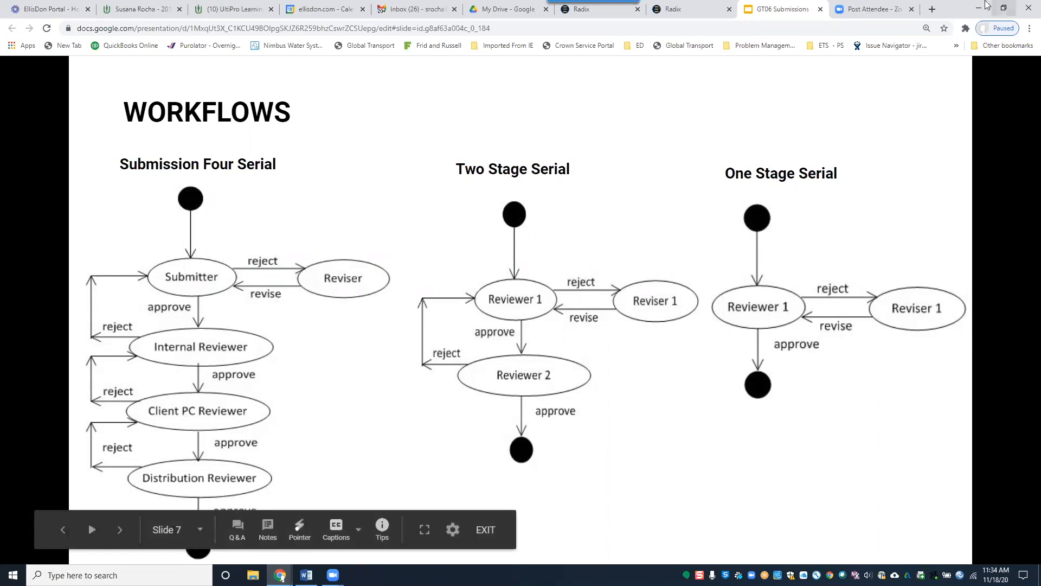
{"action": "left_click", "coordinate": [692, 11]}
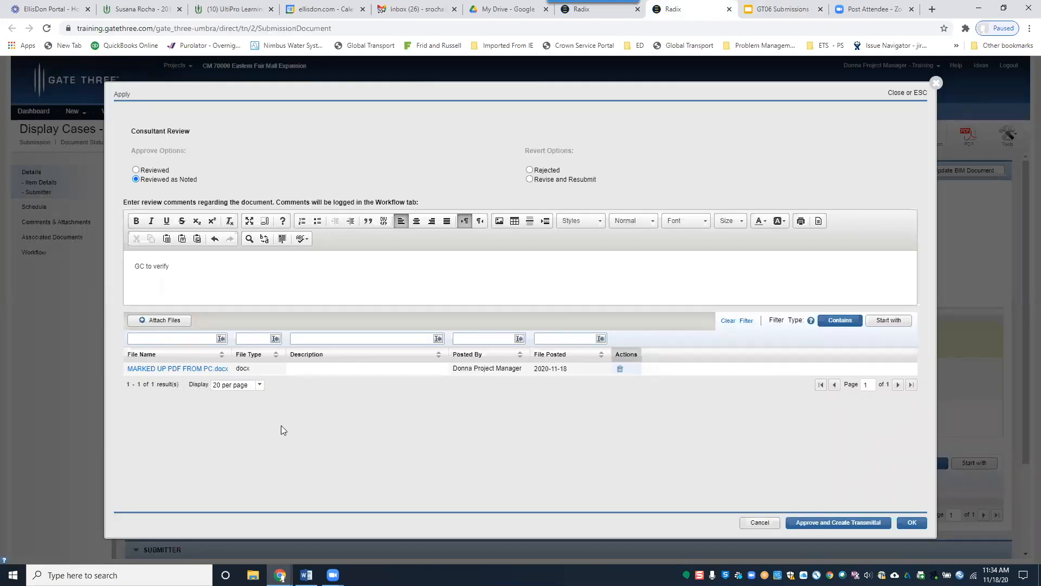
{"action": "left_click", "coordinate": [916, 525]}
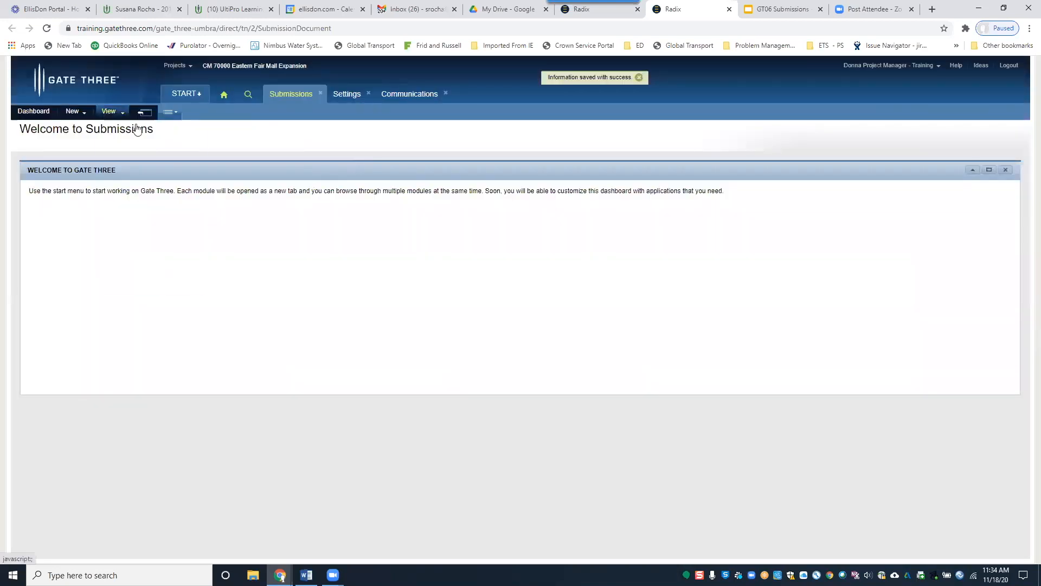
- Find Display Cases under Shop Drawings in the Submissions By Submission Type view, filtering titles by "display", and open it
{"action": "left_click", "coordinate": [108, 111]}
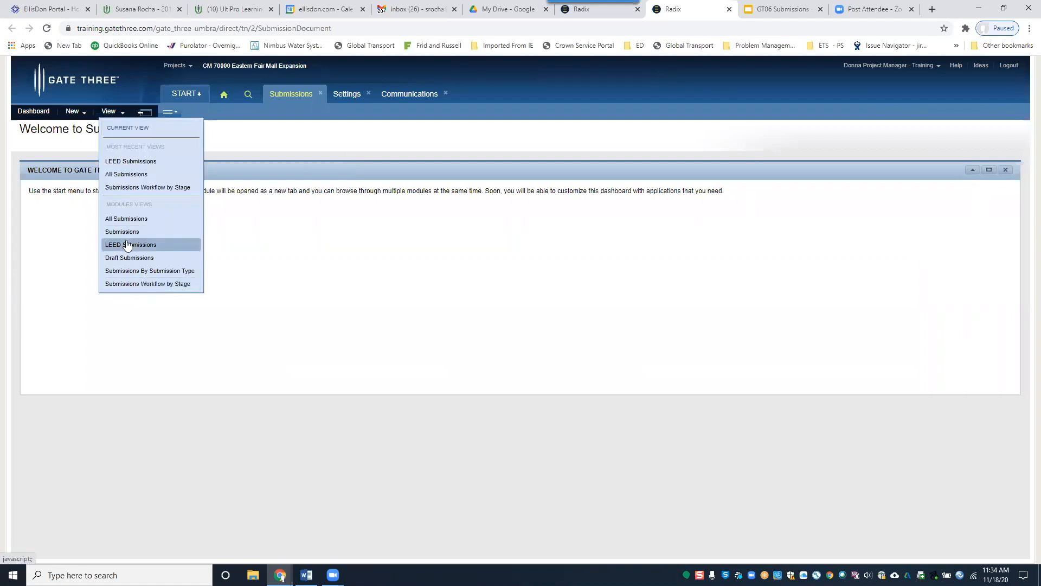
{"action": "left_click", "coordinate": [160, 272]}
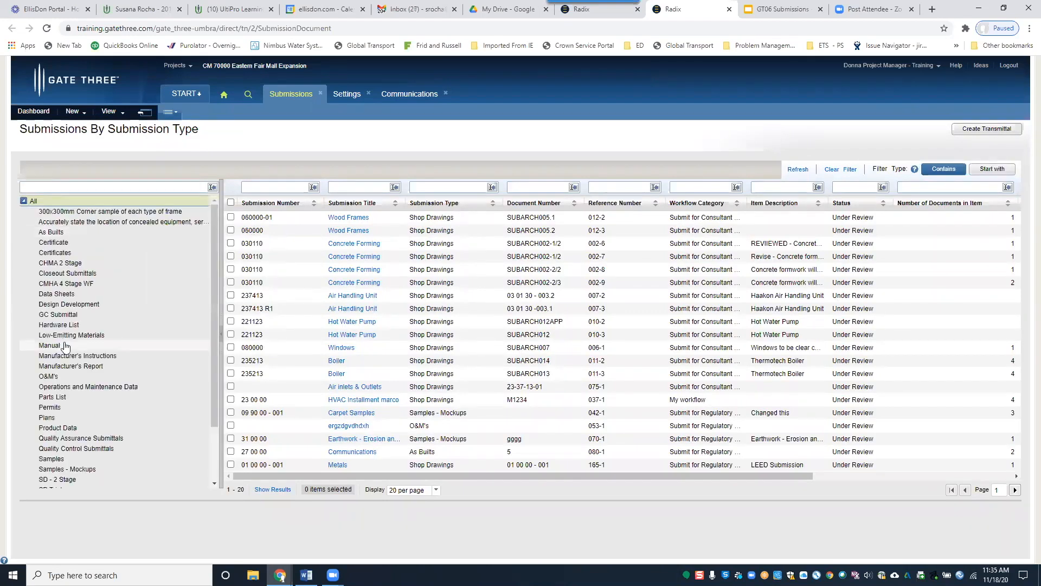
{"action": "scroll", "coordinate": [64, 347], "scroll_direction": "down", "scroll_amount": 2}
{"action": "left_click", "coordinate": [61, 435]}
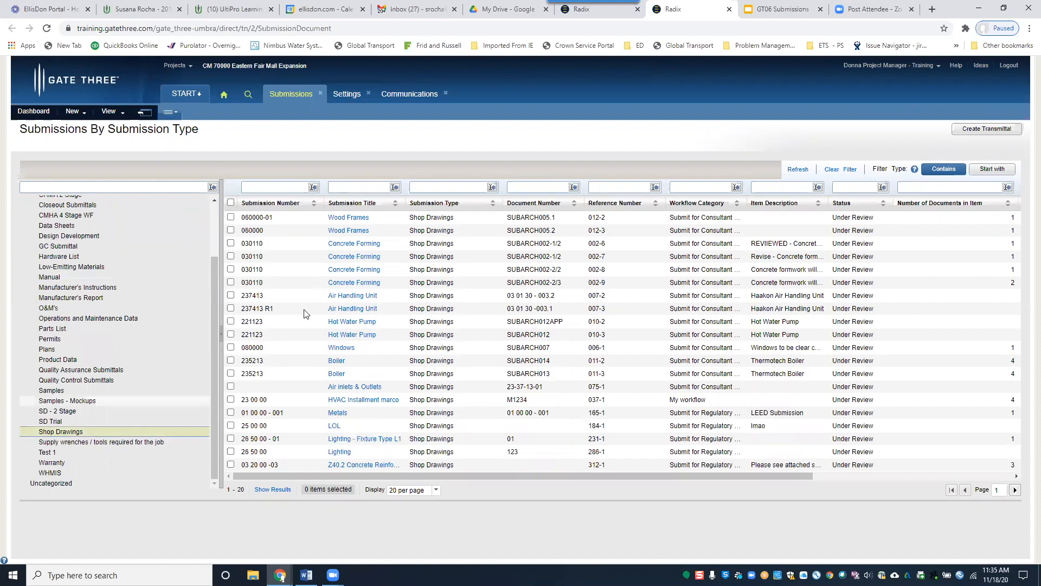
{"action": "left_click", "coordinate": [346, 187]}
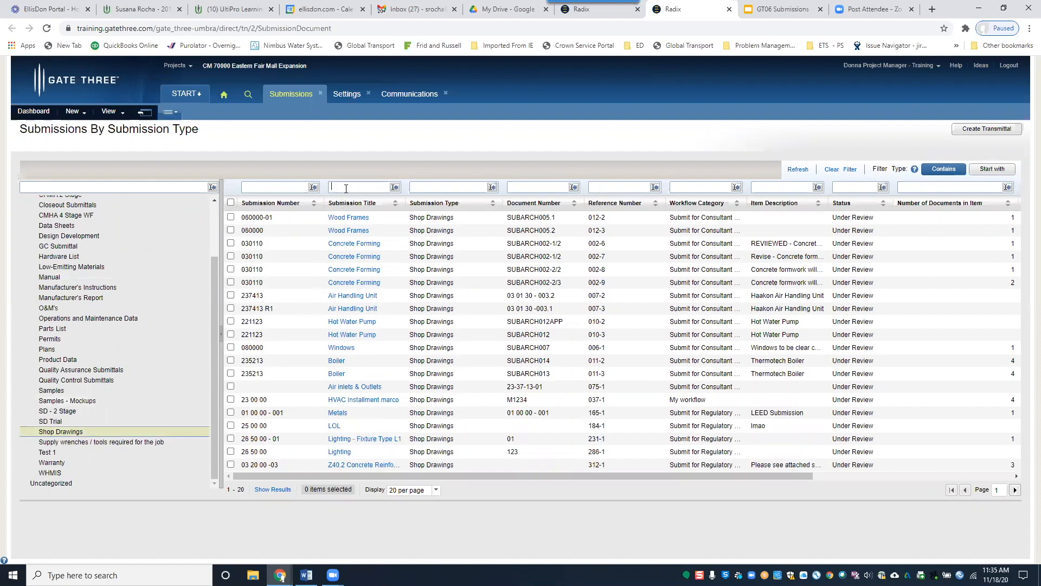
{"action": "type", "text": "display"}
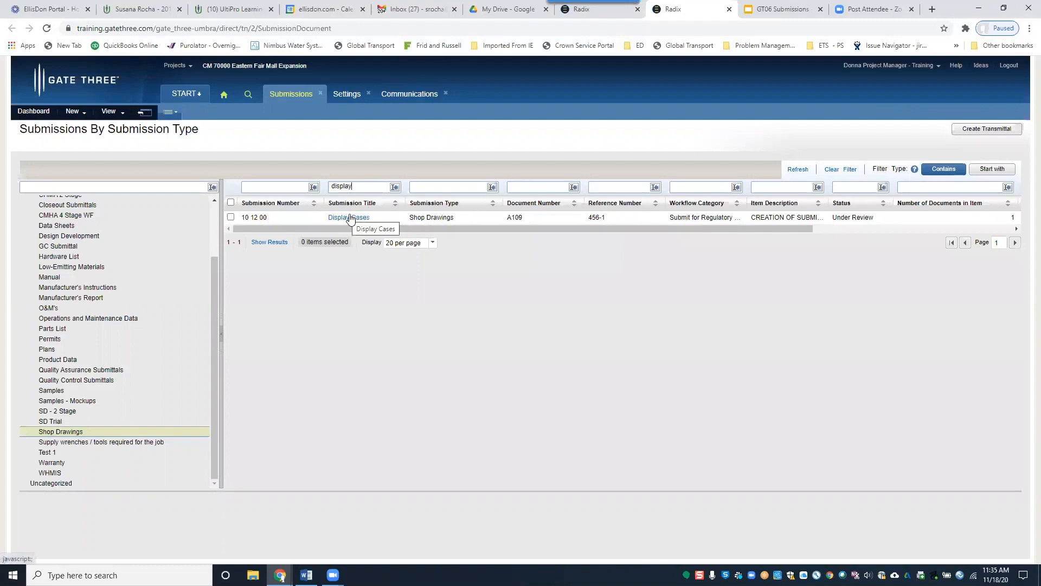
{"action": "left_click", "coordinate": [118, 114]}
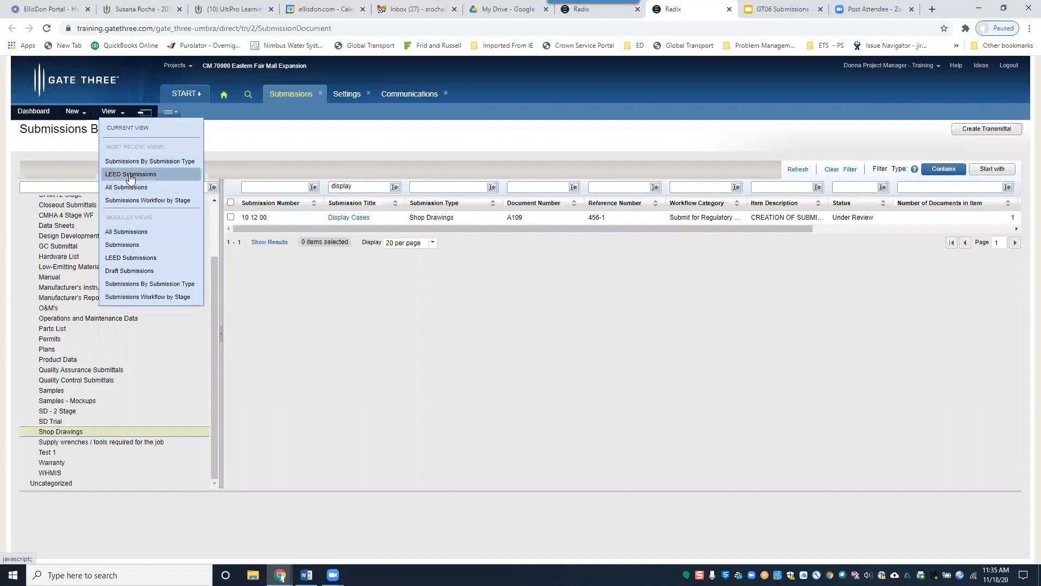
{"action": "left_click", "coordinate": [346, 218]}
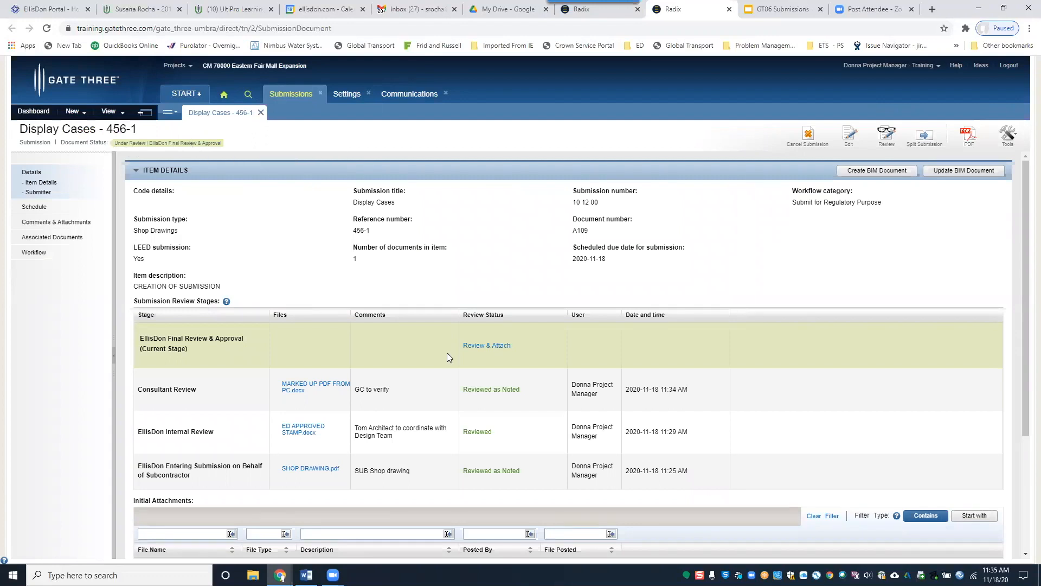
- Start the EllisDon Final Review & Approval and enter the comment "Please proceed as noted."
{"action": "left_click", "coordinate": [480, 346]}
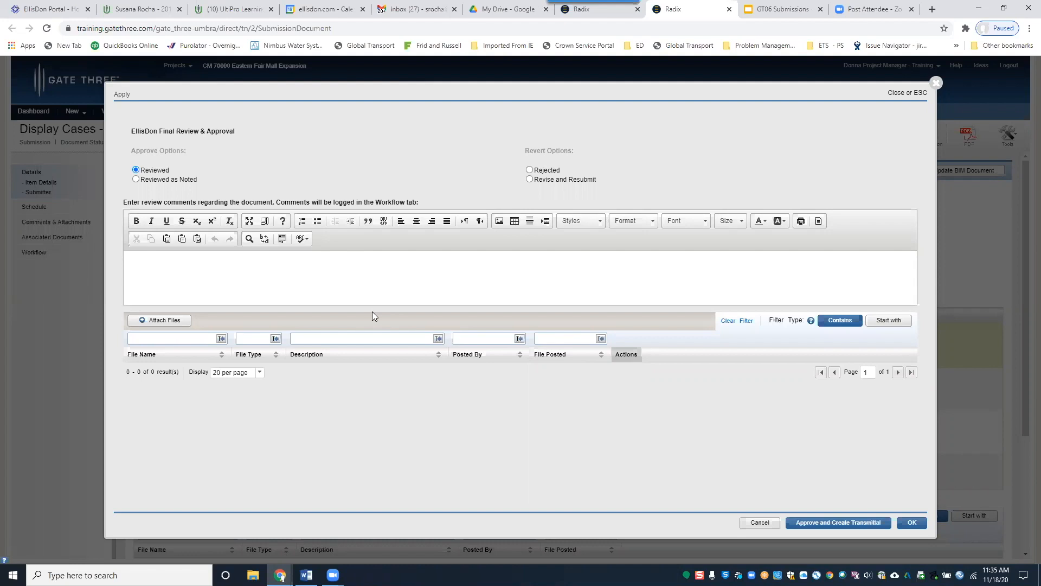
{"action": "left_click", "coordinate": [220, 286]}
{"action": "type", "text": "Please proceed as noted."}
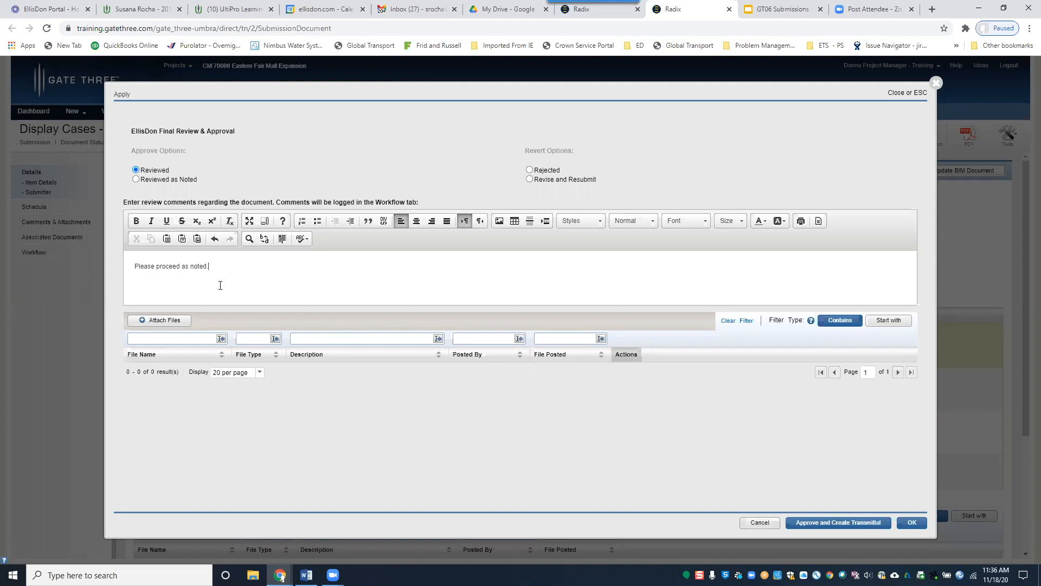
- Attach the file Packaging to Sub - ED and PC Stamp, and approve the final review as Reviewed with a new transmittal
{"action": "left_click", "coordinate": [183, 321]}
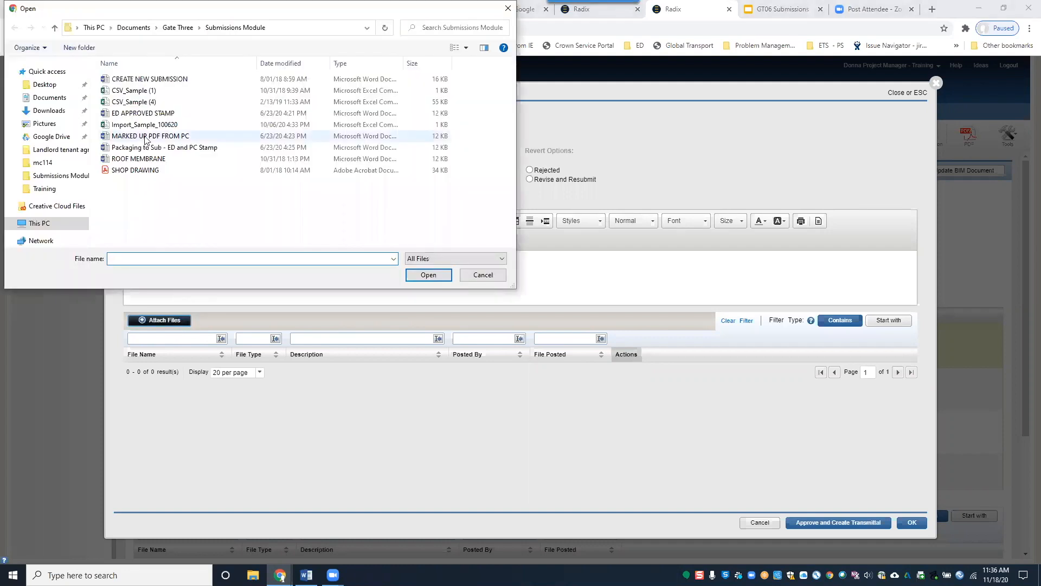
{"action": "left_click", "coordinate": [145, 137]}
{"action": "left_click", "coordinate": [144, 114], "text": "ctrl"}
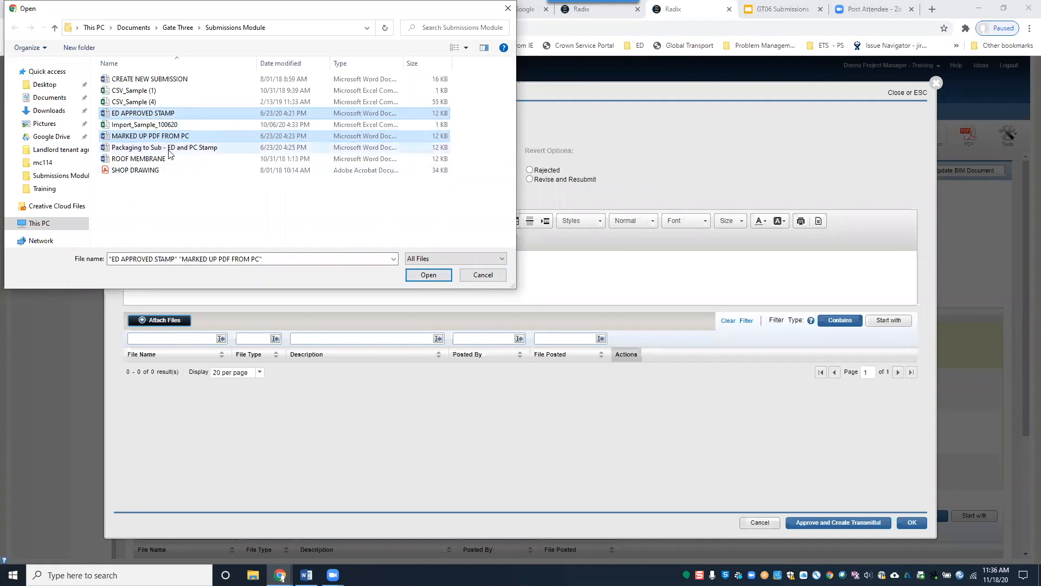
{"action": "left_click", "coordinate": [168, 151]}
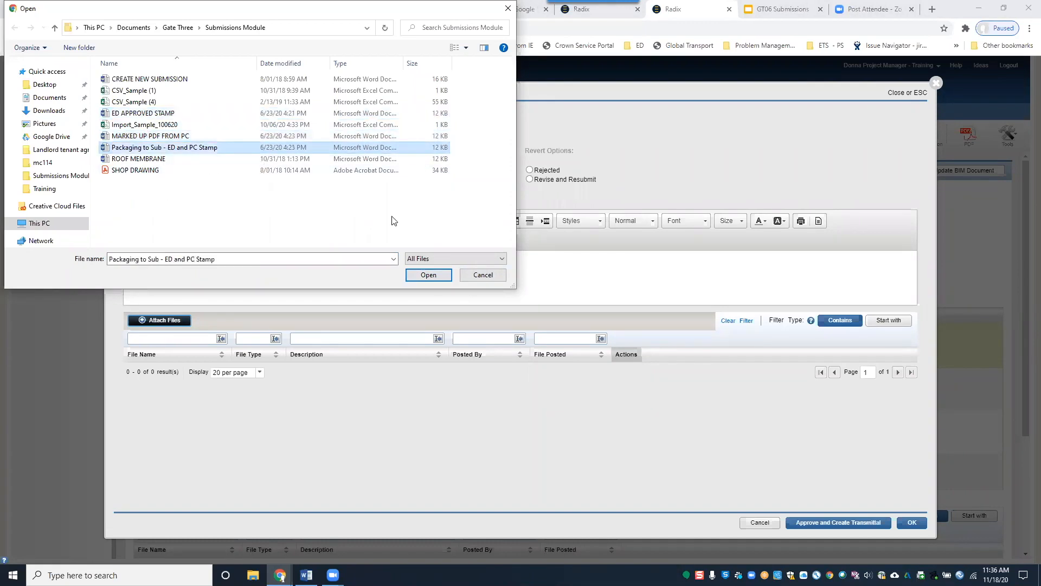
{"action": "left_click", "coordinate": [428, 275]}
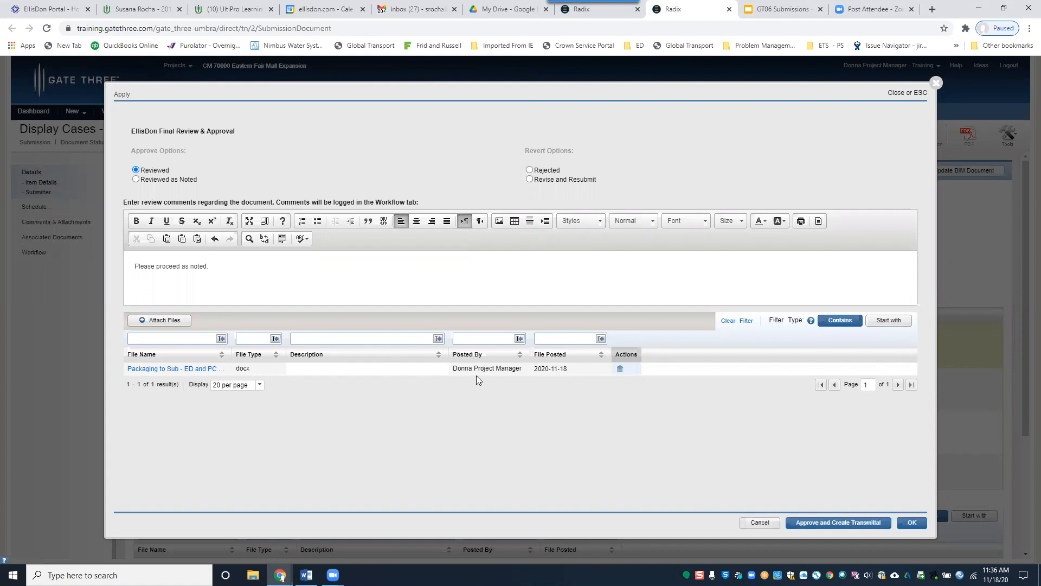
{"action": "left_click", "coordinate": [840, 523]}
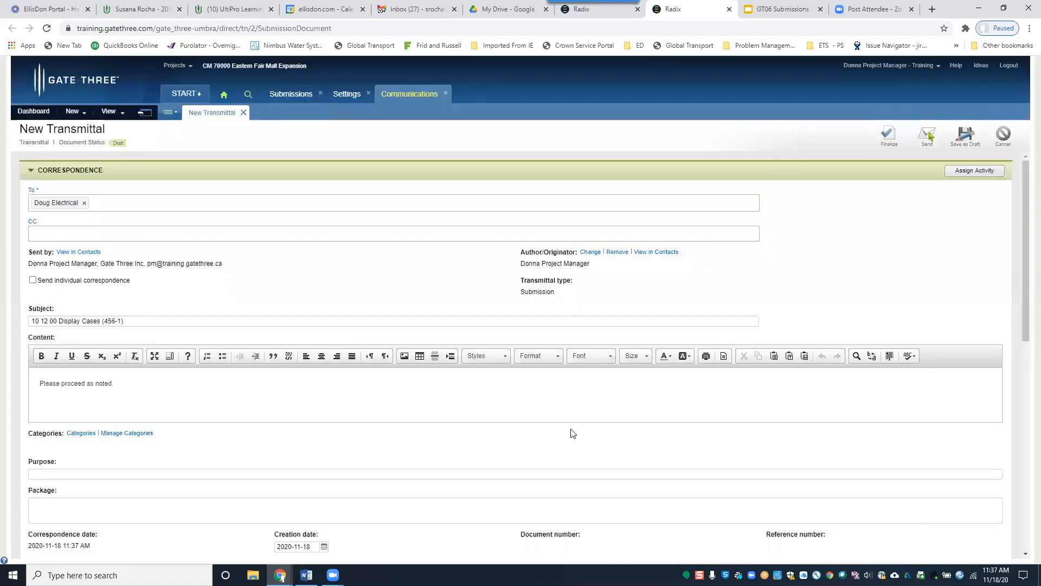
- Search the contacts by first name and add the previous transmittal's CC recipient to this transmittal's CC
{"action": "left_click", "coordinate": [31, 222]}
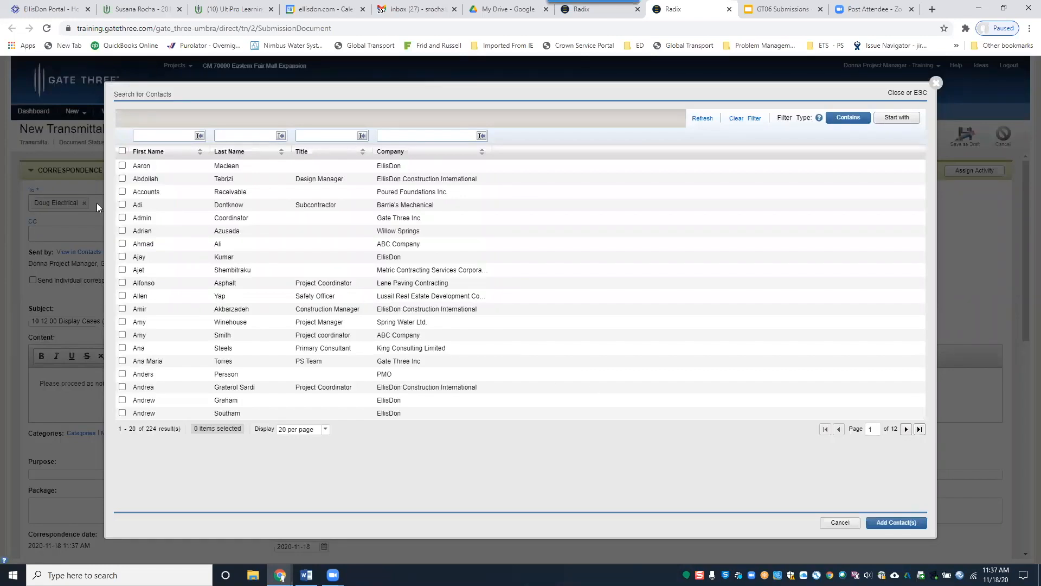
{"action": "left_click", "coordinate": [177, 131]}
{"action": "type", "text": "sus"}
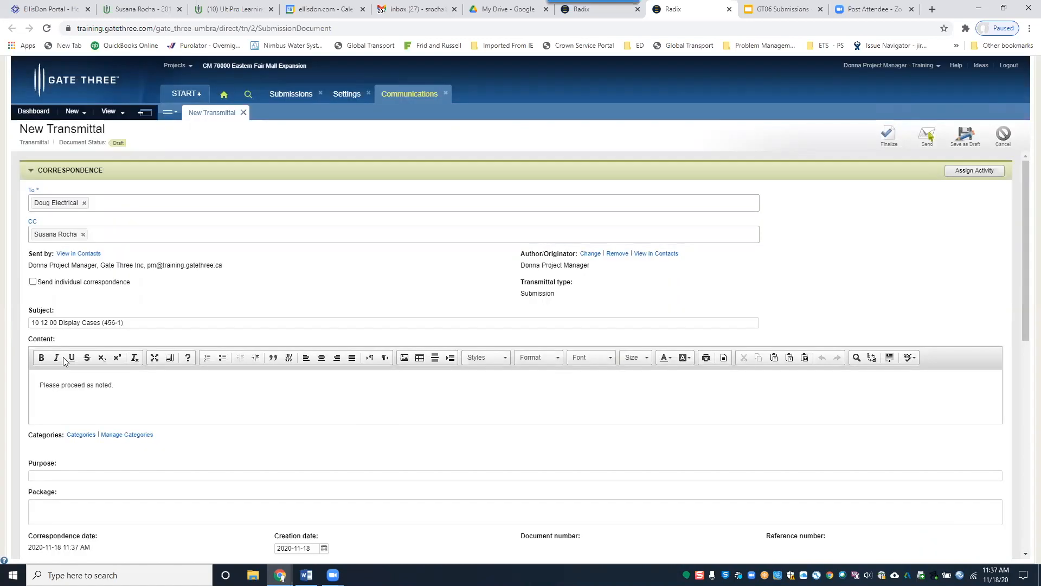
- Examine the new transmittal's content, associated submission, attachment inclusion option, attached file and manual distribution
{"action": "left_click", "coordinate": [117, 395]}
{"action": "scroll", "coordinate": [163, 400], "scroll_direction": "down", "scroll_amount": 1}
{"action": "scroll", "coordinate": [163, 403], "scroll_direction": "down", "scroll_amount": 4}
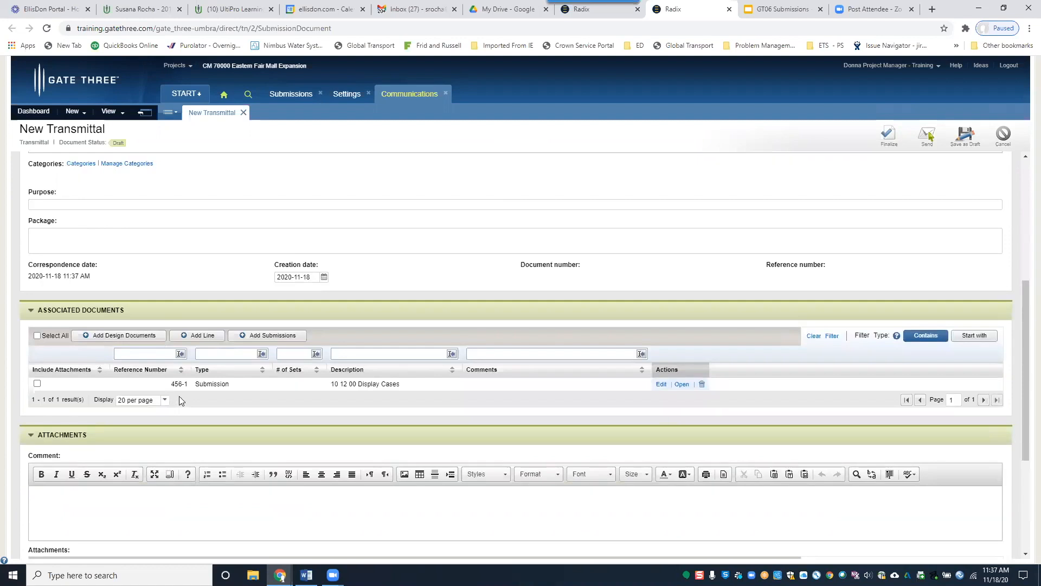
{"action": "scroll", "coordinate": [223, 324], "scroll_direction": "up", "scroll_amount": 3}
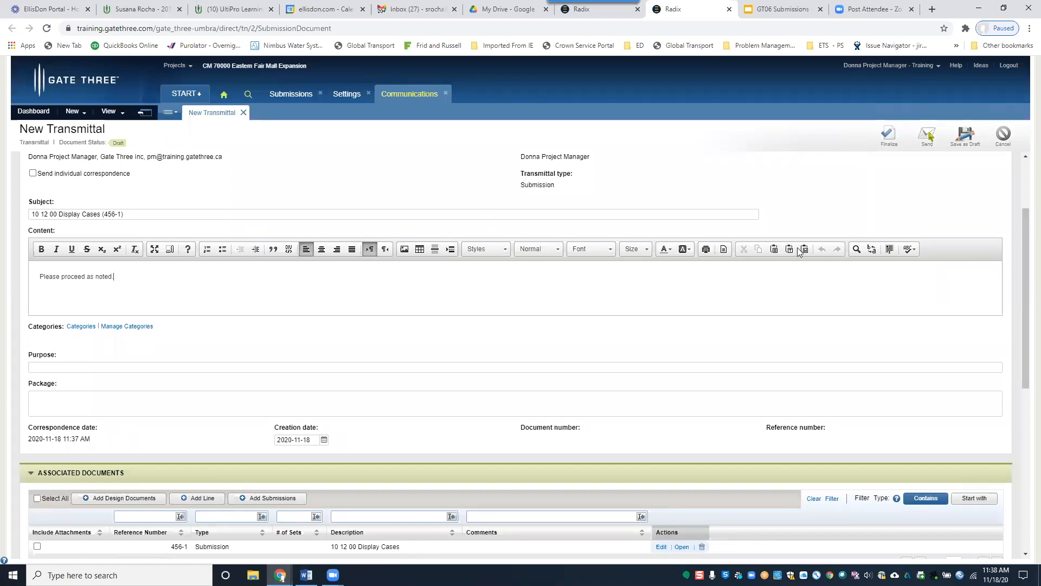
{"action": "scroll", "coordinate": [624, 362], "scroll_direction": "down", "scroll_amount": 3}
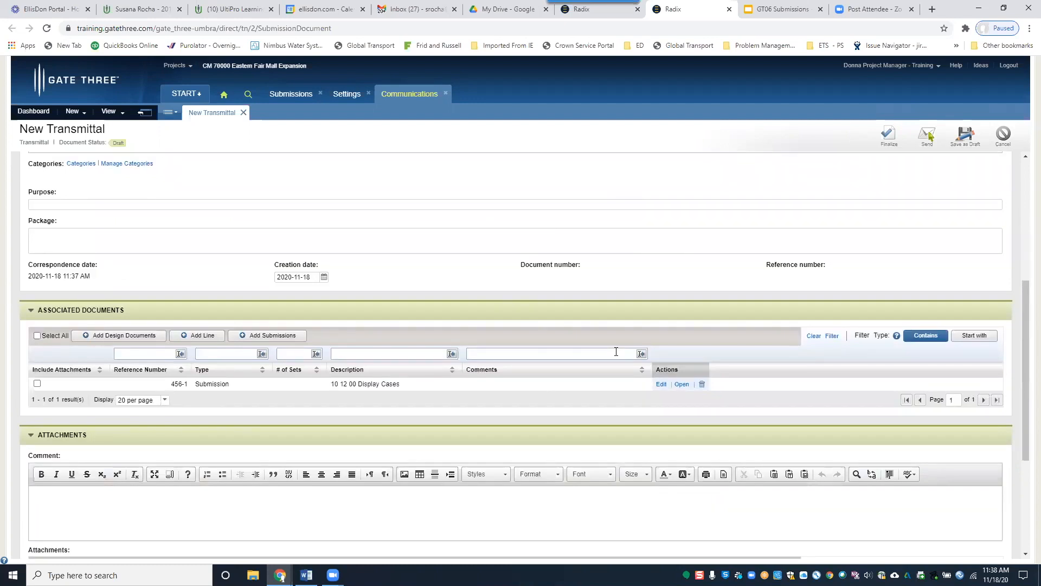
{"action": "scroll", "coordinate": [616, 352], "scroll_direction": "down", "scroll_amount": 3}
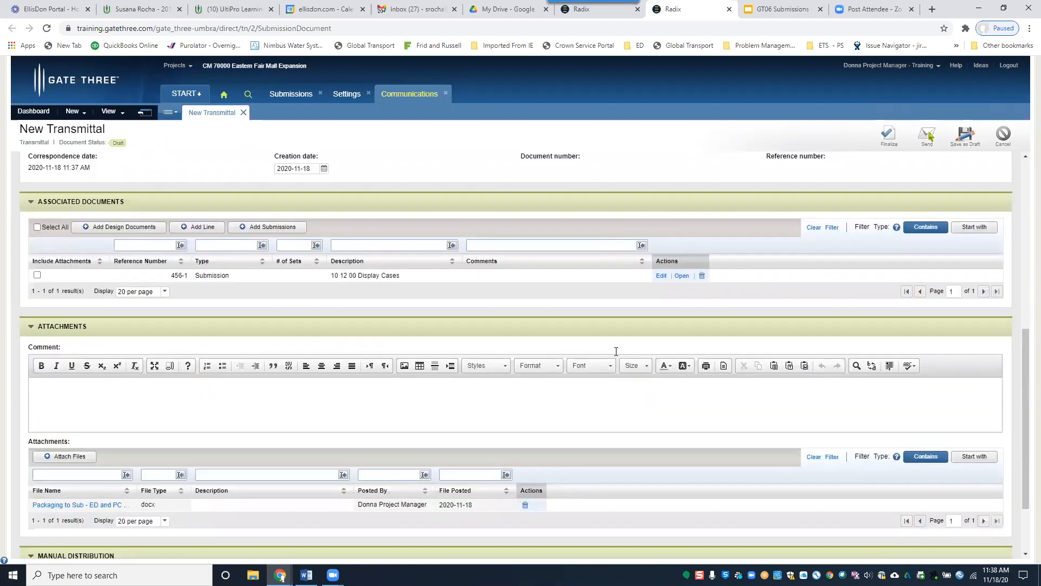
{"action": "scroll", "coordinate": [347, 222], "scroll_direction": "up", "scroll_amount": 1}
{"action": "scroll", "coordinate": [267, 304], "scroll_direction": "down", "scroll_amount": 2}
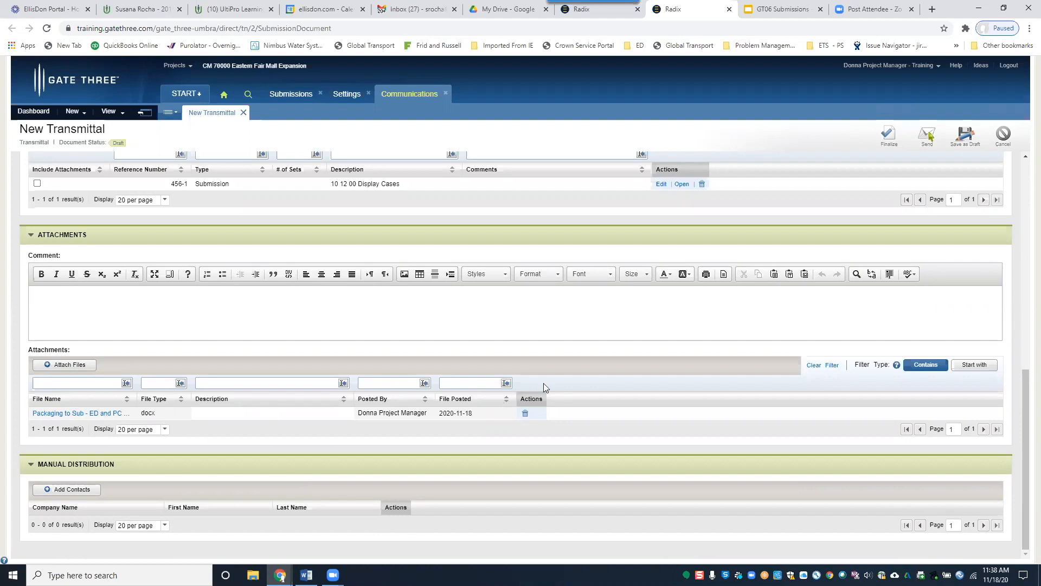
- Finalize and send the final approval transmittal for the Display Cases submission
{"action": "scroll", "coordinate": [543, 383], "scroll_direction": "up", "scroll_amount": 8}
{"action": "scroll", "coordinate": [651, 293], "scroll_direction": "down", "scroll_amount": 1}
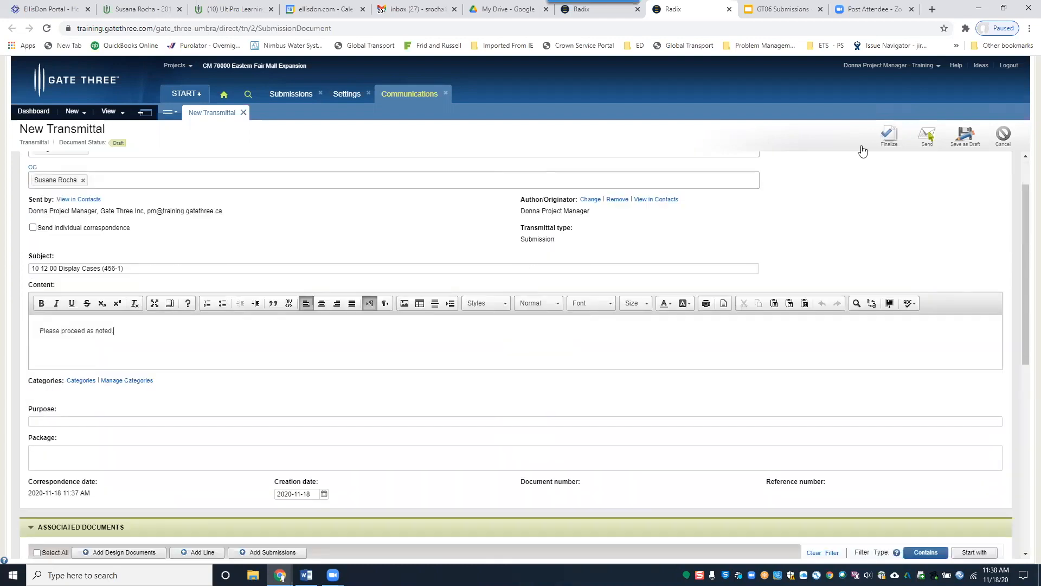
{"action": "left_click", "coordinate": [890, 138]}
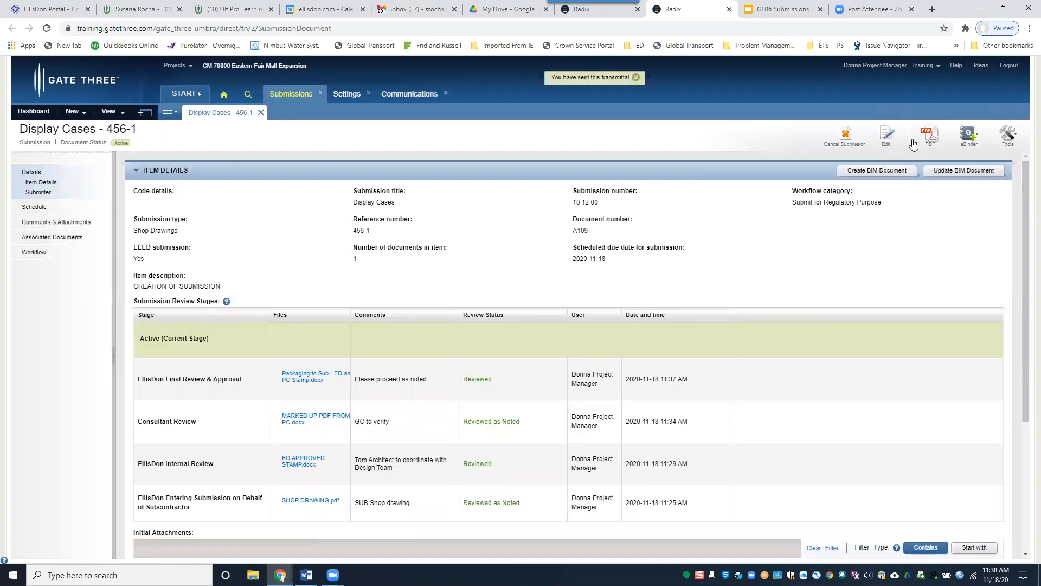
- Generate a PDF of the Display Cases submission and return to the submission's details
{"action": "left_click", "coordinate": [913, 142]}
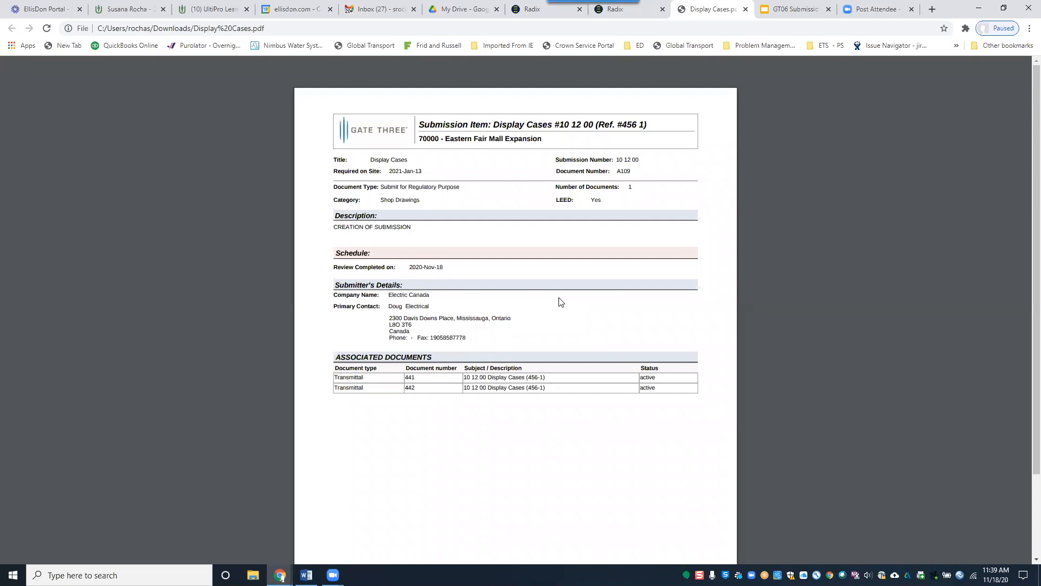
{"action": "left_click", "coordinate": [624, 11]}
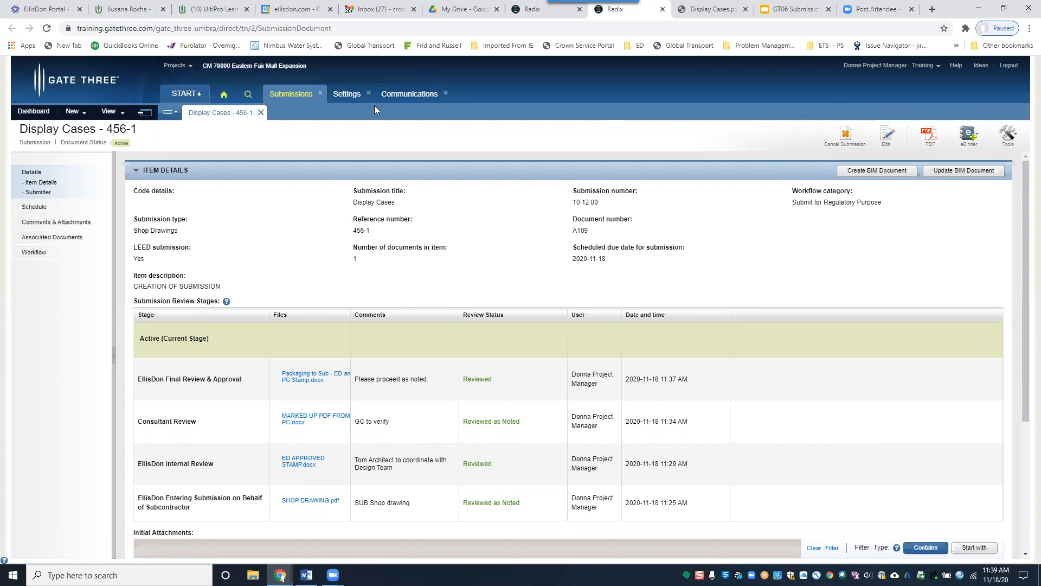
- Refresh the project's Message Archive and examine the latest Display Cases review email, including its attachments, message and distribution list
{"action": "left_click", "coordinate": [353, 89]}
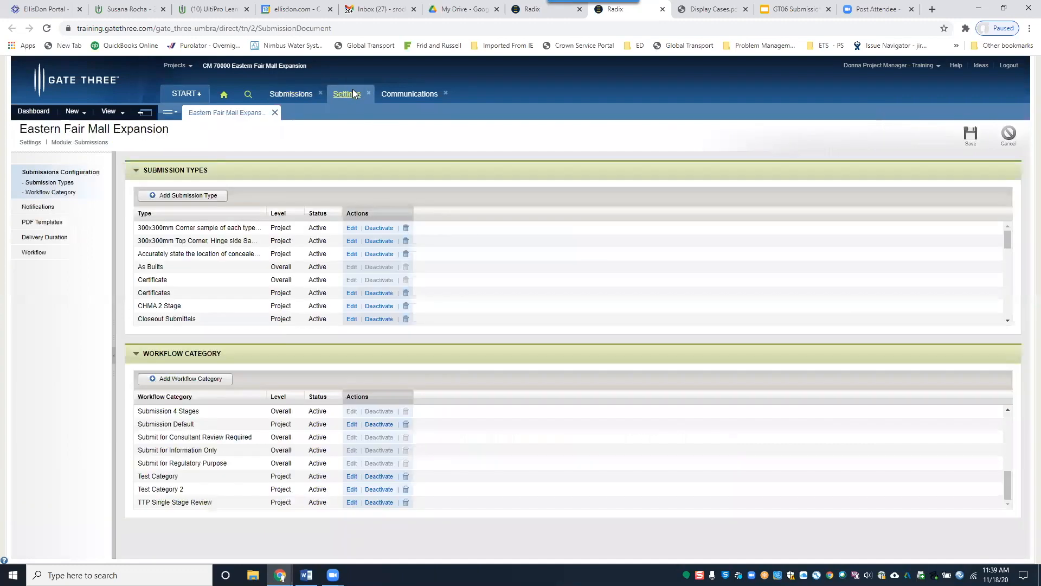
{"action": "left_click", "coordinate": [408, 97]}
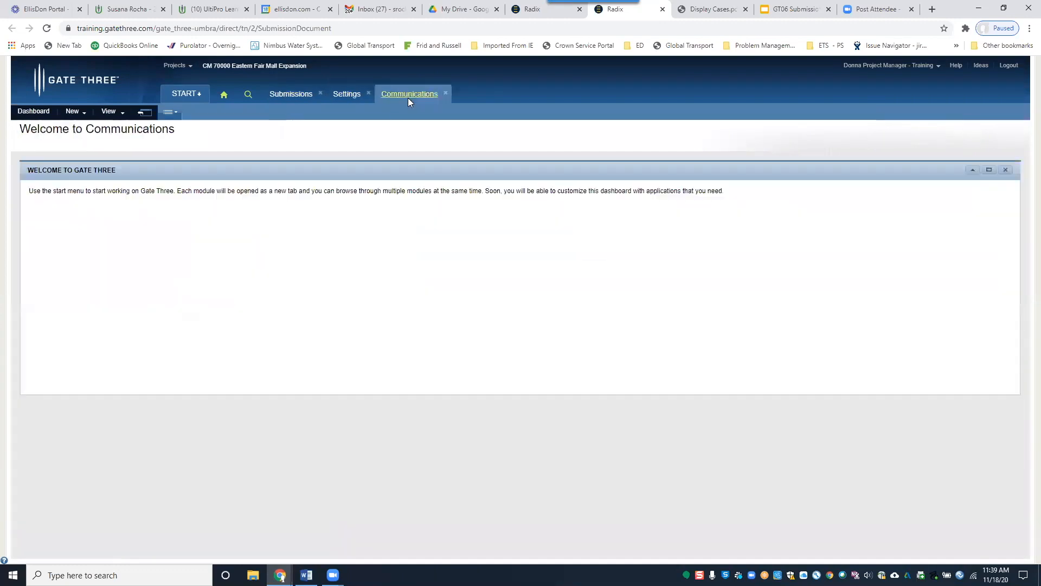
{"action": "left_click", "coordinate": [111, 112]}
{"action": "left_click", "coordinate": [132, 232]}
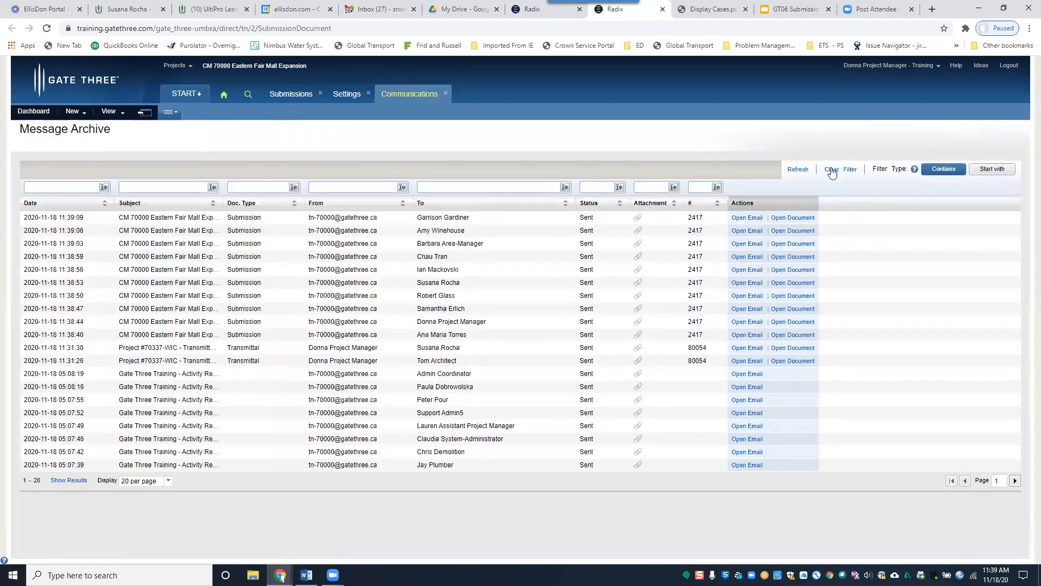
{"action": "left_click", "coordinate": [805, 170]}
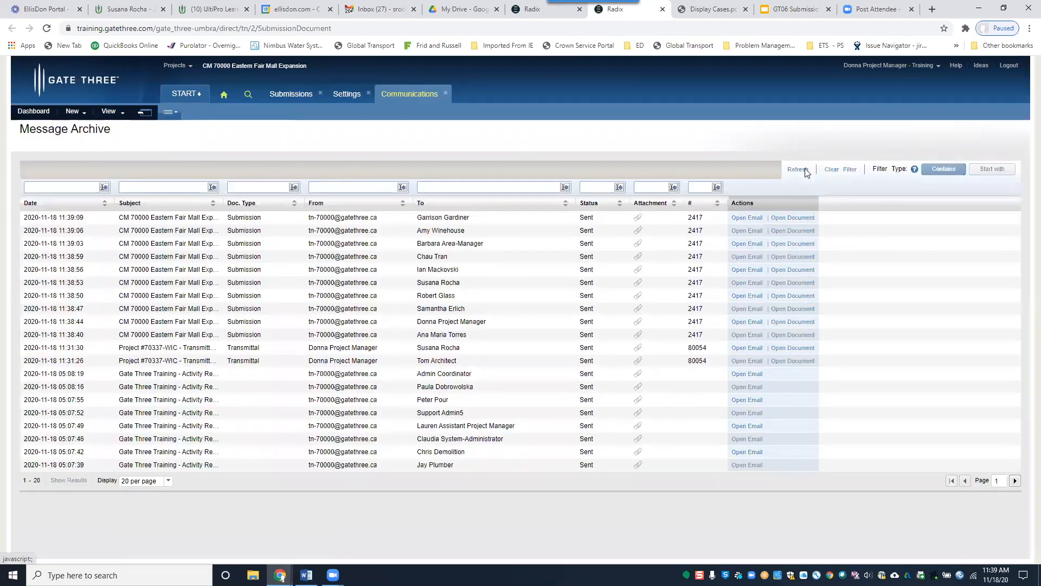
{"action": "left_click", "coordinate": [753, 217]}
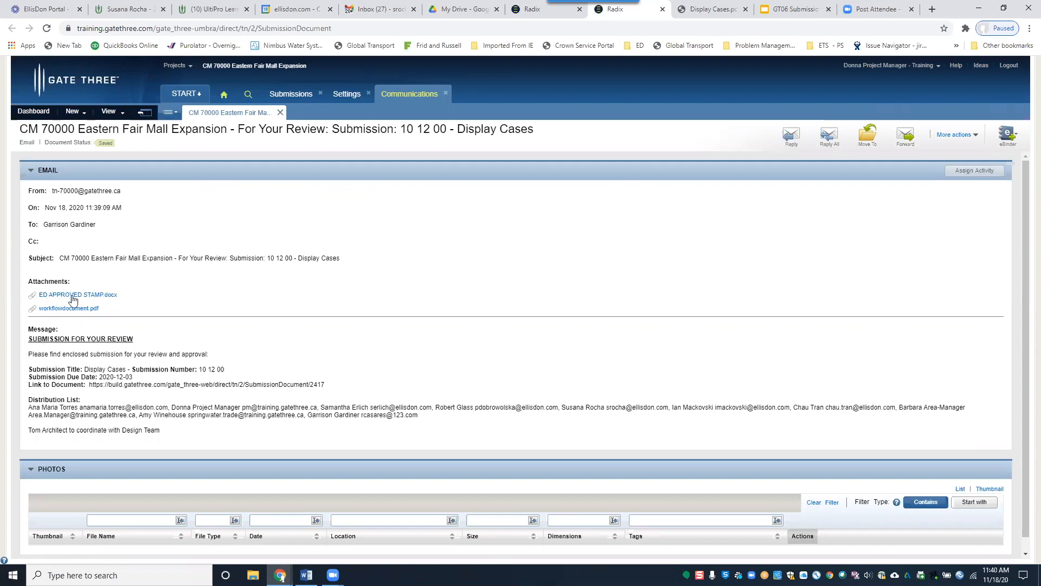
{"action": "scroll", "coordinate": [85, 320], "scroll_direction": "down", "scroll_amount": 1}
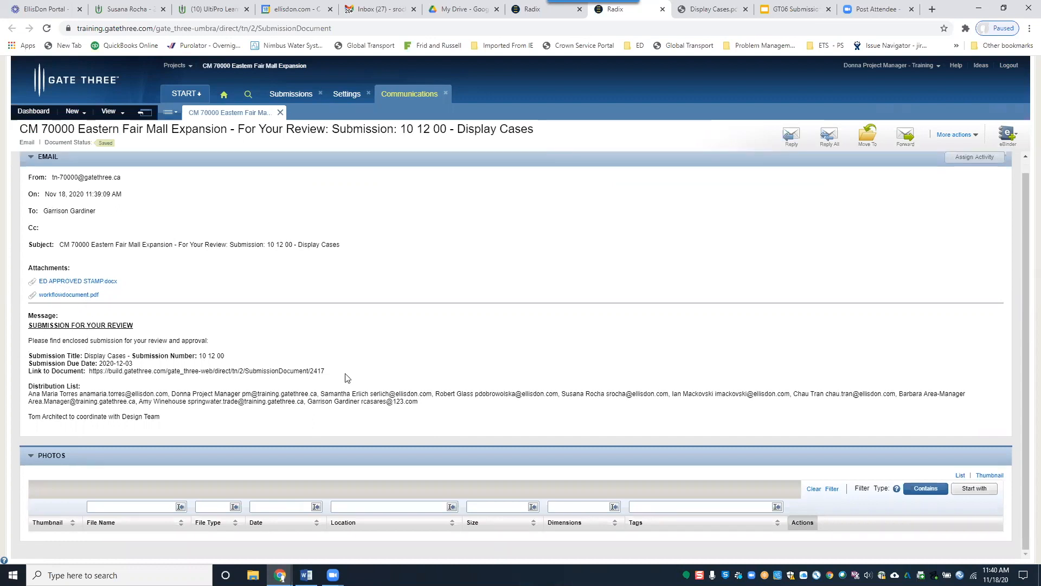
- Compare the Display Cases review stages with the Workflows slide in the presentation, and show the submissions listed by submission type
{"action": "left_click", "coordinate": [299, 94]}
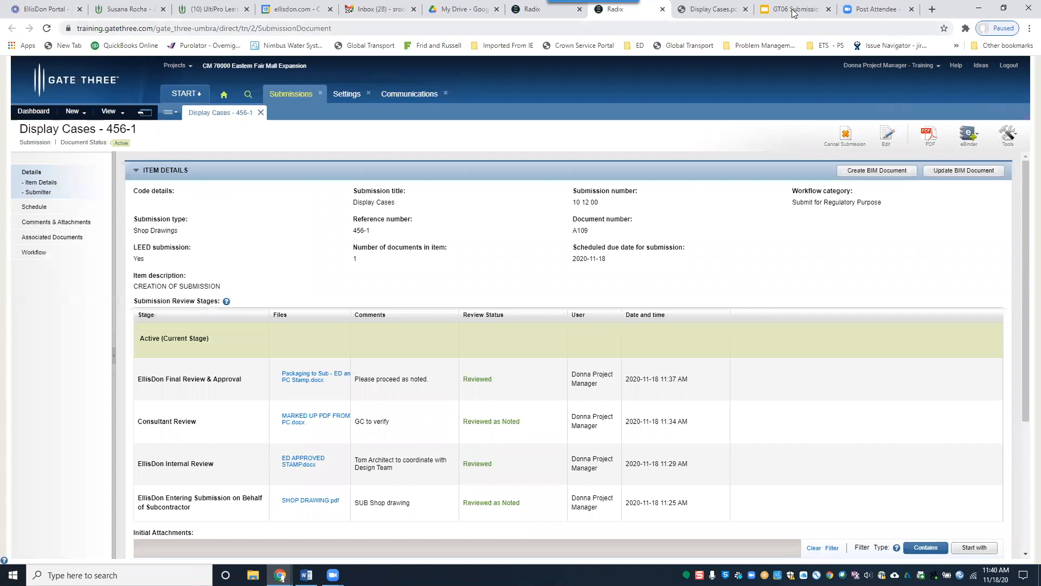
{"action": "left_click", "coordinate": [795, 10]}
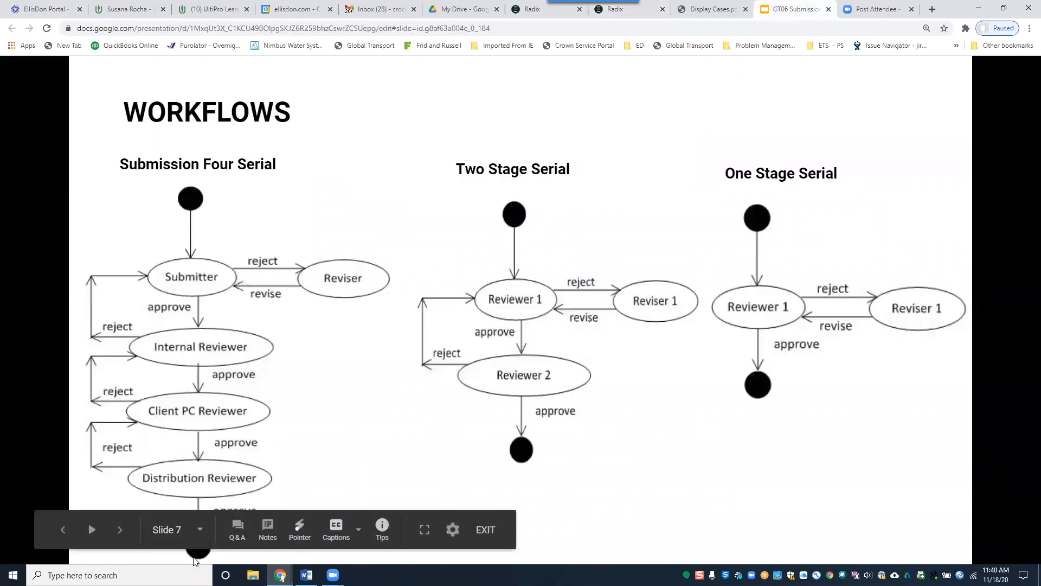
{"action": "left_click", "coordinate": [616, 18]}
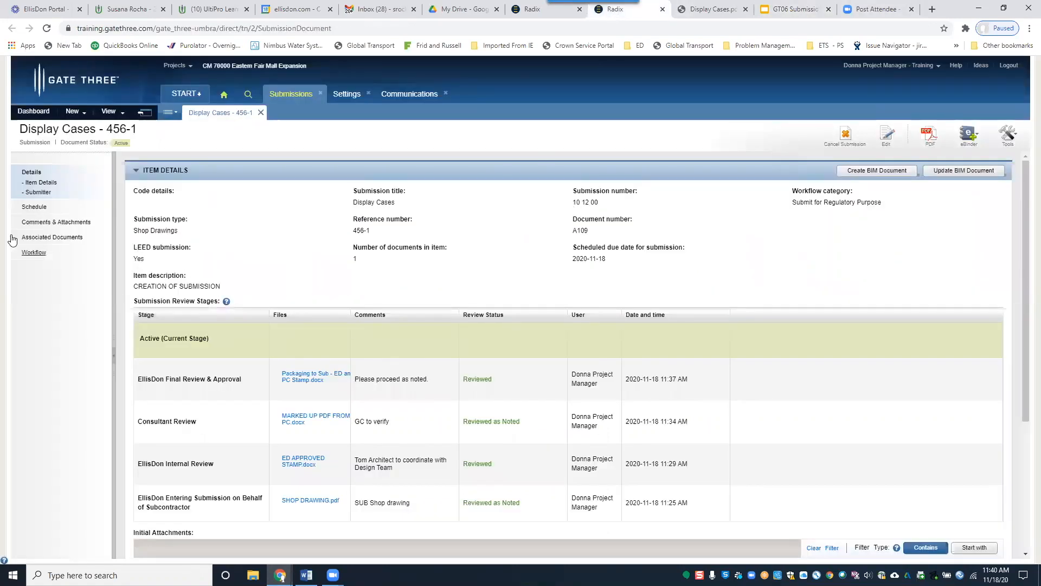
{"action": "left_click", "coordinate": [51, 241]}
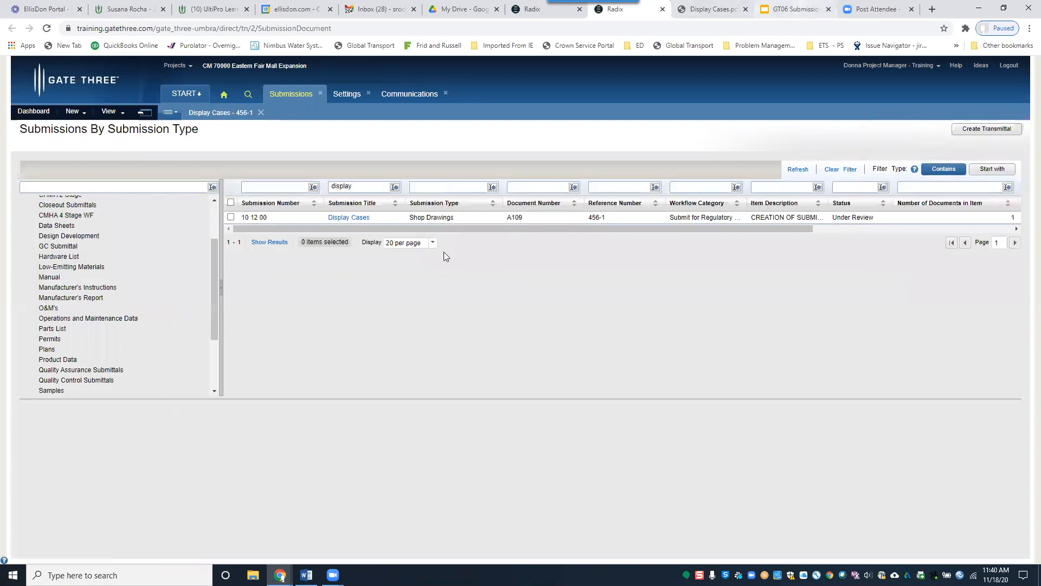
- Open the Bluebeam Best Practice Guide from the presentation and examine its instructions for customizing the EllisDon stamp and markup legend
{"action": "left_click", "coordinate": [794, 10]}
{"action": "key", "text": "Right"}
{"action": "key", "text": "Right"}
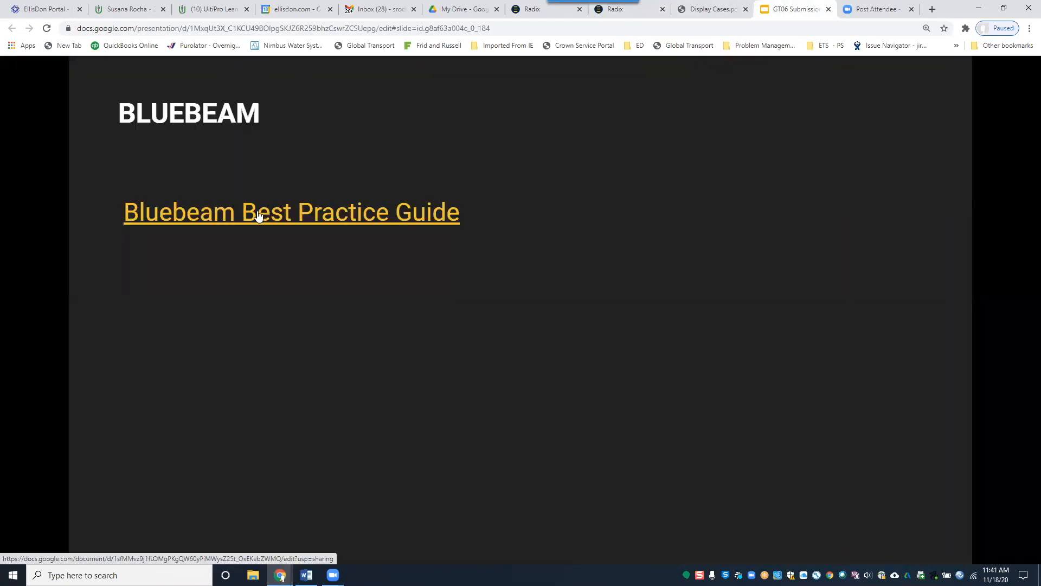
{"action": "left_click", "coordinate": [295, 218]}
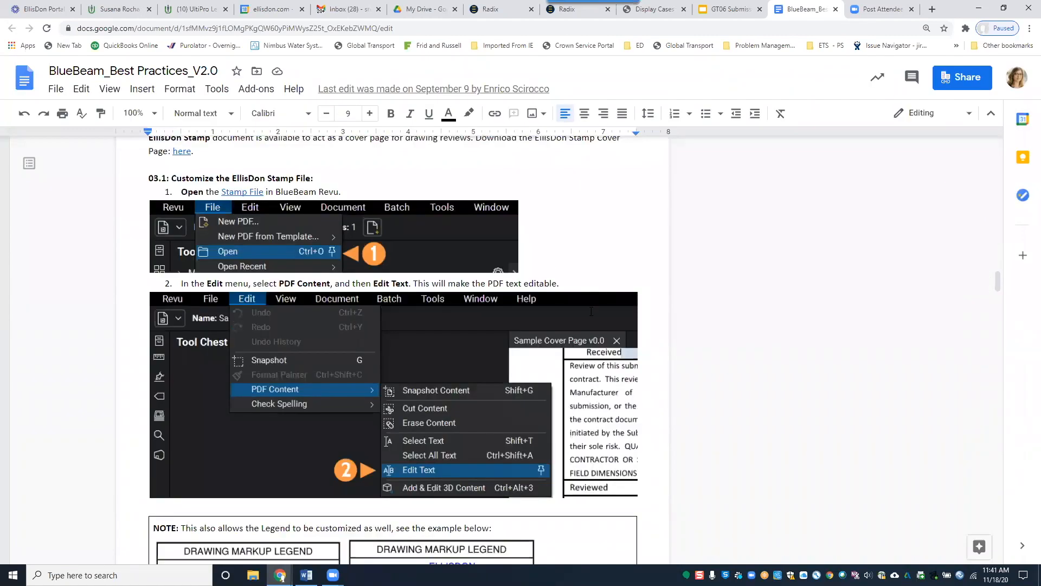
{"action": "scroll", "coordinate": [350, 254], "scroll_direction": "up", "scroll_amount": 1}
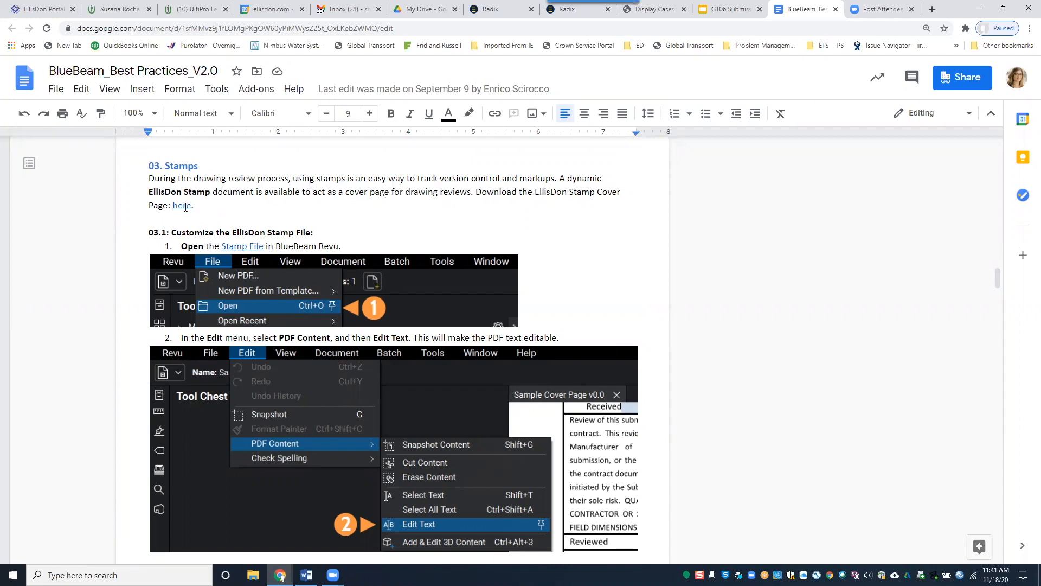
{"action": "scroll", "coordinate": [207, 214], "scroll_direction": "down", "scroll_amount": 4}
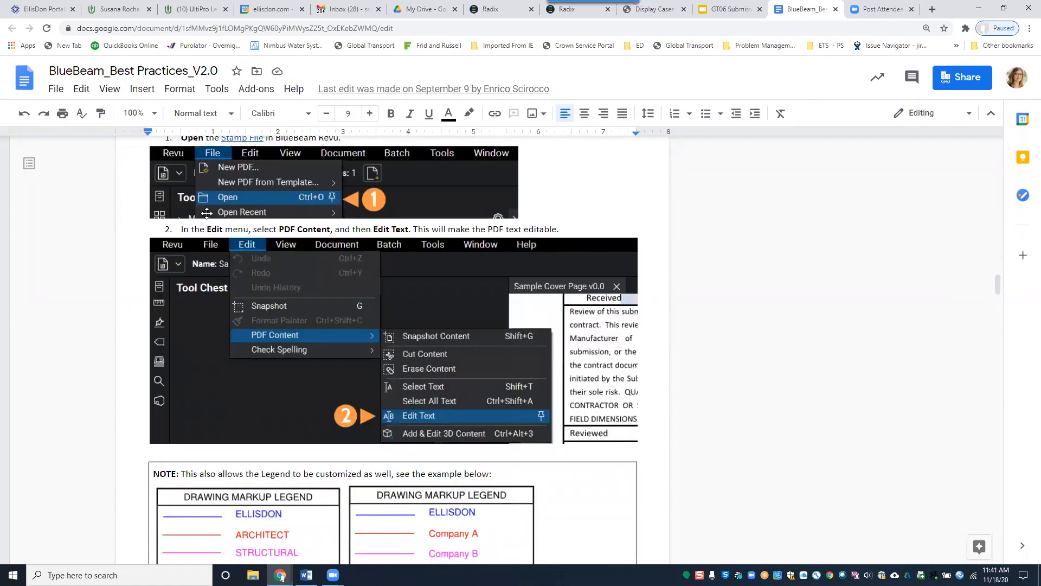
{"action": "scroll", "coordinate": [273, 337], "scroll_direction": "down", "scroll_amount": 2}
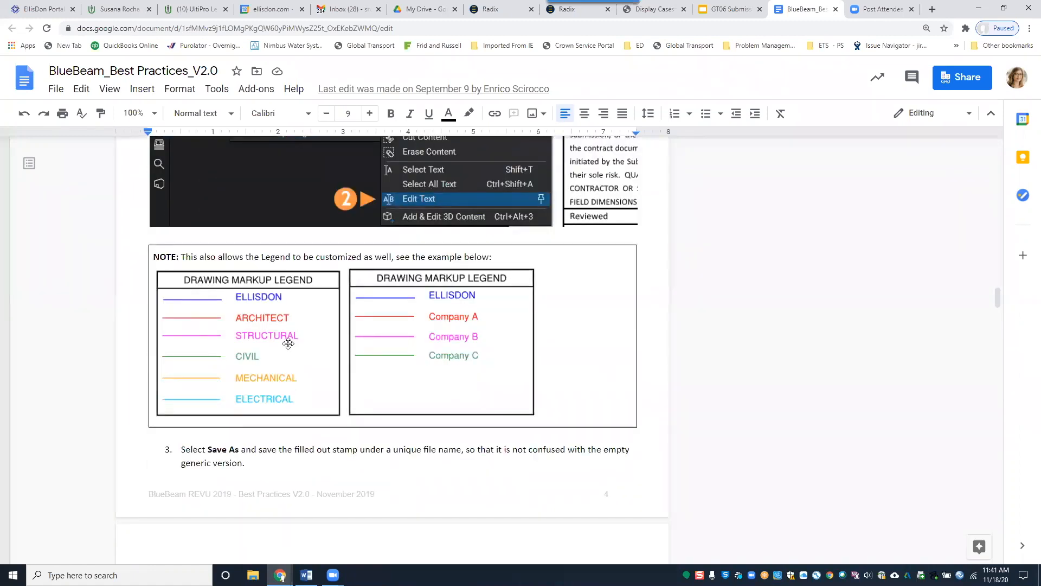
{"action": "scroll", "coordinate": [468, 384], "scroll_direction": "up", "scroll_amount": 8}
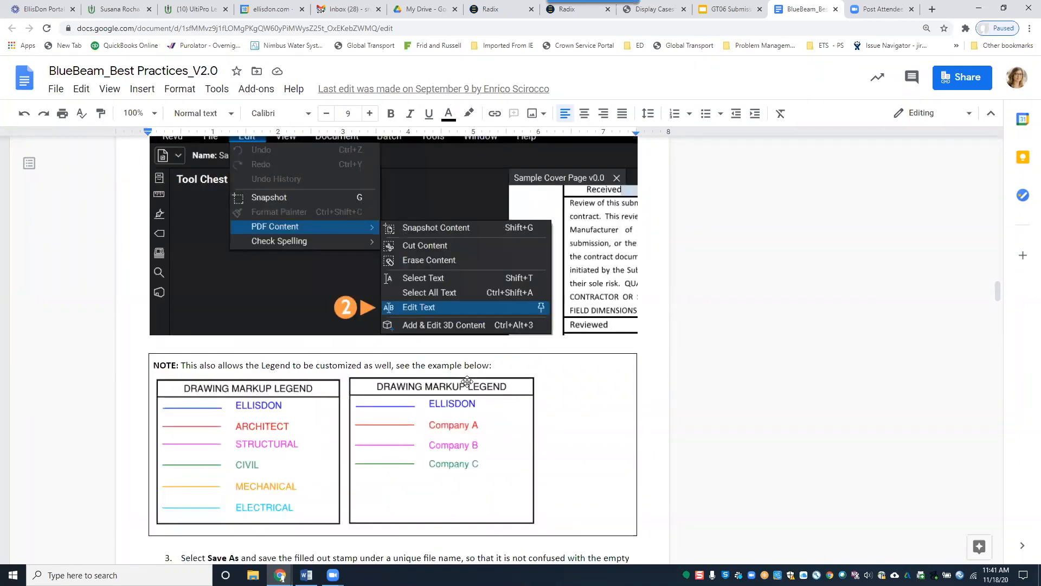
{"action": "scroll", "coordinate": [466, 381], "scroll_direction": "up", "scroll_amount": 8}
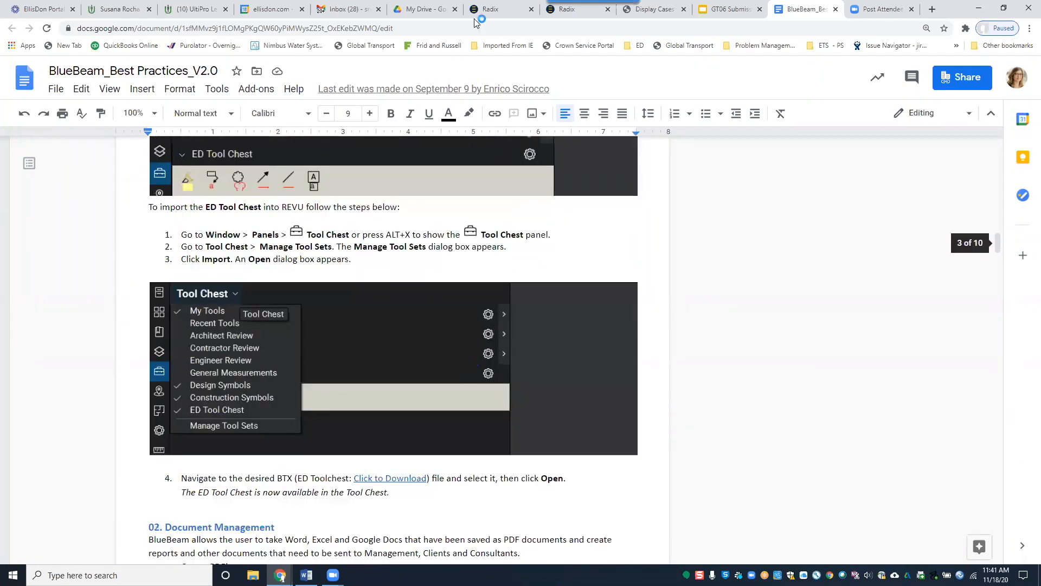
- Create a Submissions Log report from the Document Management reports in the Reporting module and preview it in Excel
{"action": "left_click", "coordinate": [727, 9]}
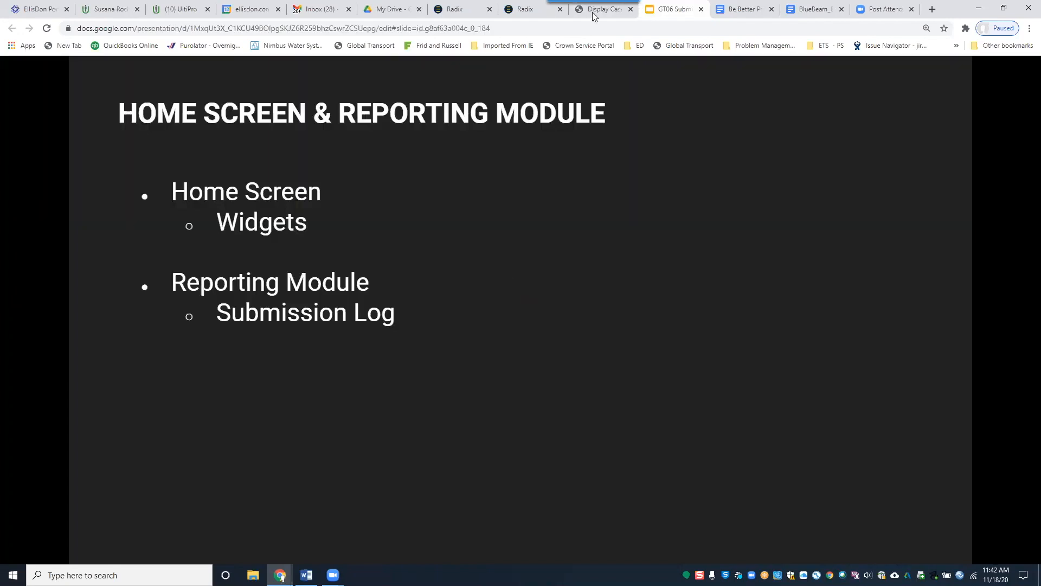
{"action": "left_click", "coordinate": [524, 10]}
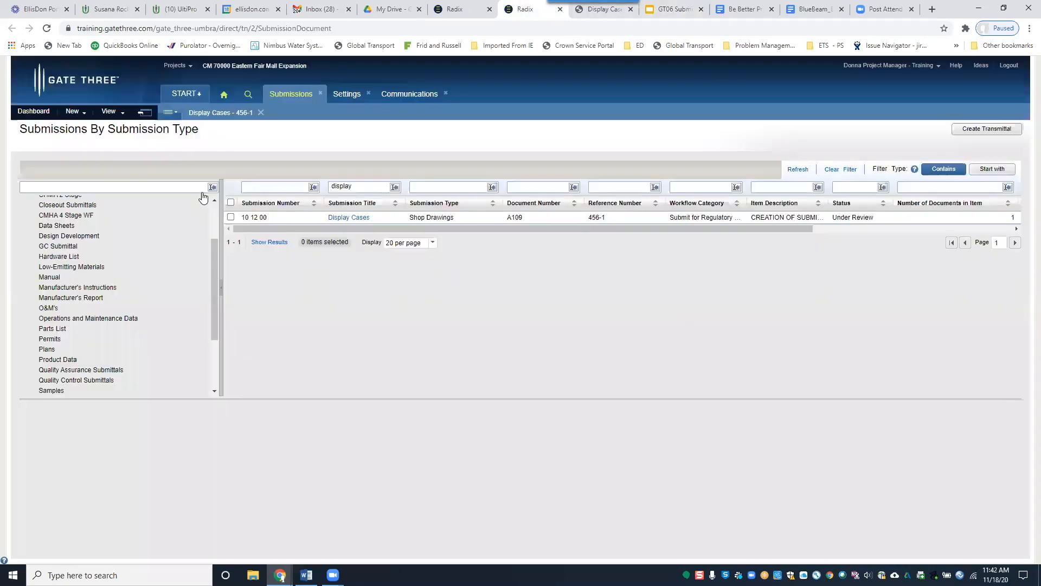
{"action": "left_click", "coordinate": [194, 99]}
{"action": "left_click", "coordinate": [185, 136]}
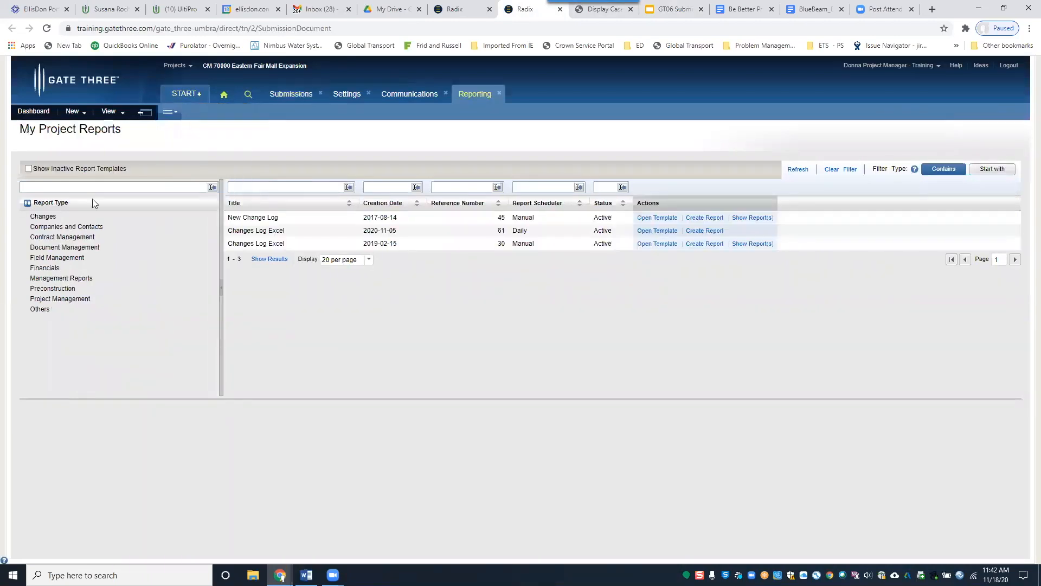
{"action": "left_click", "coordinate": [51, 247]}
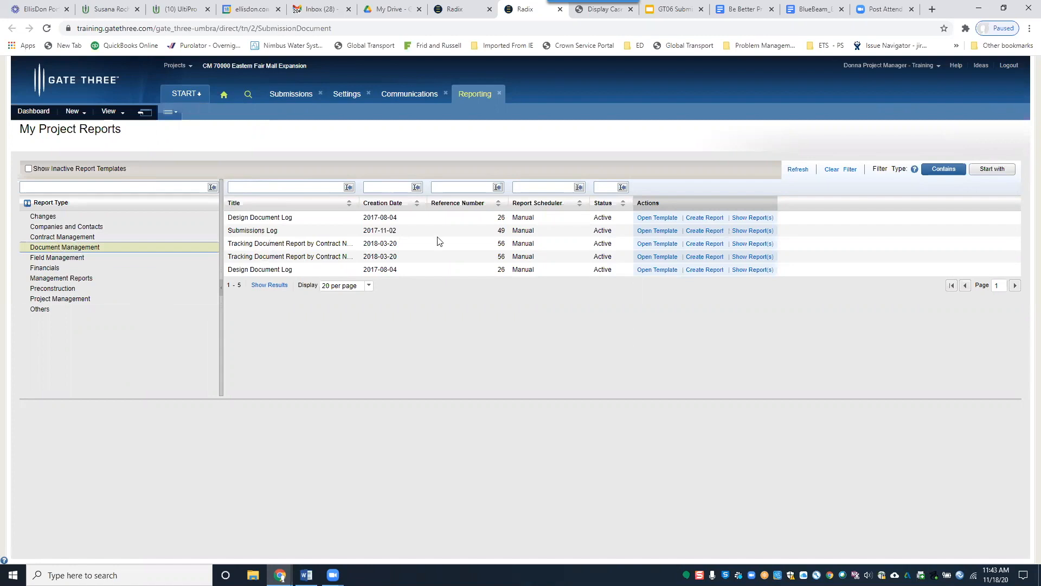
{"action": "left_click", "coordinate": [697, 230]}
{"action": "left_click", "coordinate": [878, 144]}
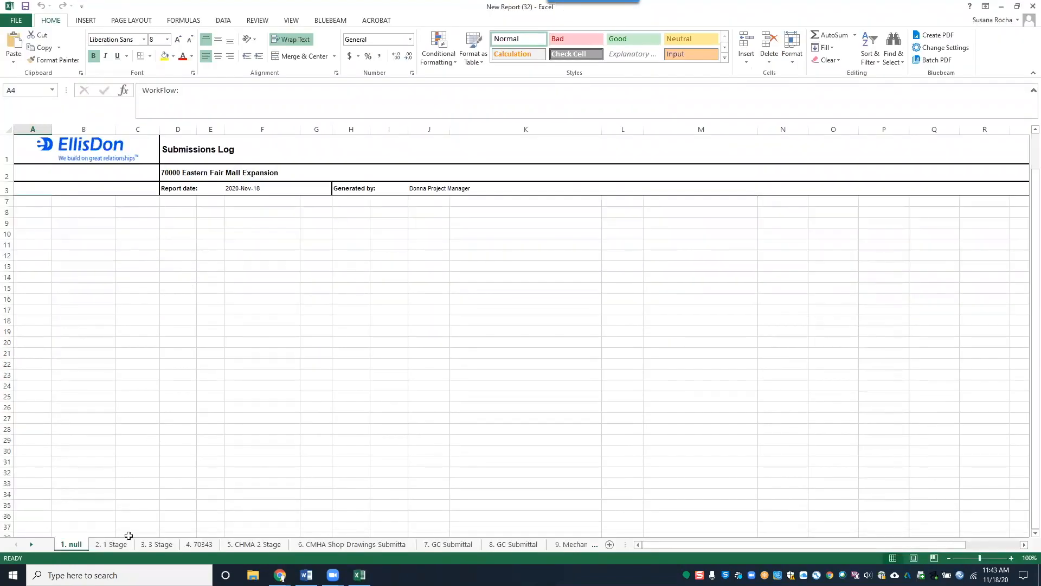
{"action": "left_click", "coordinate": [158, 544], "text": "ctrl"}
{"action": "left_click_drag", "start_coordinate": [937, 546], "coordinate": [985, 547]}
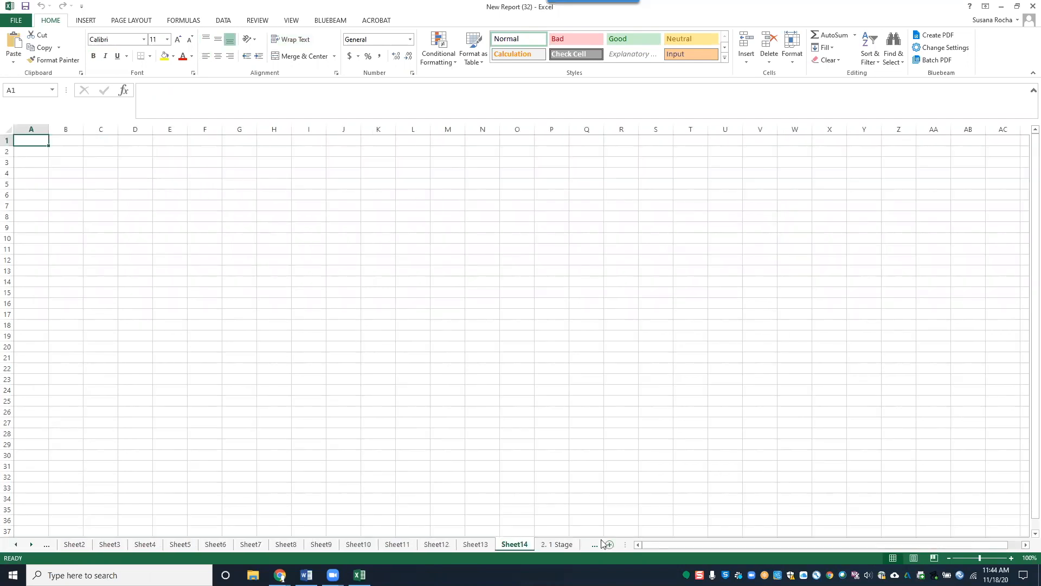
{"action": "left_click", "coordinate": [16, 545]}
{"action": "left_click", "coordinate": [17, 546]}
{"action": "left_click", "coordinate": [17, 545]}
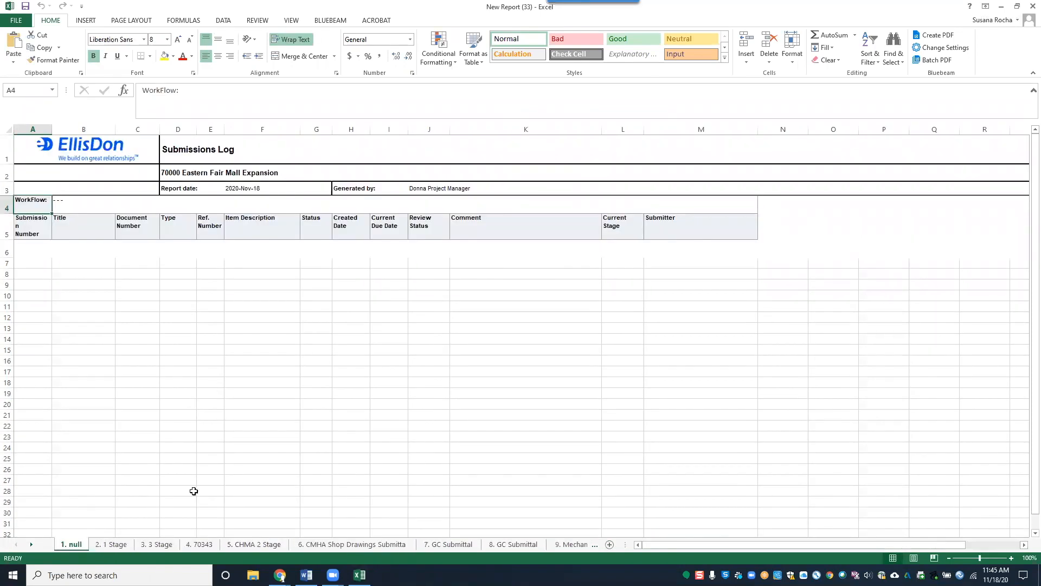
- Review the 3 Stage, 1 Stage, GC Submittal and Mechanical & Electrical workflow sheets in the Submissions Log, and close the workbook
{"action": "left_click", "coordinate": [156, 545]}
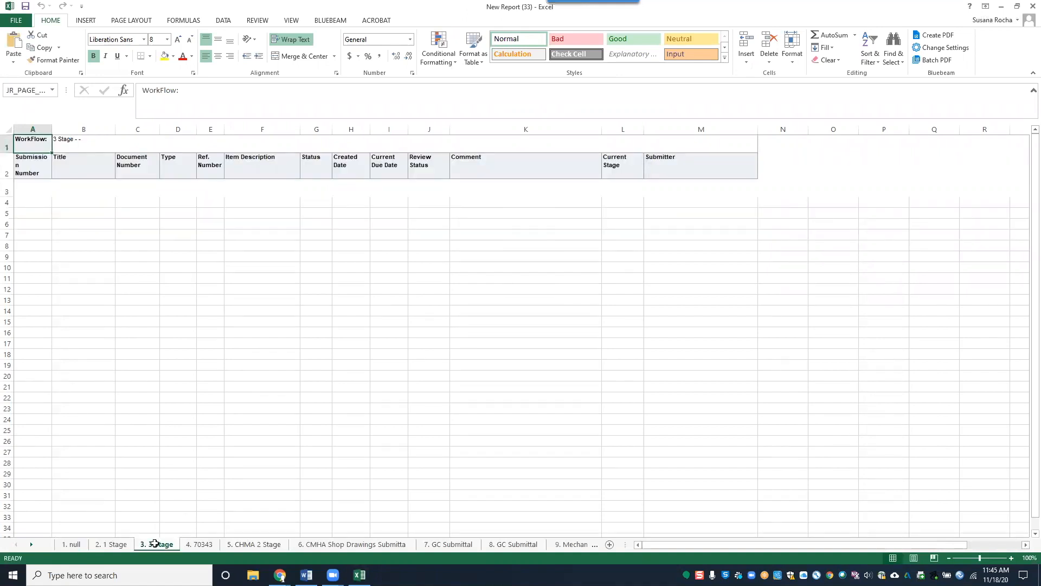
{"action": "left_click", "coordinate": [107, 545]}
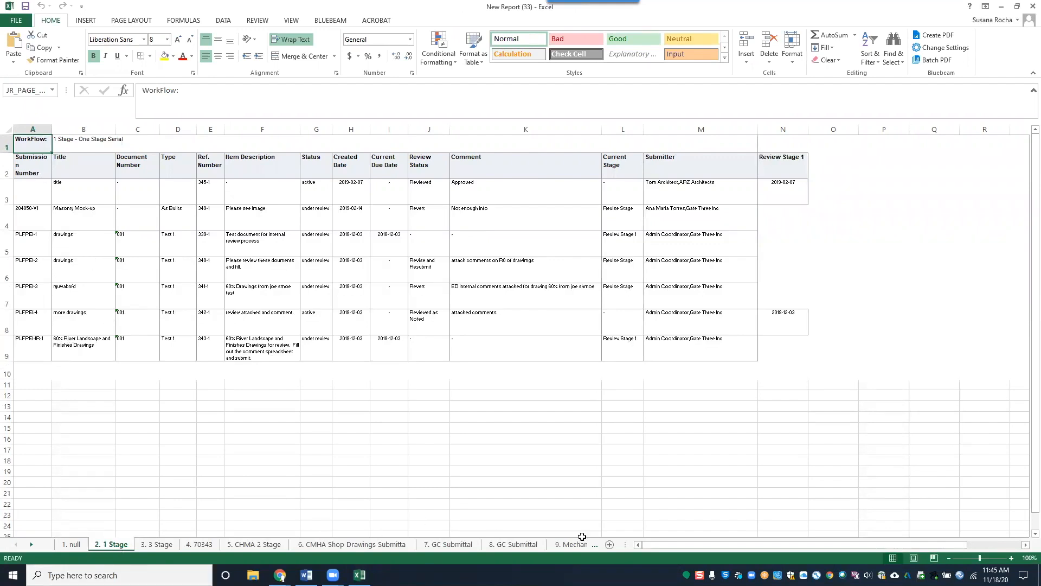
{"action": "left_click", "coordinate": [533, 545]}
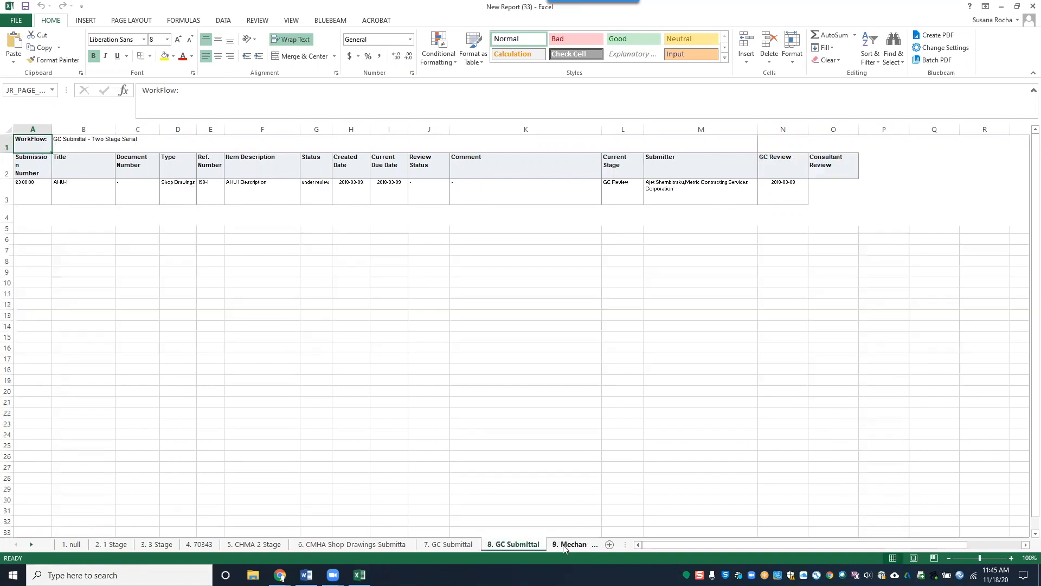
{"action": "left_click", "coordinate": [564, 544]}
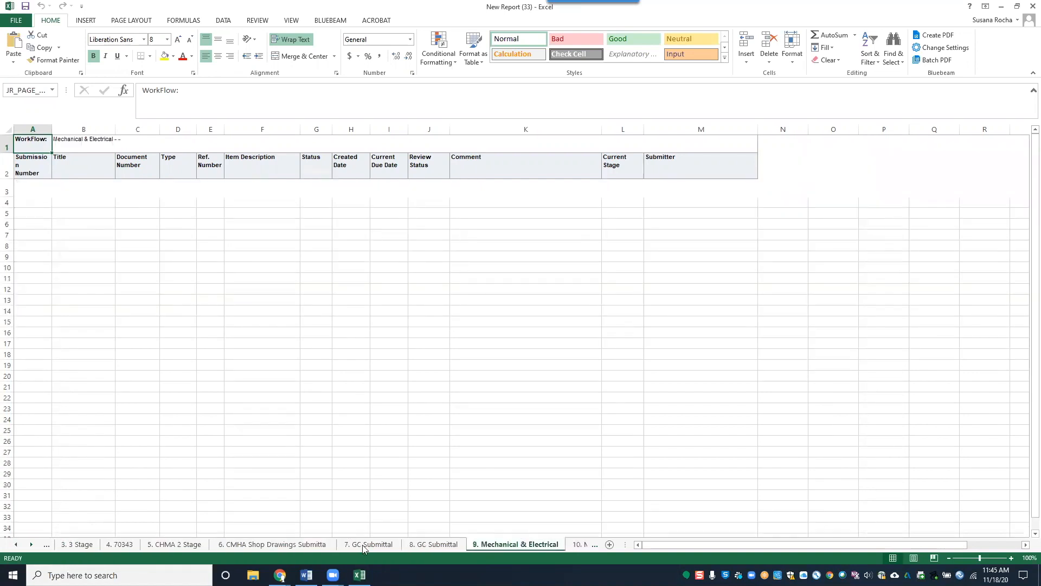
{"action": "left_click", "coordinate": [363, 544]}
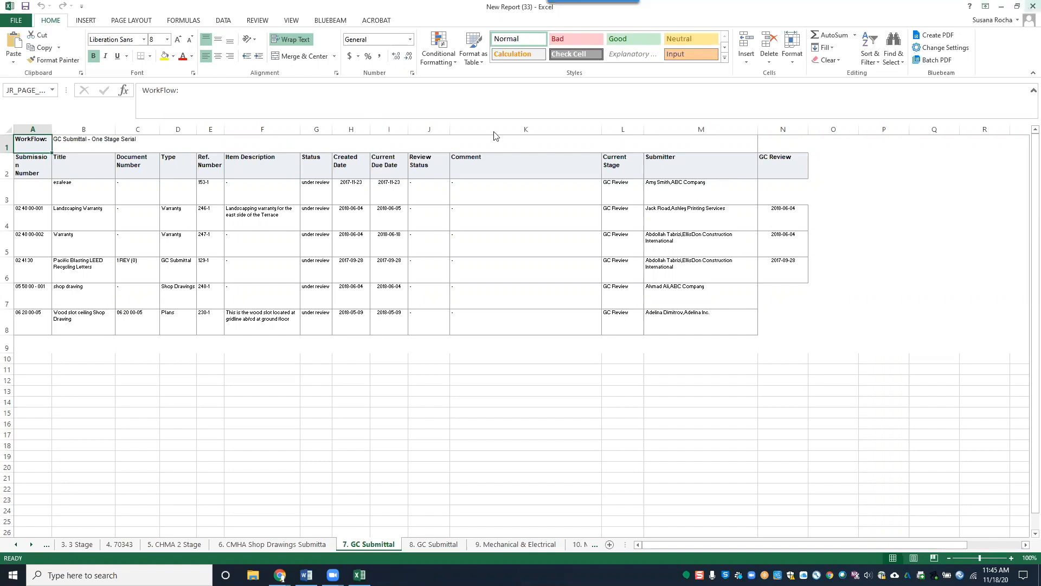
{"action": "key", "text": "alt+F4"}
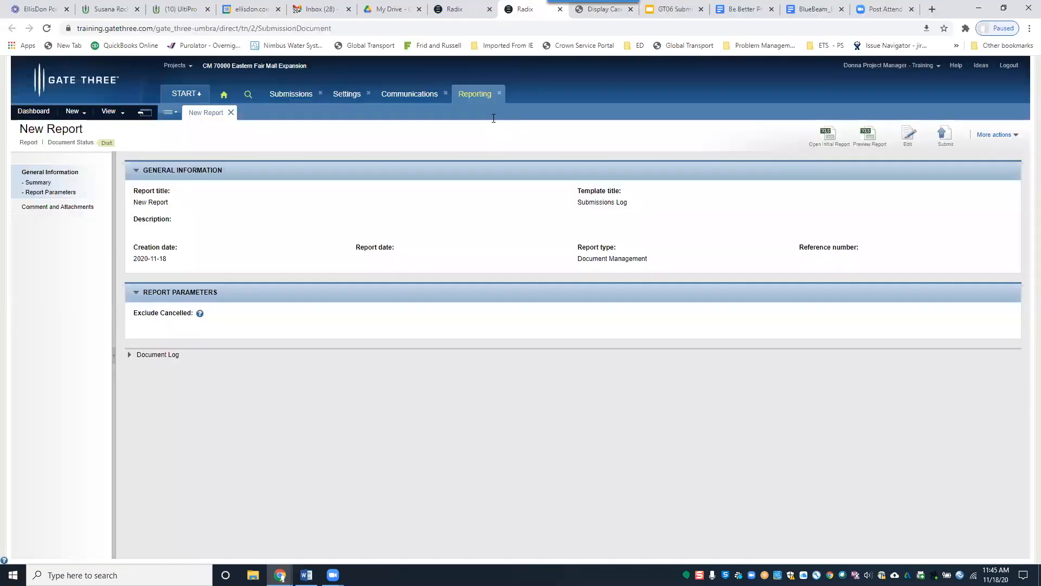
- Return to the Gate Three home screen and look through its Submissions Statistics, RFIs Statistics and Open RFIs widgets
{"action": "left_click", "coordinate": [445, 10]}
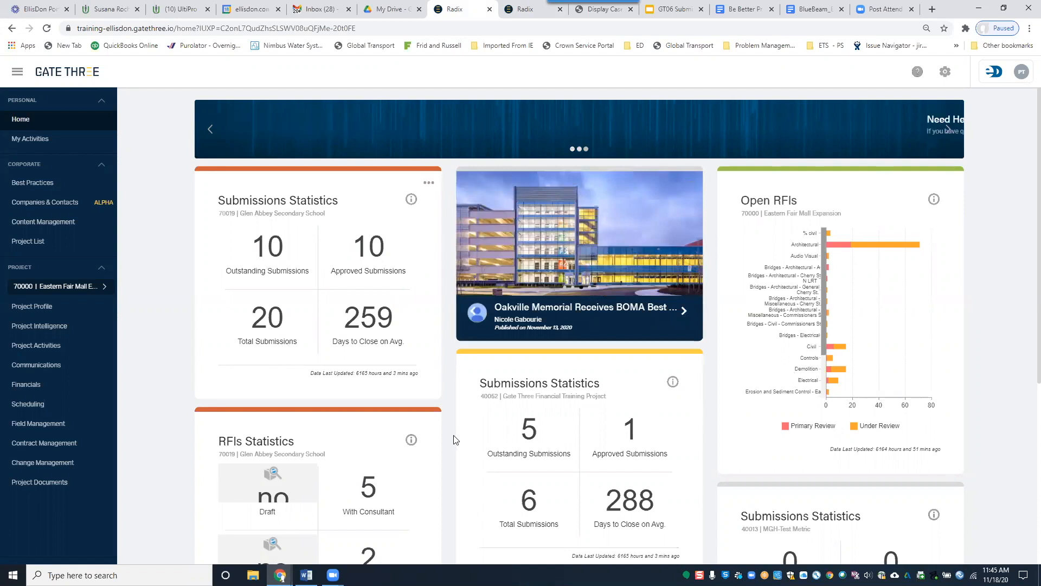
{"action": "scroll", "coordinate": [677, 408], "scroll_direction": "down", "scroll_amount": 5}
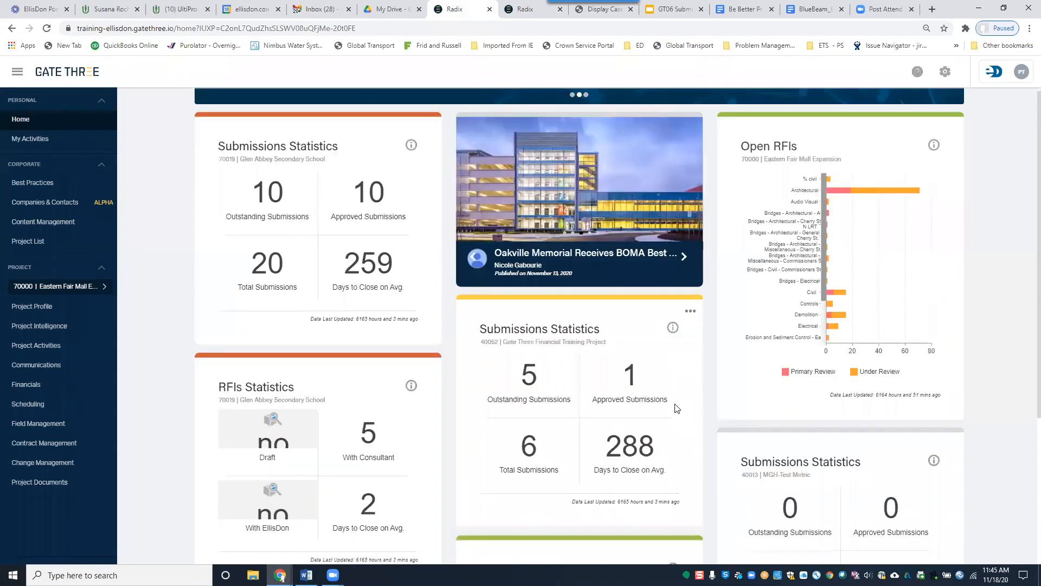
{"action": "scroll", "coordinate": [677, 408], "scroll_direction": "up", "scroll_amount": 2}
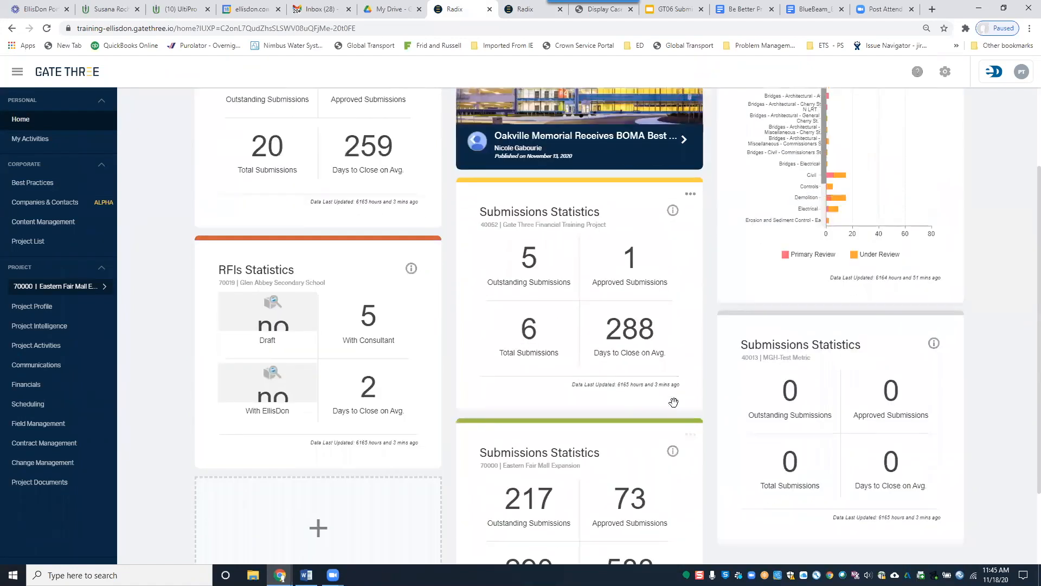
{"action": "scroll", "coordinate": [674, 402], "scroll_direction": "down", "scroll_amount": 1}
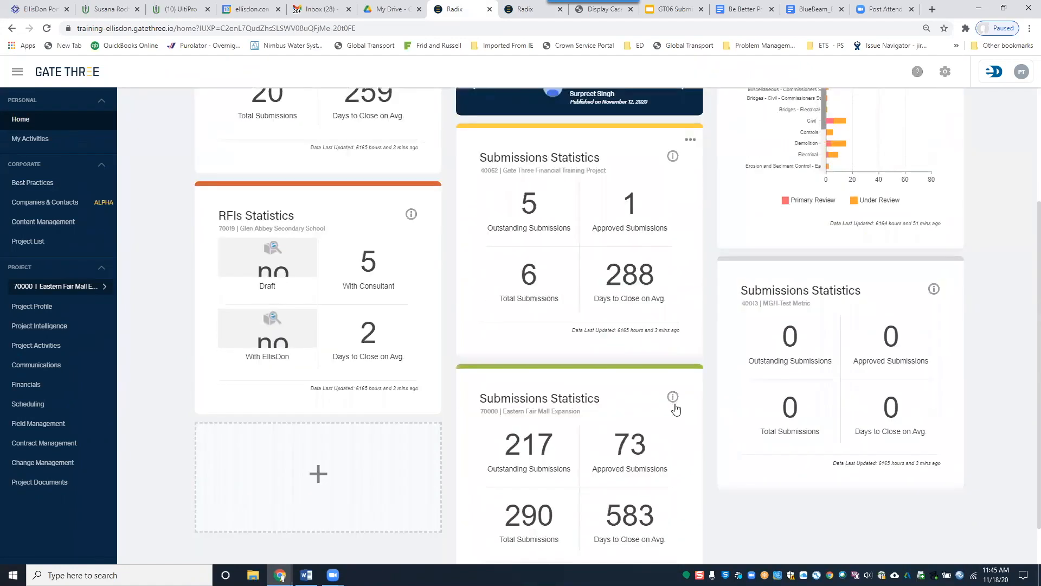
- Add an Open RFIs | Bar Chart widget for project 40052 - Gate Three Financial Training Project to the home screen
{"action": "left_click", "coordinate": [319, 474]}
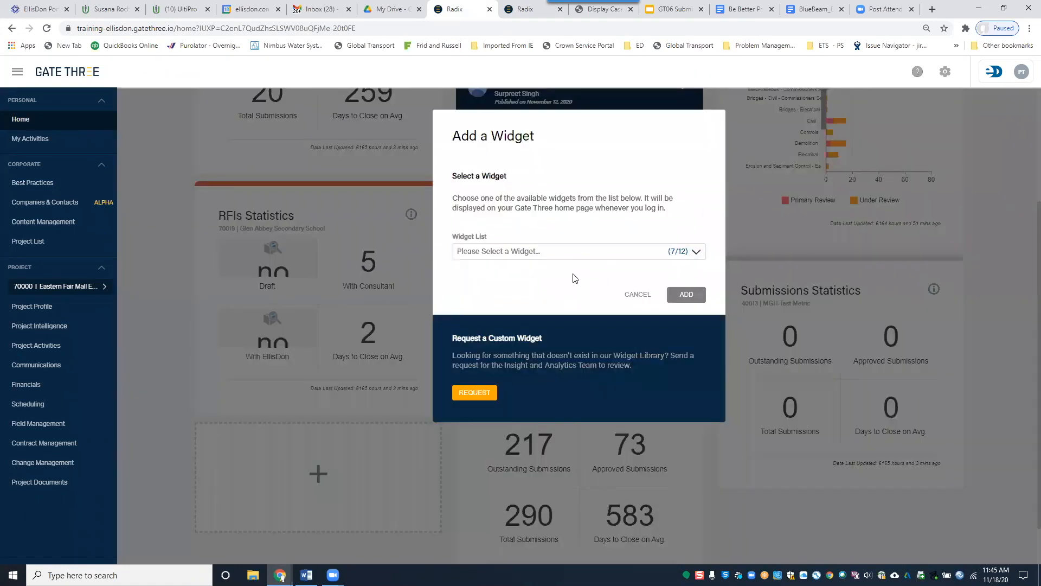
{"action": "left_click", "coordinate": [553, 257]}
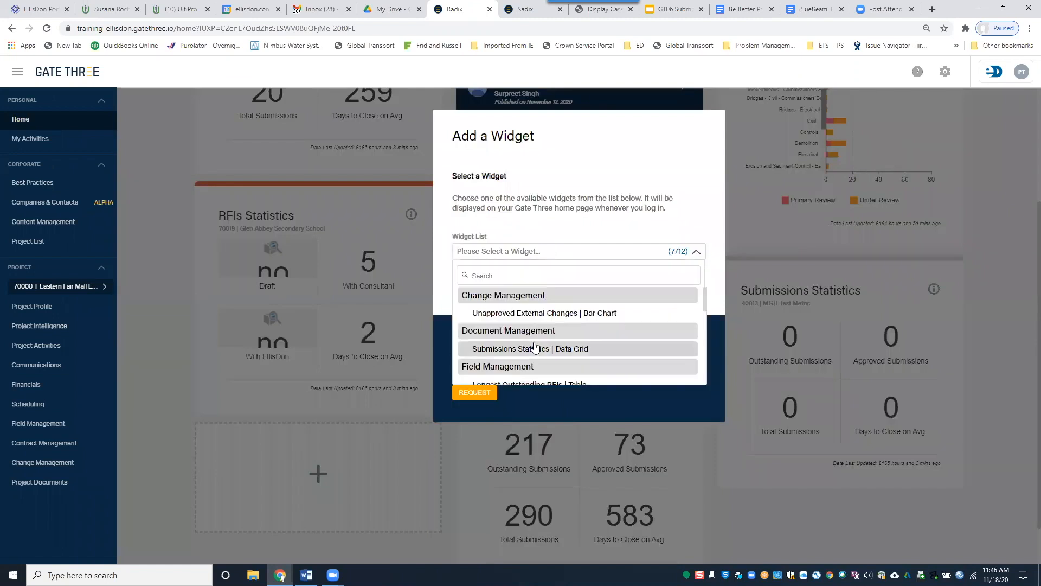
{"action": "scroll", "coordinate": [536, 346], "scroll_direction": "down", "scroll_amount": 1}
{"action": "left_click", "coordinate": [535, 346]}
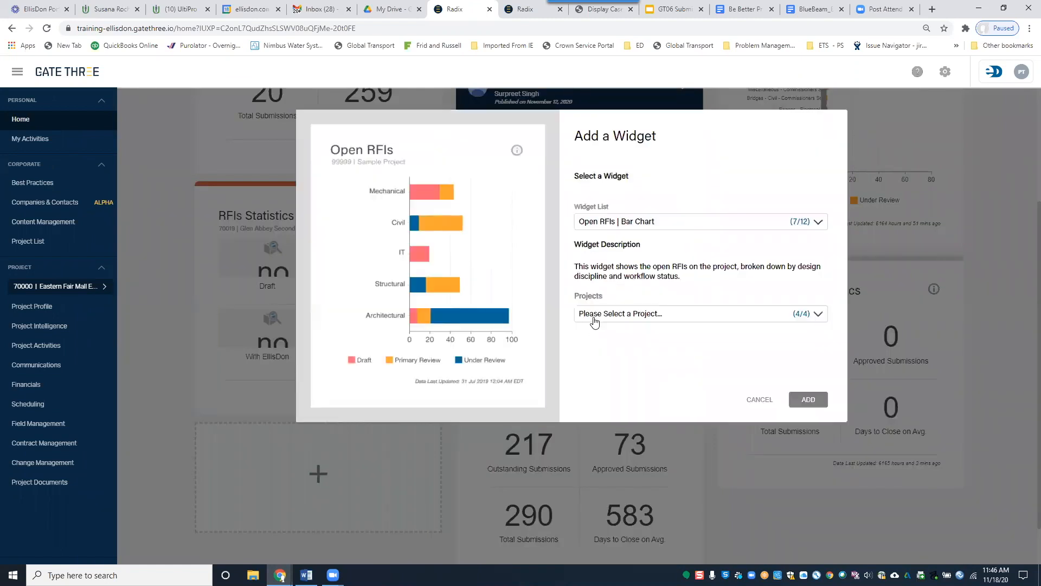
{"action": "left_click", "coordinate": [595, 322]}
{"action": "left_click", "coordinate": [620, 358]}
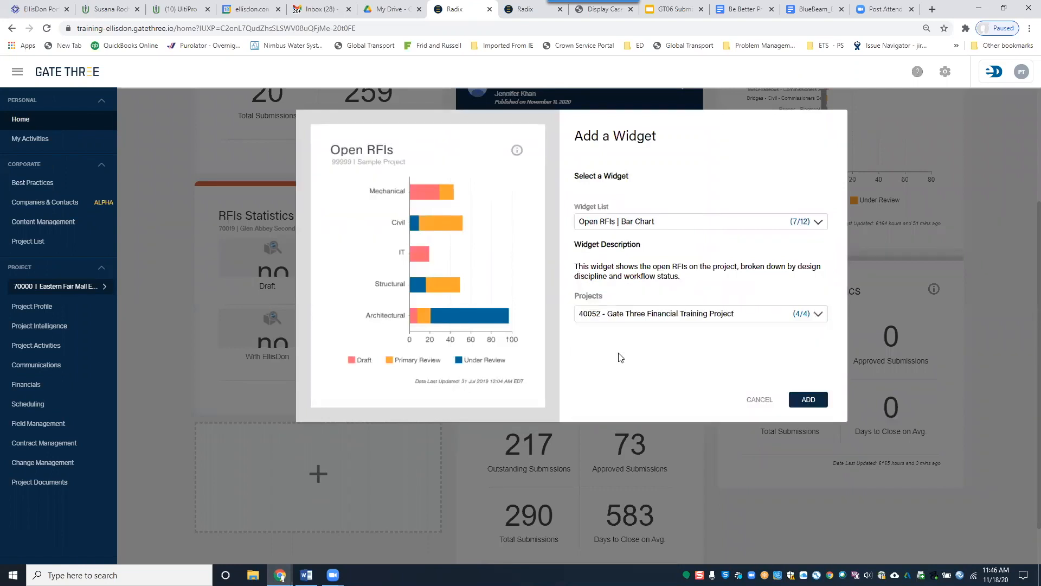
{"action": "left_click", "coordinate": [818, 402]}
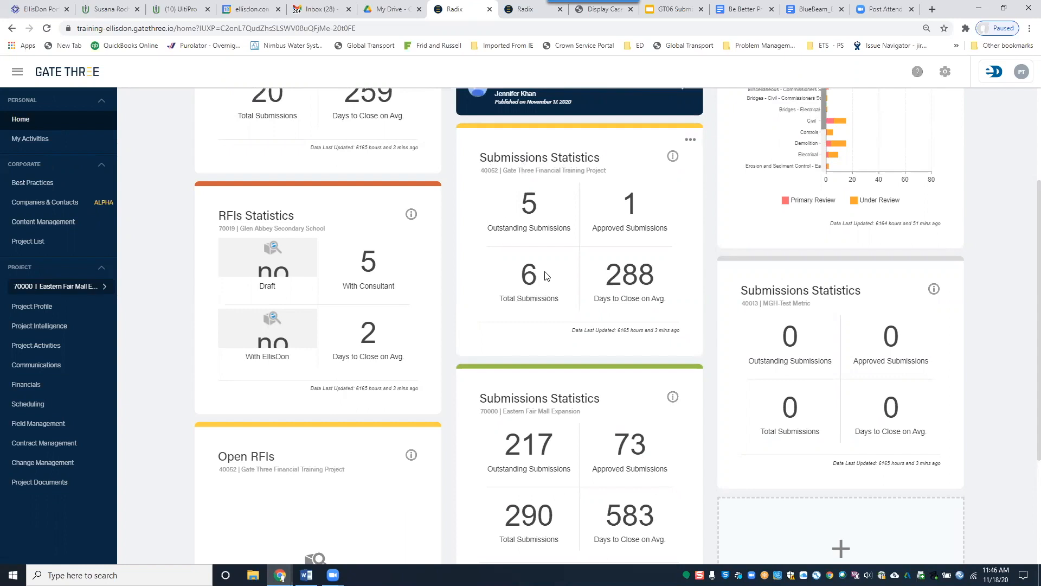
- Review the Submissions Statistics widgets and open the options of the one for the Gate Three Financial Training Project
{"action": "mouse_move", "coordinate": [546, 277]}
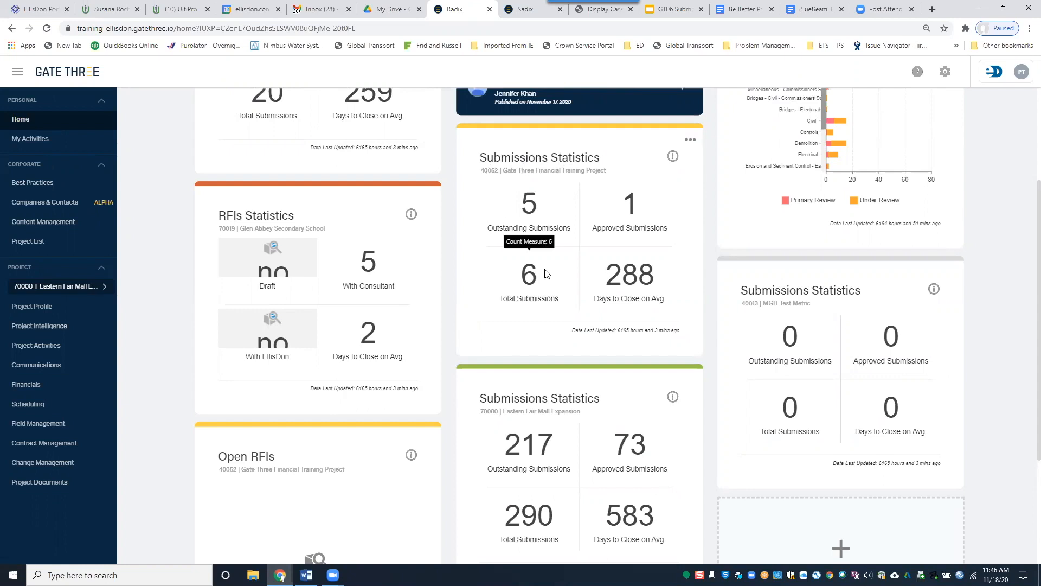
{"action": "scroll", "coordinate": [546, 276], "scroll_direction": "down", "scroll_amount": 1}
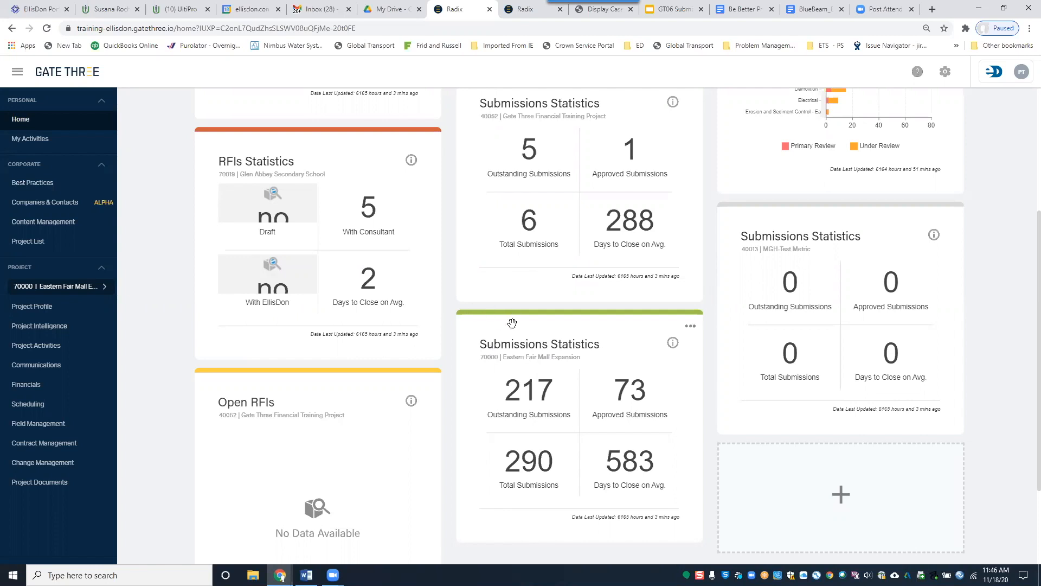
{"action": "scroll", "coordinate": [510, 324], "scroll_direction": "up", "scroll_amount": 1}
{"action": "scroll", "coordinate": [513, 331], "scroll_direction": "up", "scroll_amount": 2}
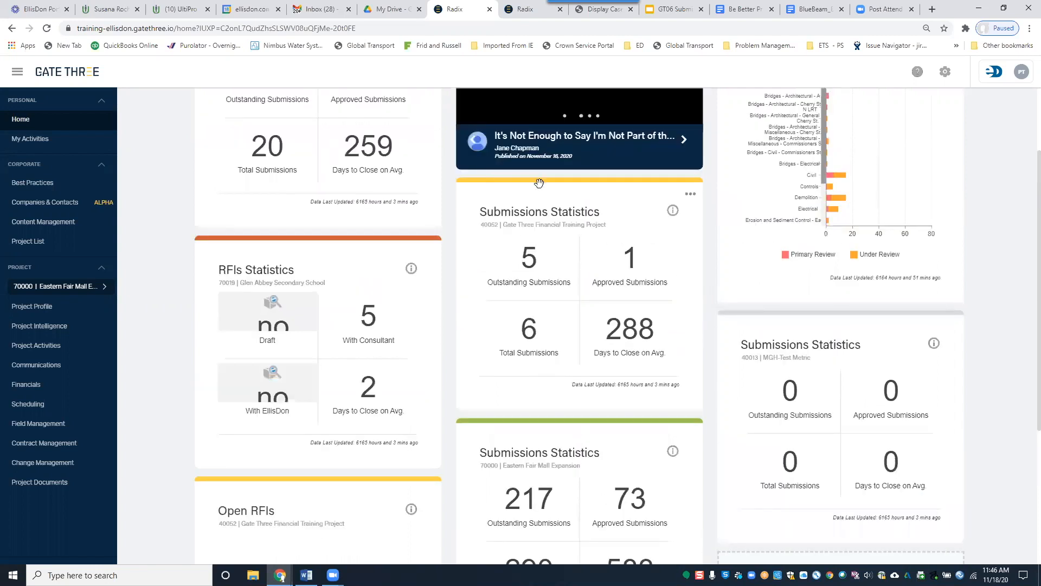
{"action": "left_click", "coordinate": [690, 196]}
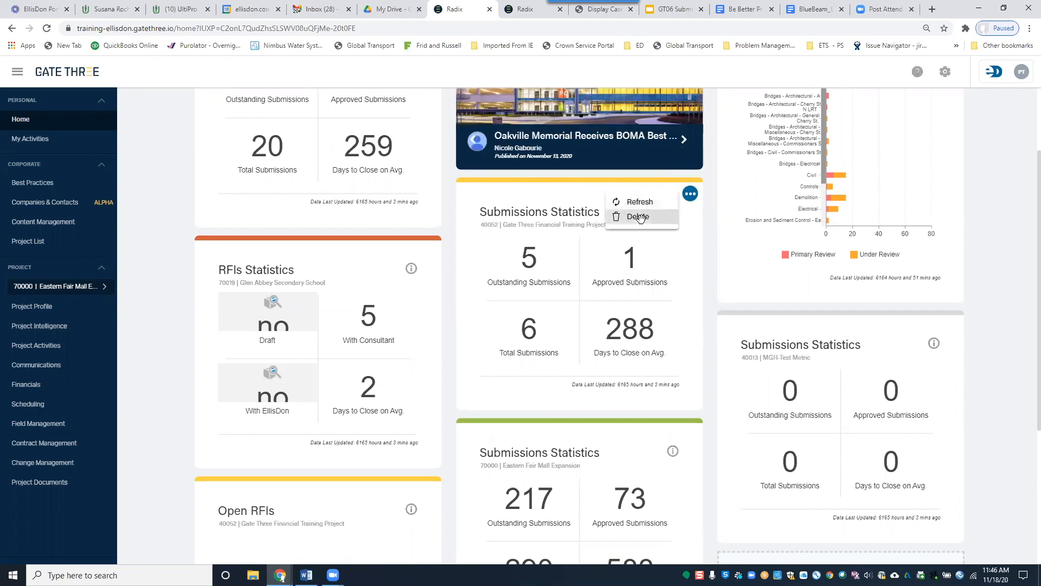
- Show the description of the Open RFIs widget for the Eastern Fair Mall Expansion project
{"action": "scroll", "coordinate": [622, 311], "scroll_direction": "up", "scroll_amount": 1}
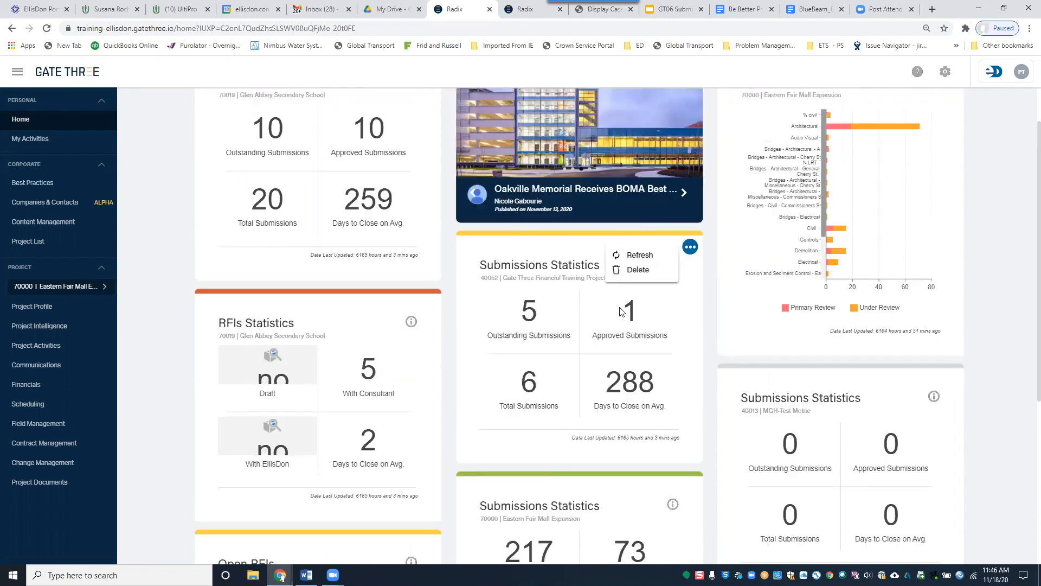
{"action": "scroll", "coordinate": [622, 312], "scroll_direction": "up", "scroll_amount": 2}
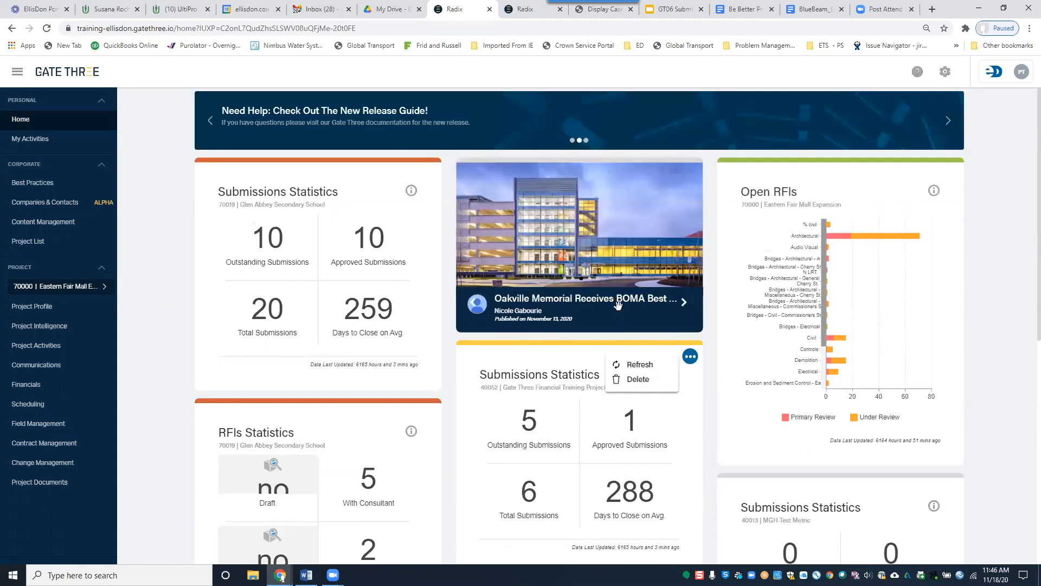
{"action": "left_click", "coordinate": [934, 192]}
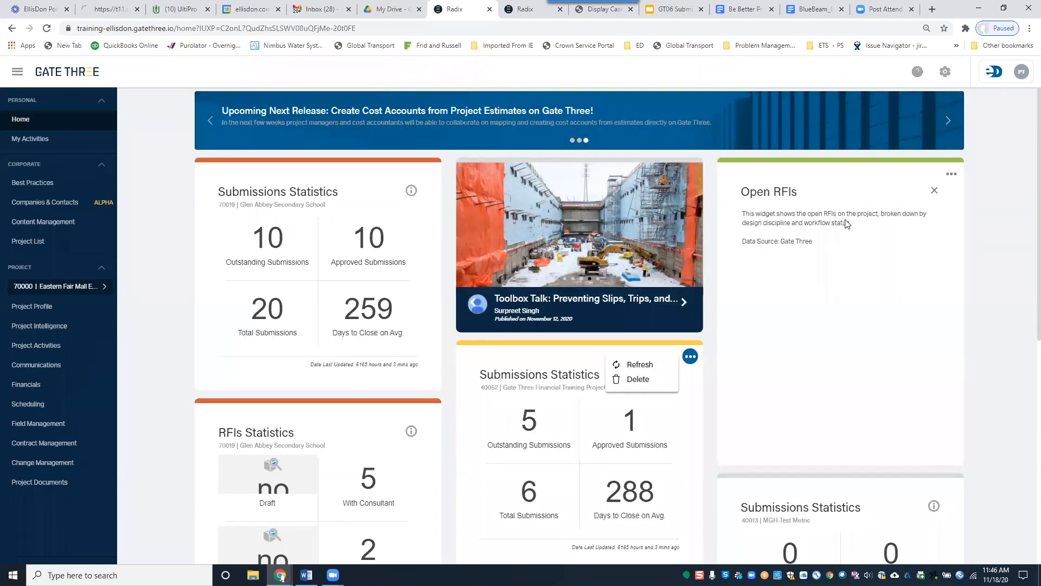